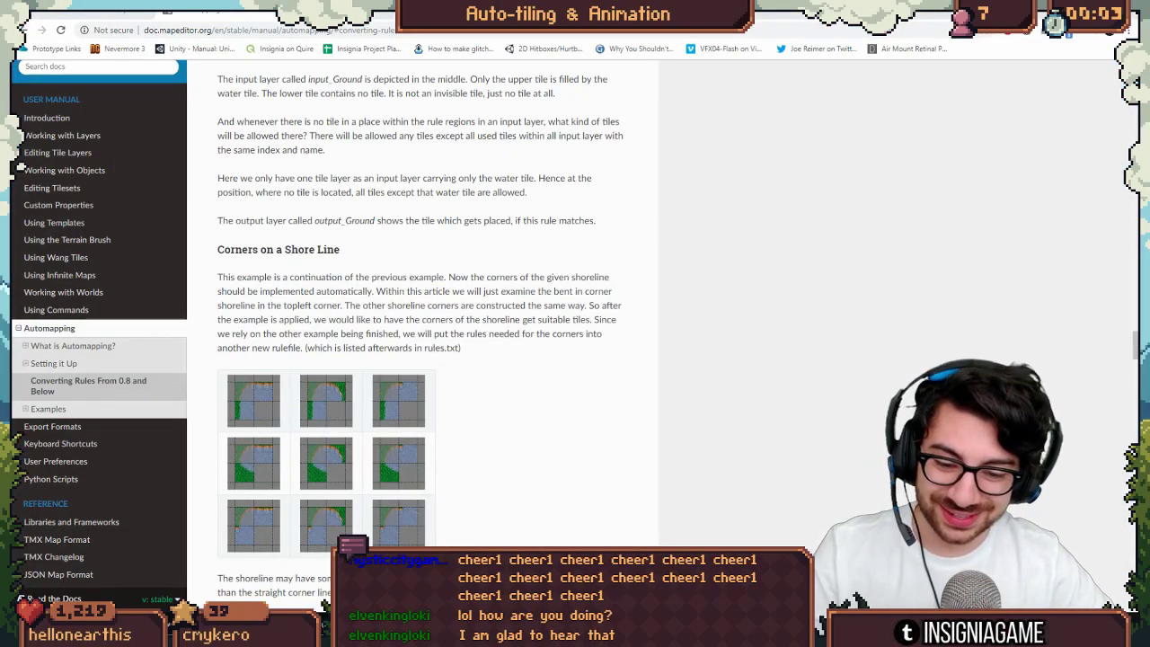
# Step: Switch to Tiled and apply the AutoMap rules to the sewers map, toggling the highlighting of the current layer
pyautogui.hotkey('alt', 'Tab')
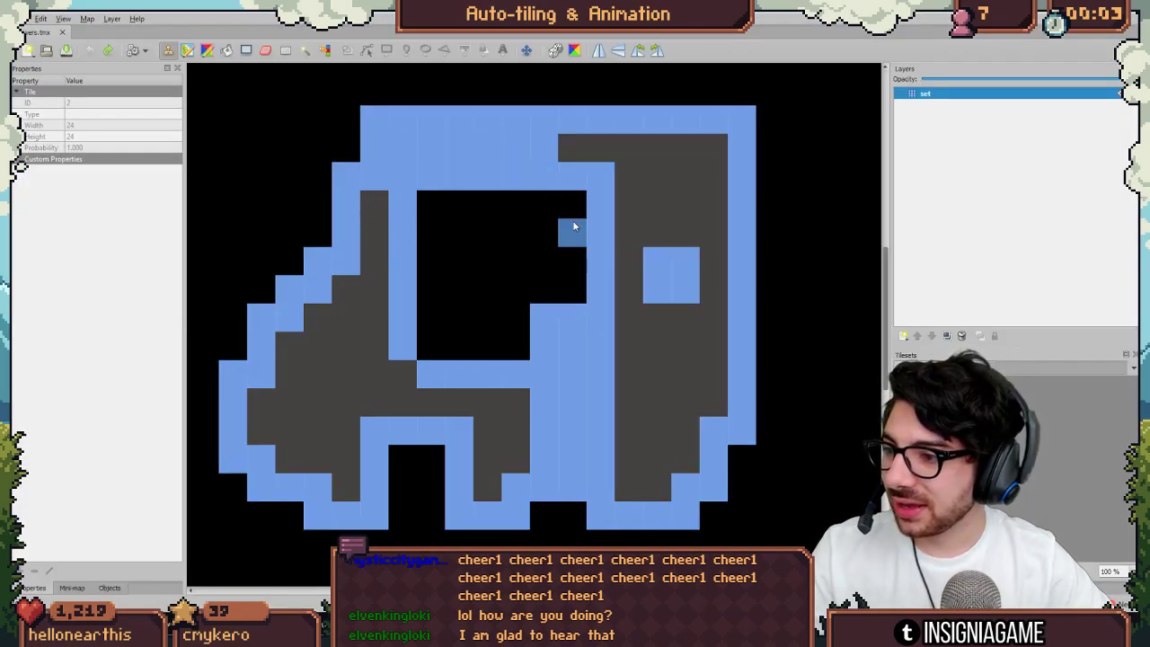
pyautogui.hotkey('ctrl', 'm')
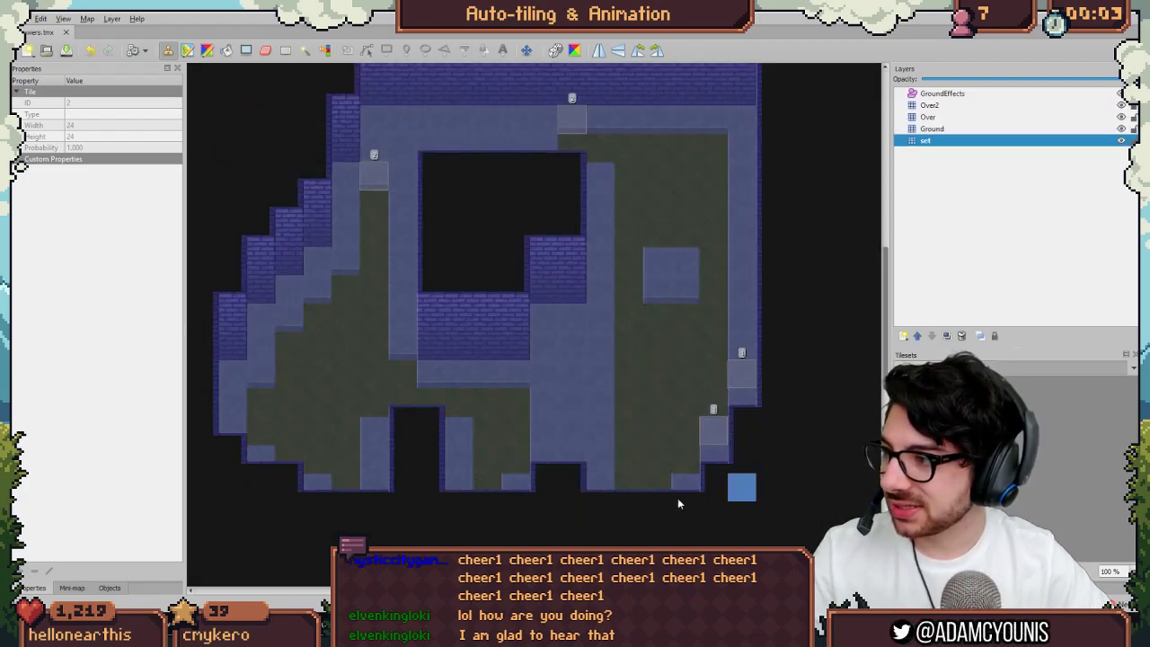
pyautogui.press('h')
pyautogui.press('h')
pyautogui.press('h')
pyautogui.press('h')
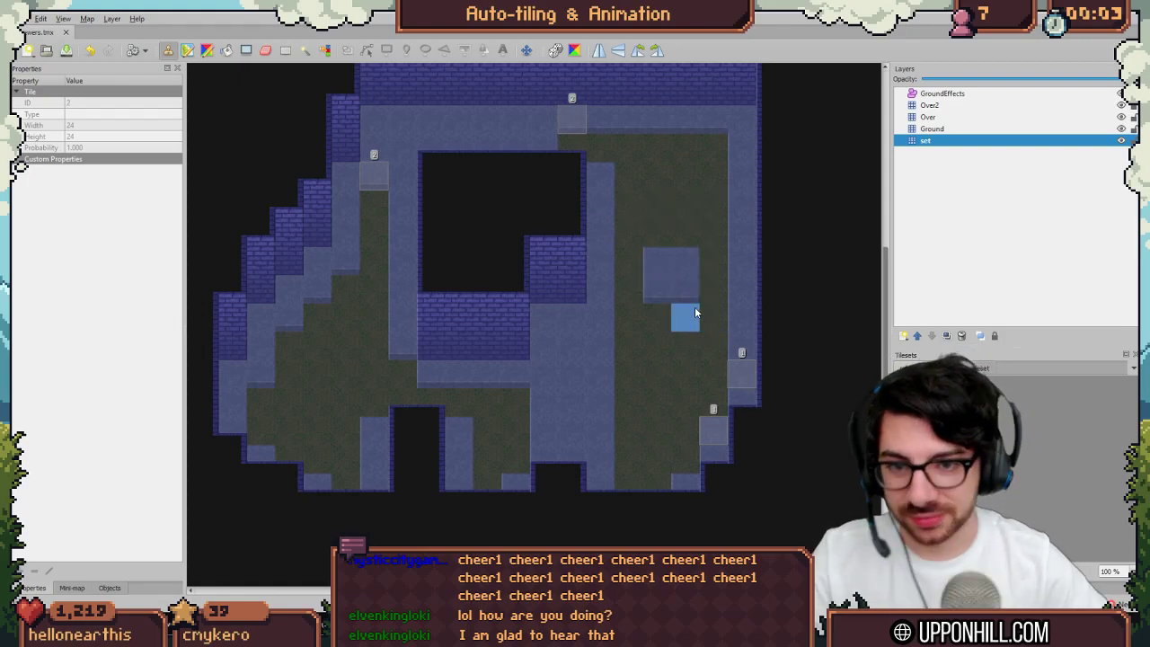
# Step: Undo the automapping and look at the files in the sewer_automap example folder without opening any
pyautogui.hotkey('ctrl', 'z')
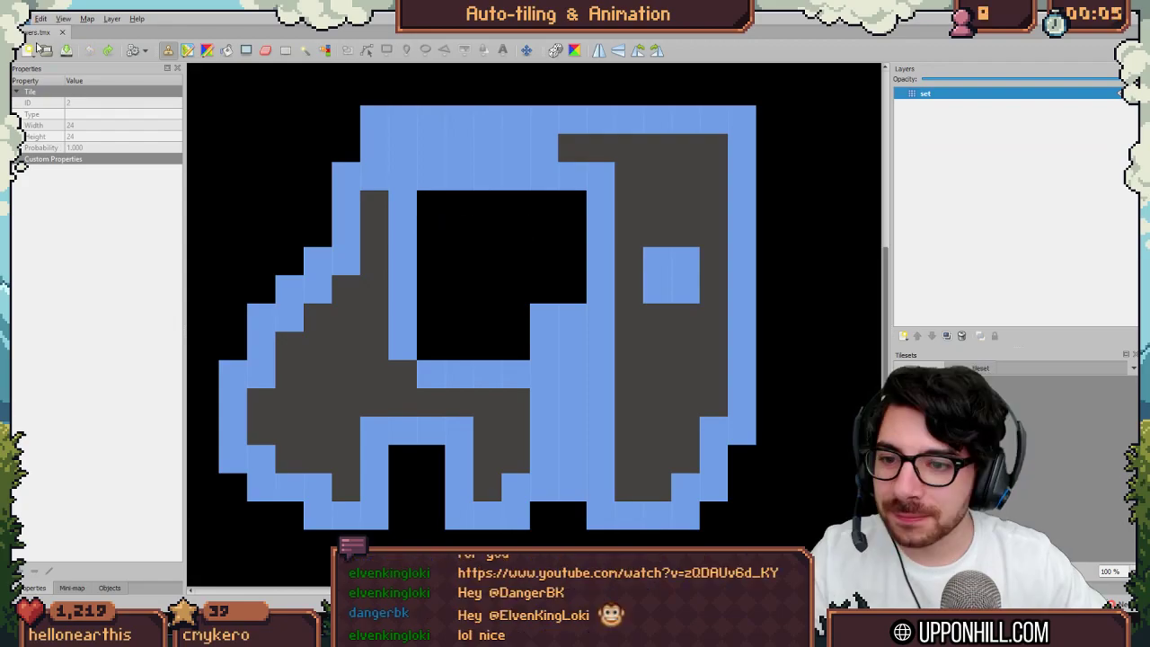
pyautogui.click(39, 47)
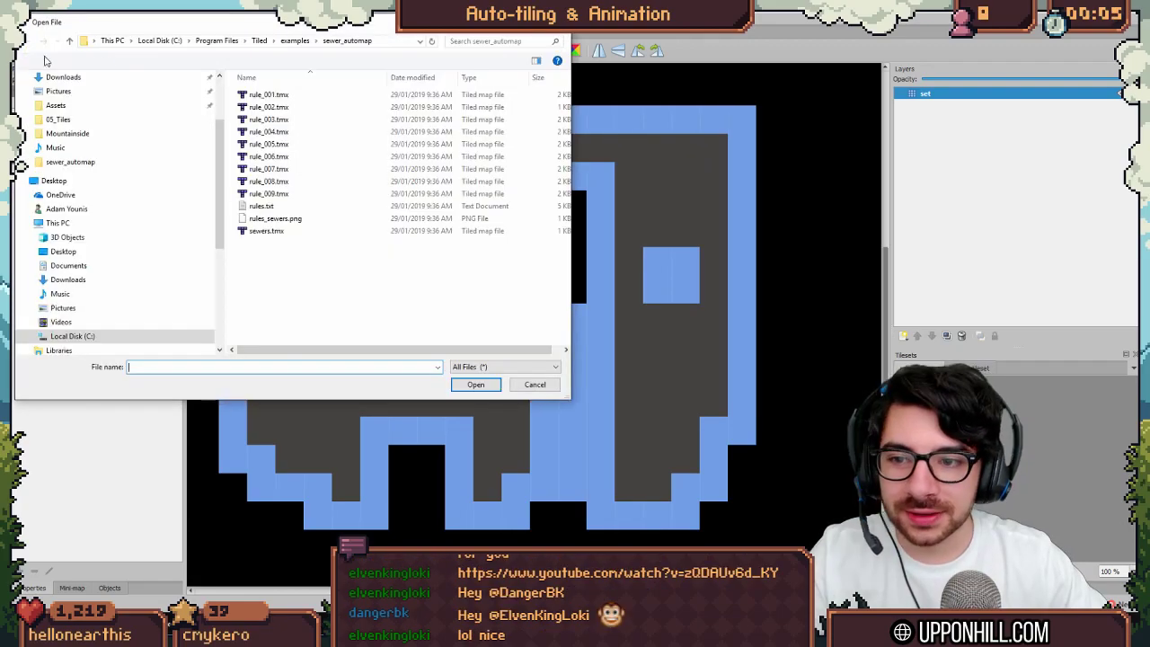
pyautogui.press('Escape')
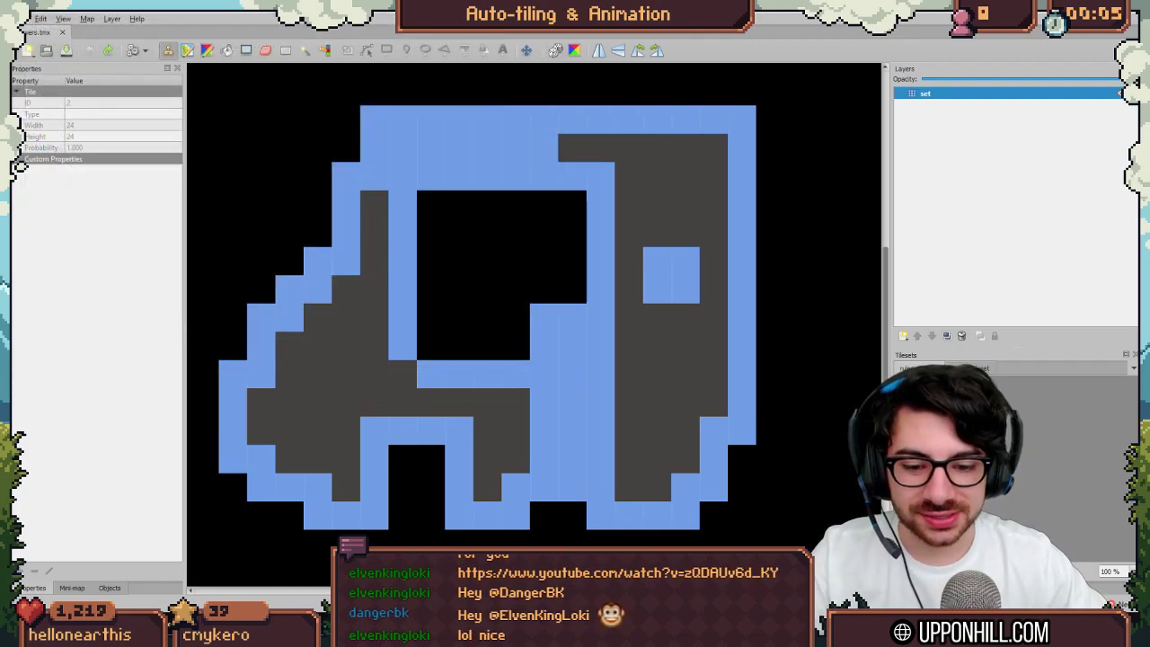
# Step: Switch to the other Tiled window and compare the Ridgelands_01.tmx map with the Forest tileset
pyautogui.hotkey('alt', 'Tab')
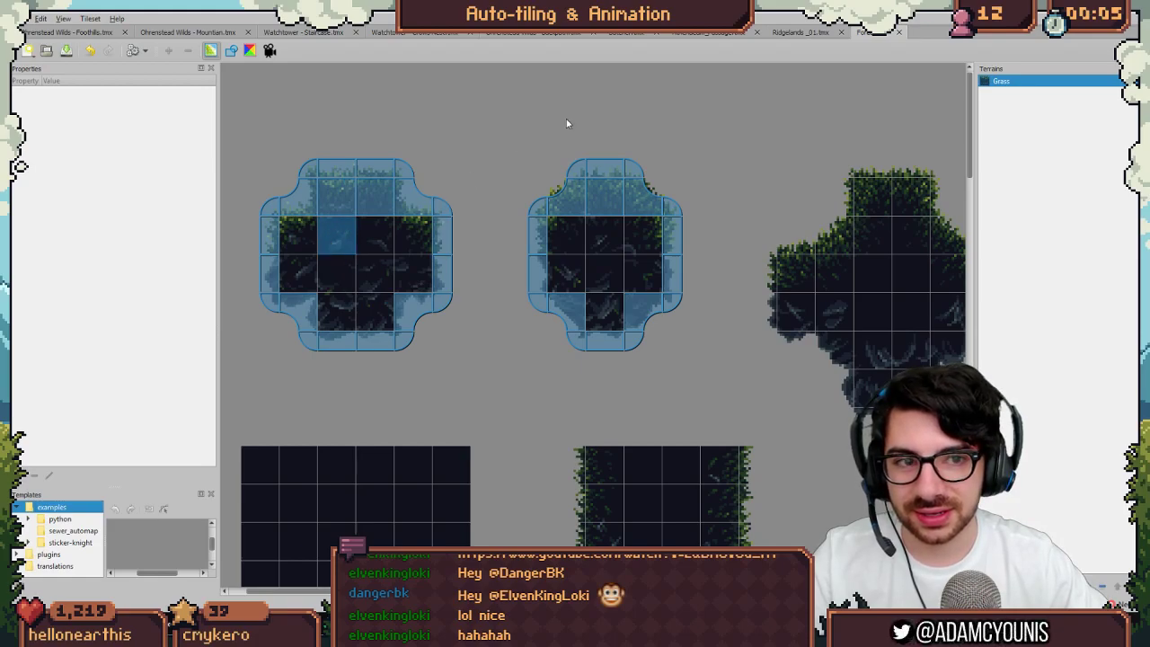
pyautogui.click(809, 32)
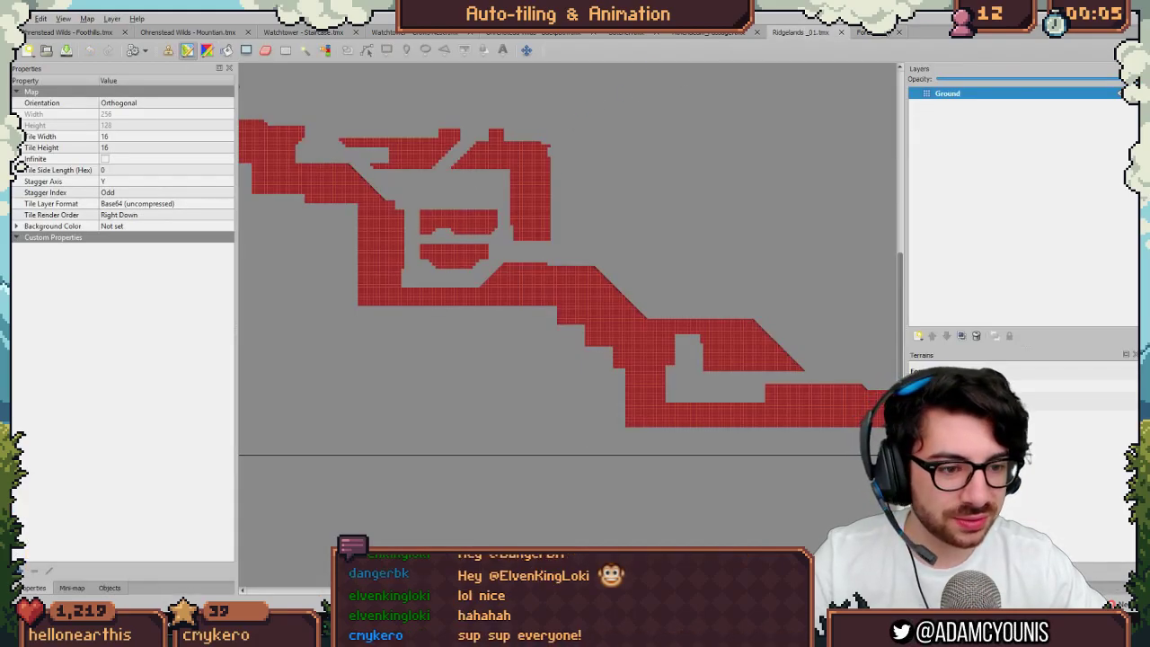
pyautogui.click(882, 33)
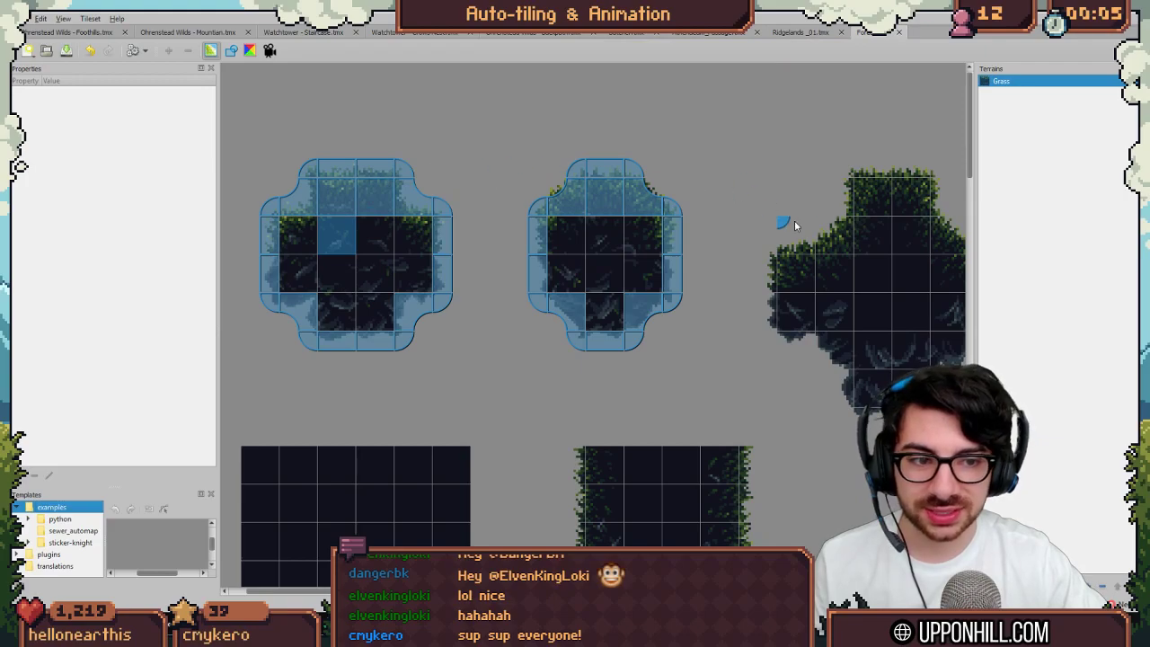
# Step: Try marking the edges of the large cross-shaped ground piece in the Forest tileset as Grass terrain
pyautogui.hscroll(3, 794, 220)
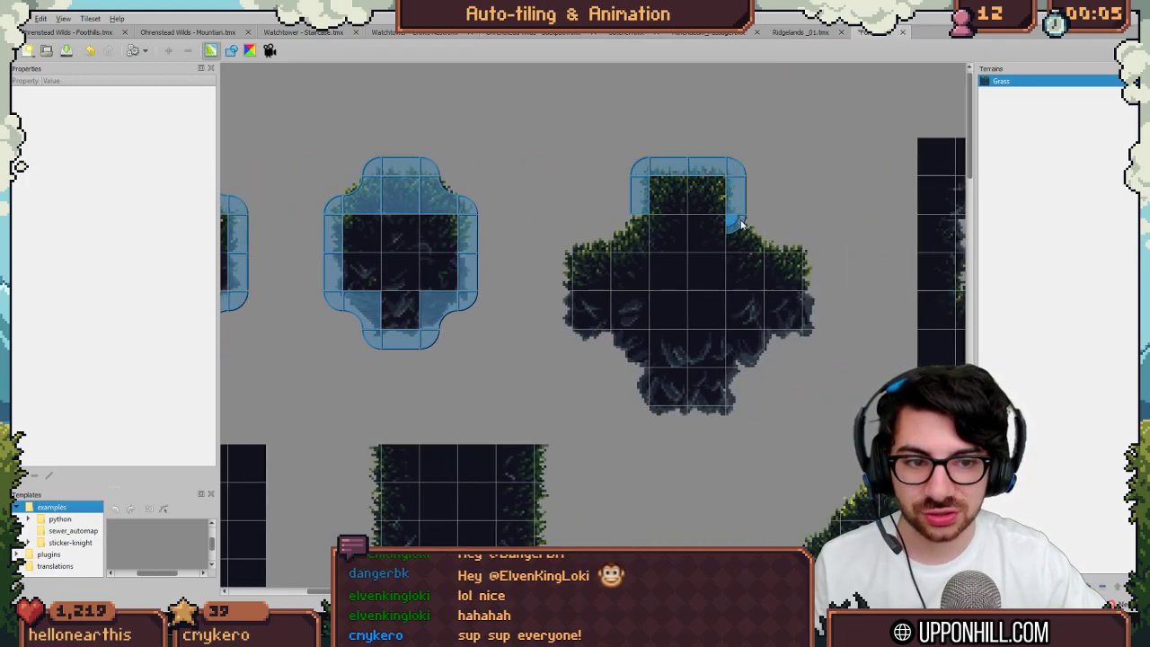
pyautogui.moveTo(740, 225)
pyautogui.mouseDown()
pyautogui.moveTo(774, 244)
pyautogui.moveTo(819, 334)
pyautogui.moveTo(745, 396)
pyautogui.moveTo(653, 404)
pyautogui.moveTo(577, 333)
pyautogui.moveTo(752, 283)
pyautogui.mouseUp()
pyautogui.hotkey('ctrl', 'z')
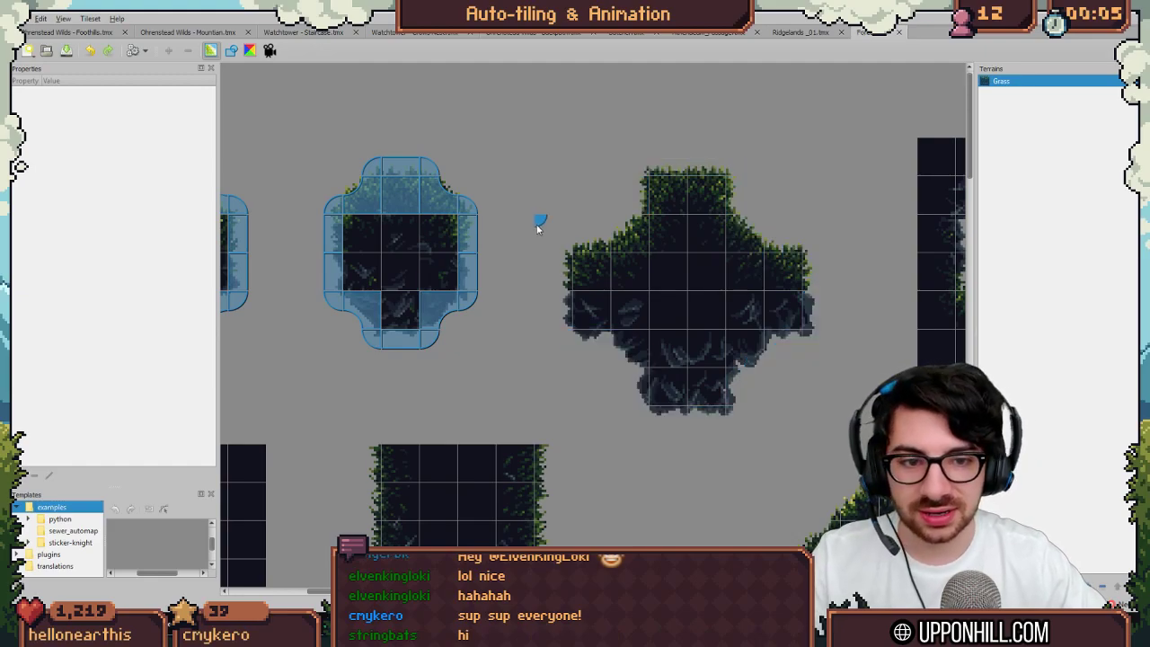
# Step: Clear the Grass terrain marks from the two smaller ground pieces in the Forest tileset
pyautogui.hscroll(-4, 539, 224)
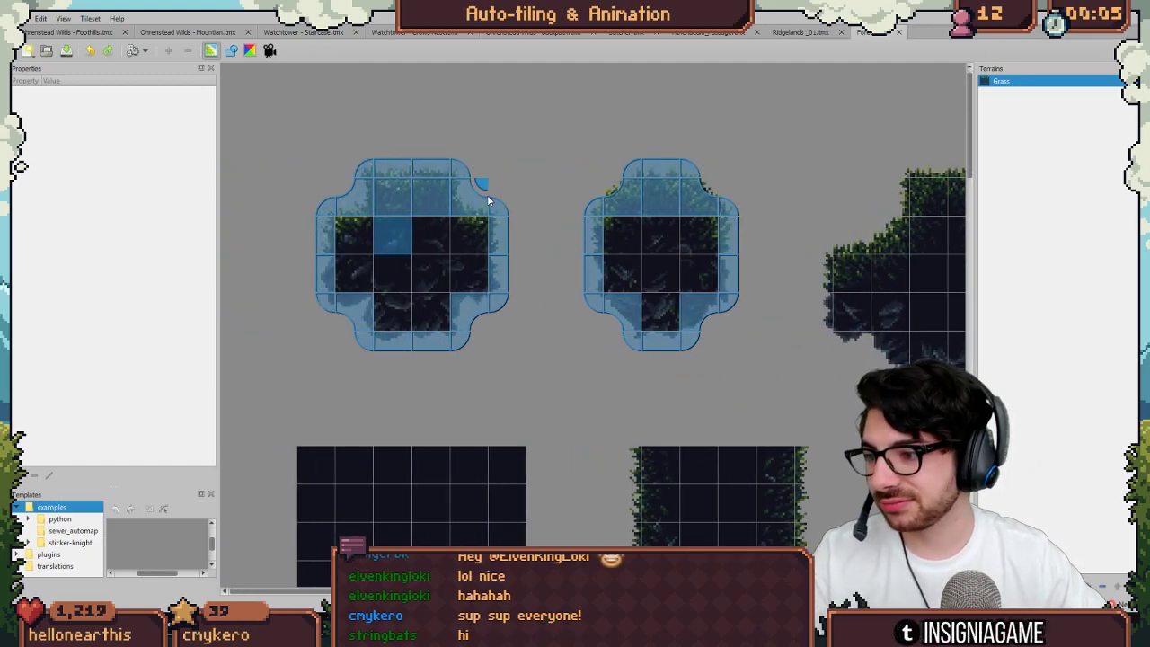
pyautogui.moveTo(675, 190)
pyautogui.mouseDown()
pyautogui.moveTo(613, 185)
pyautogui.moveTo(649, 205)
pyautogui.moveTo(594, 226)
pyautogui.moveTo(619, 307)
pyautogui.mouseUp()
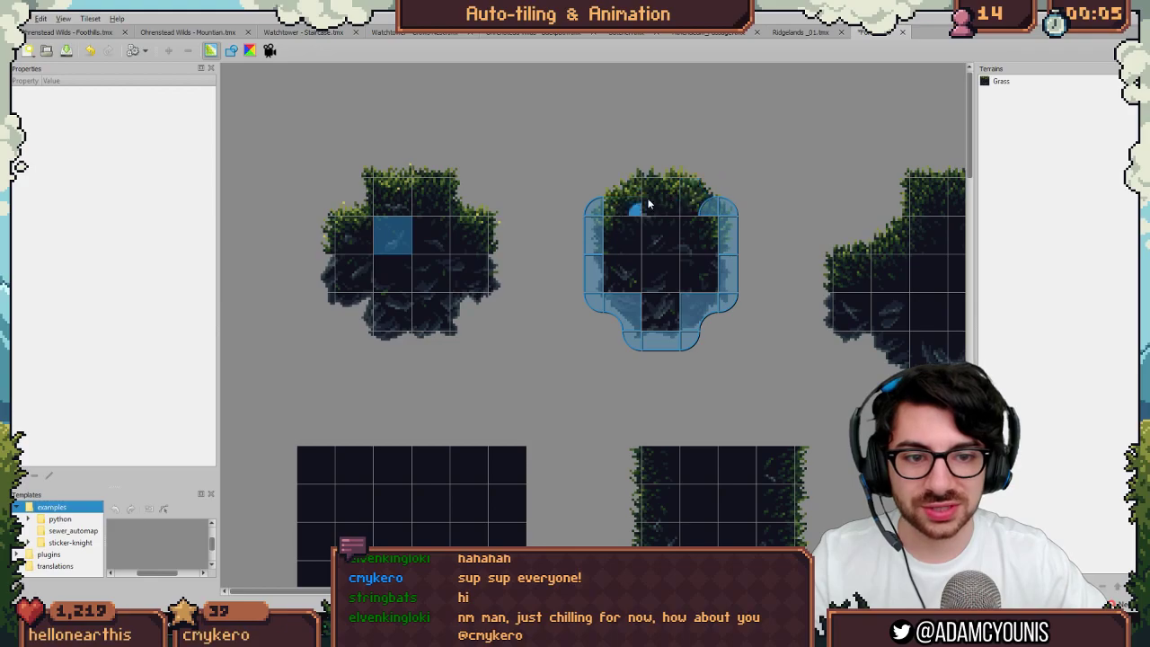
pyautogui.hotkey('ctrl', 'z')
pyautogui.hotkey('ctrl', 'z')
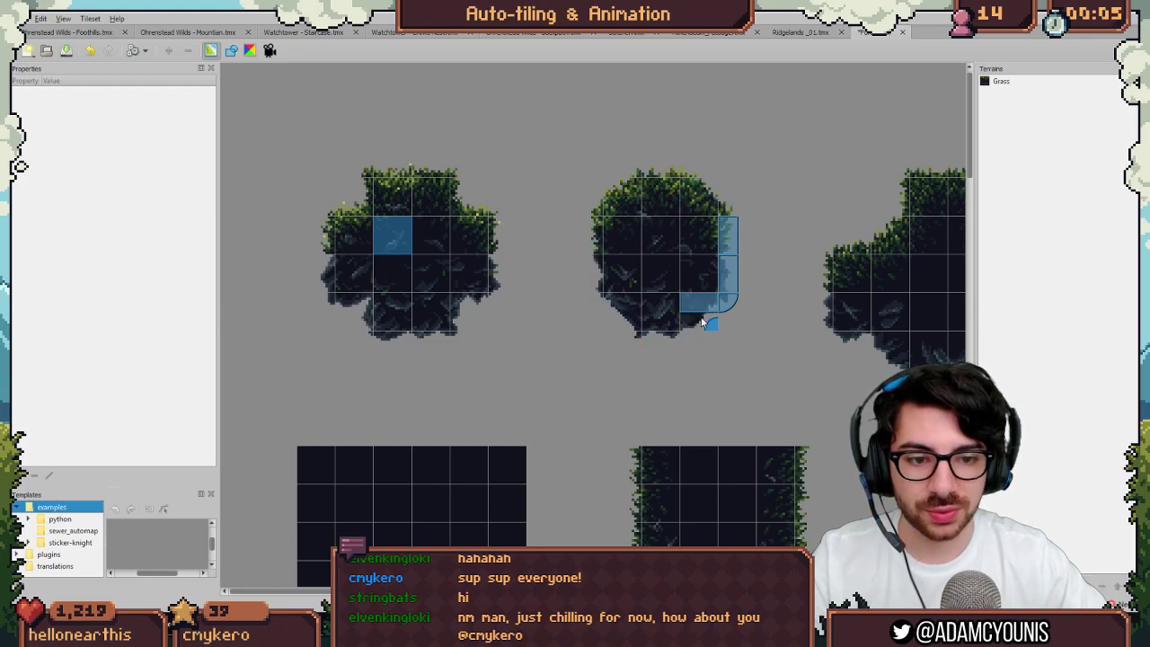
pyautogui.hotkey('ctrl', 'z')
pyautogui.hotkey('ctrl', 'z')
pyautogui.hscroll(5, 629, 265)
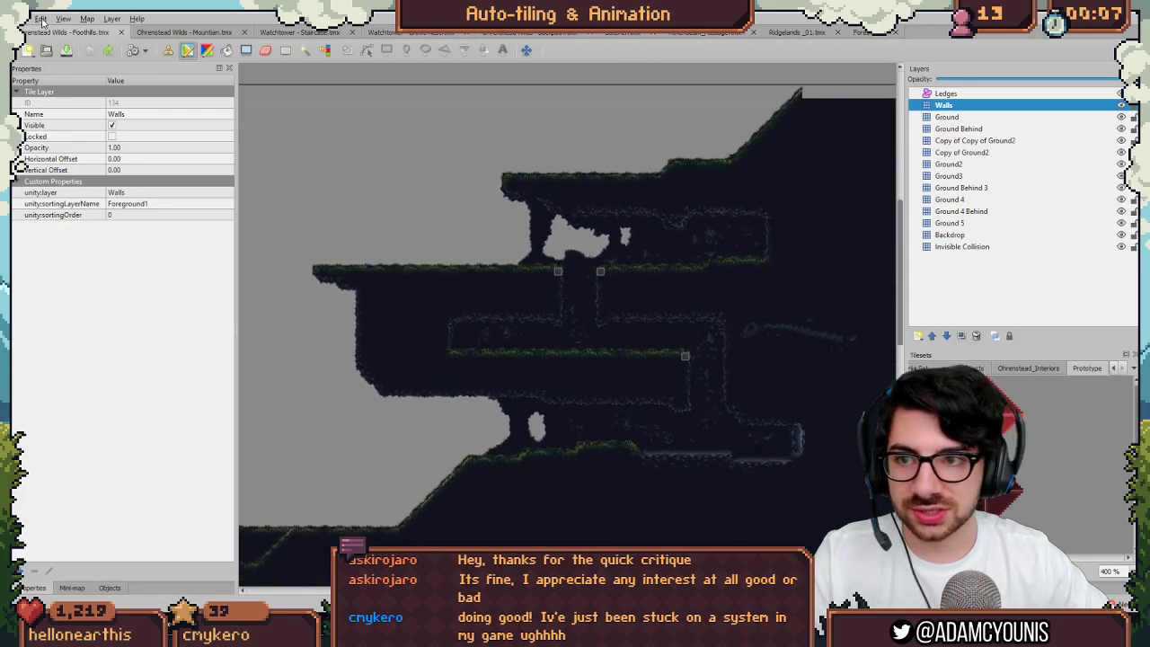
pyautogui.hotkey('alt', 'Tab')
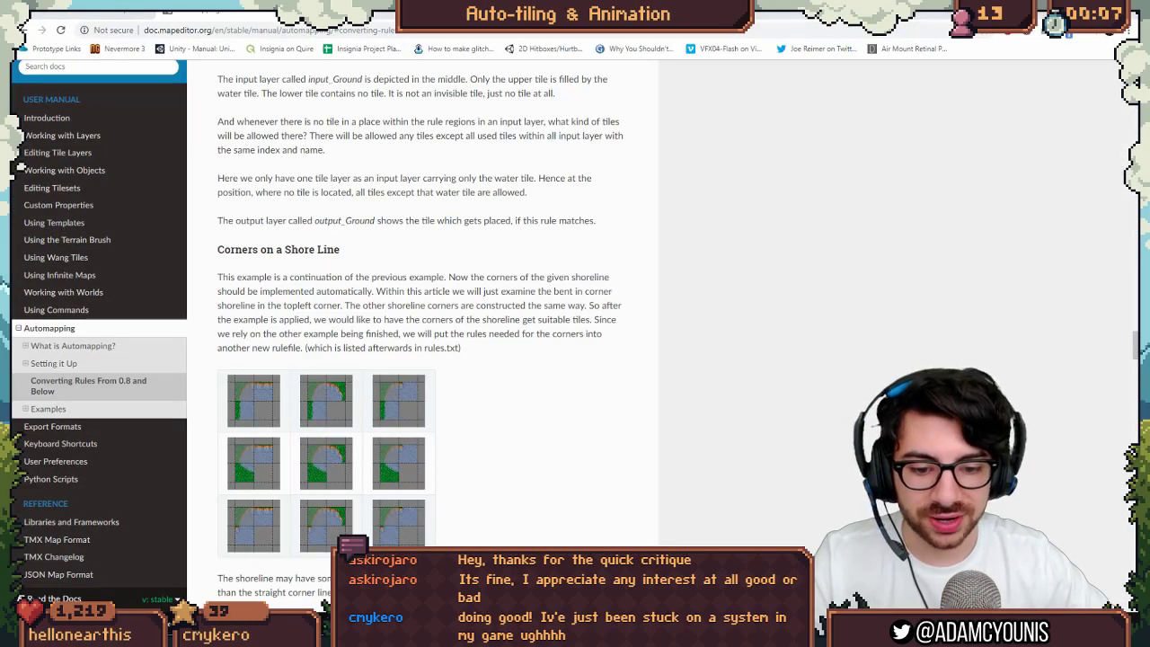
pyautogui.hotkey('alt', 'Tab')
pyautogui.click(20, 20)
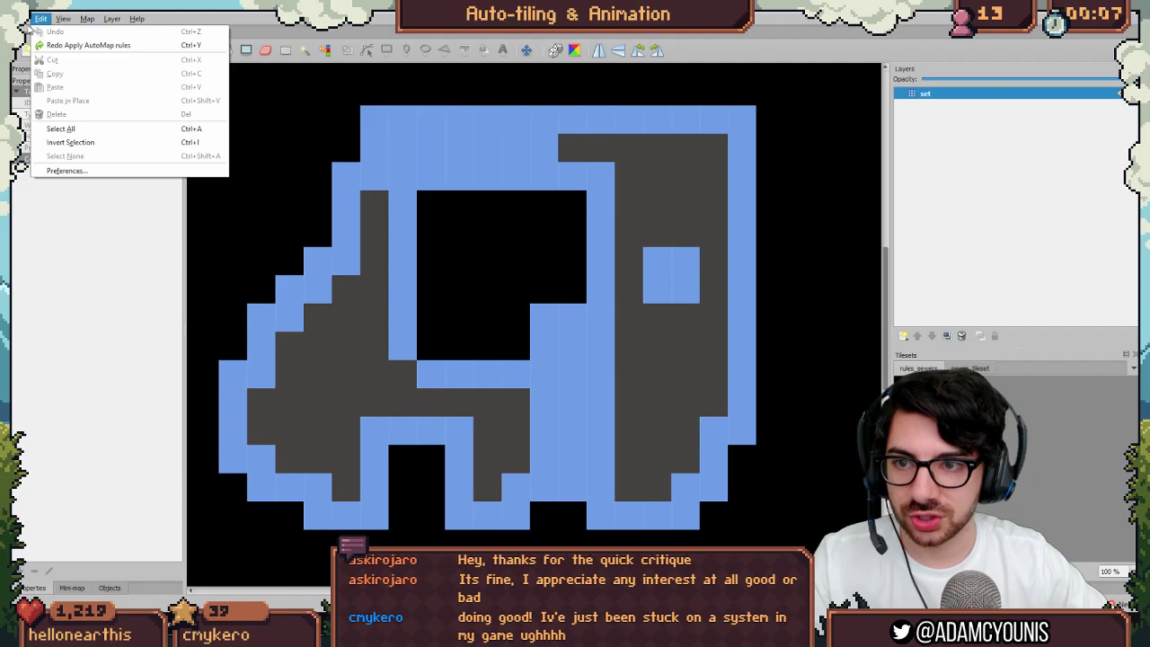
pyautogui.click(20, 20)
# Step: Search the computer for Tiled, launch it and show the Forest tileset
pyautogui.press('super')
pyautogui.write('tiled')
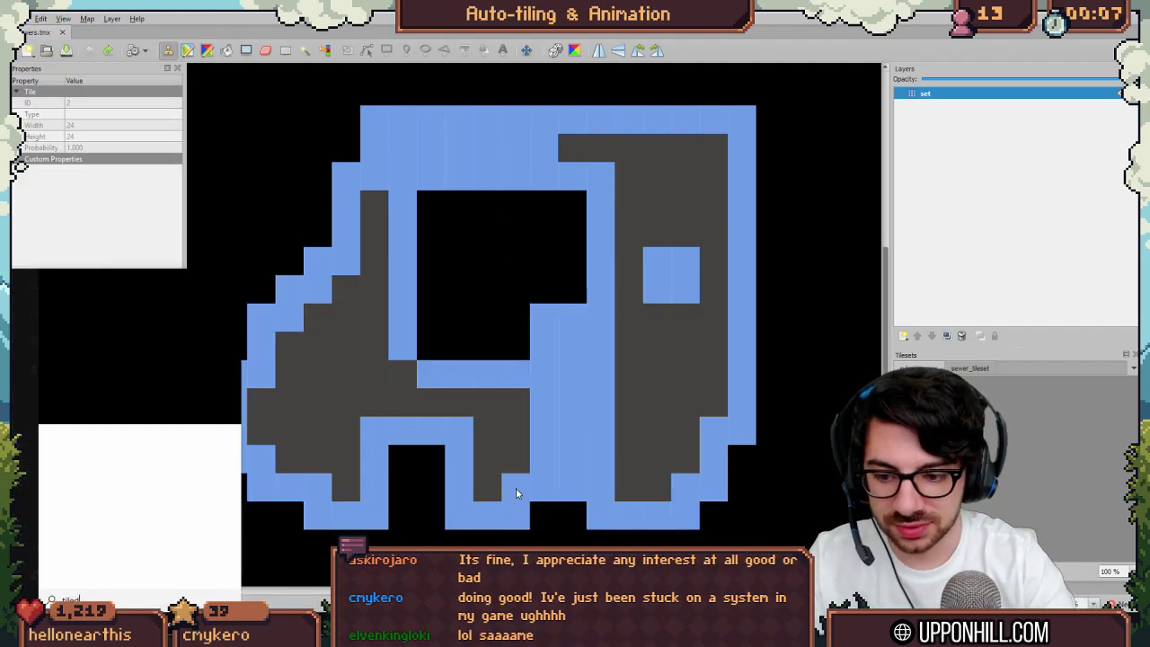
pyautogui.press('Return')
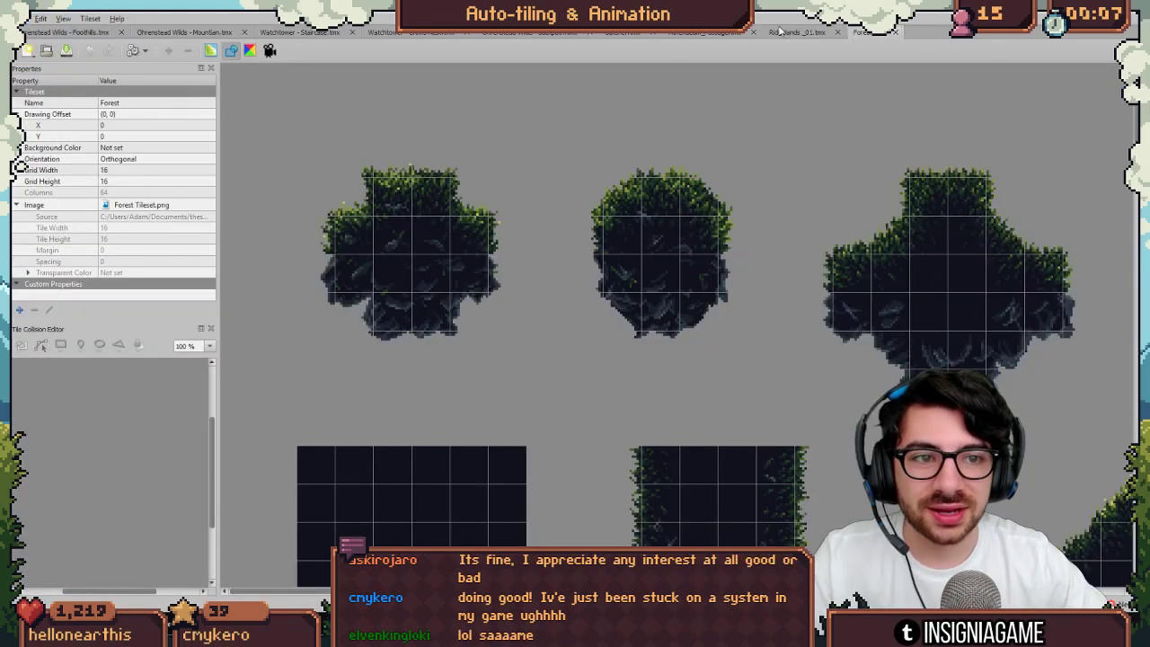
pyautogui.click(780, 31)
pyautogui.click(863, 33)
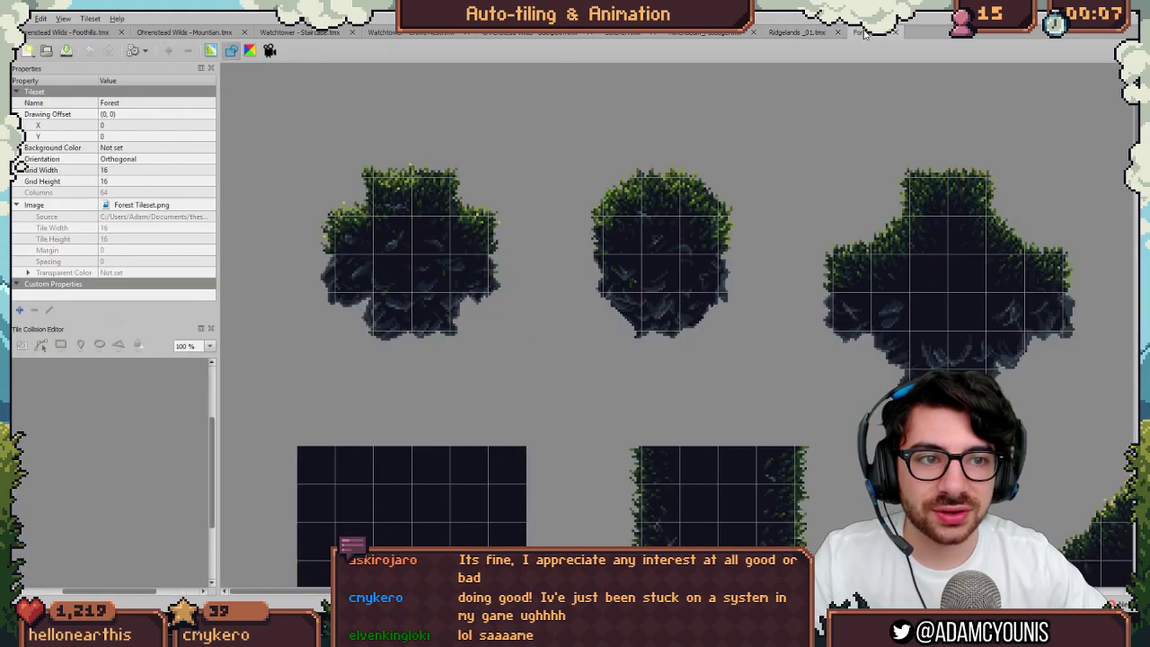
# Step: Create a fixed orthogonal map of 128 by 52 tiles with 16 px tiles and save it as Autotile Test in the Misc folder
pyautogui.click(18, 18)
pyautogui.moveTo(104, 34)
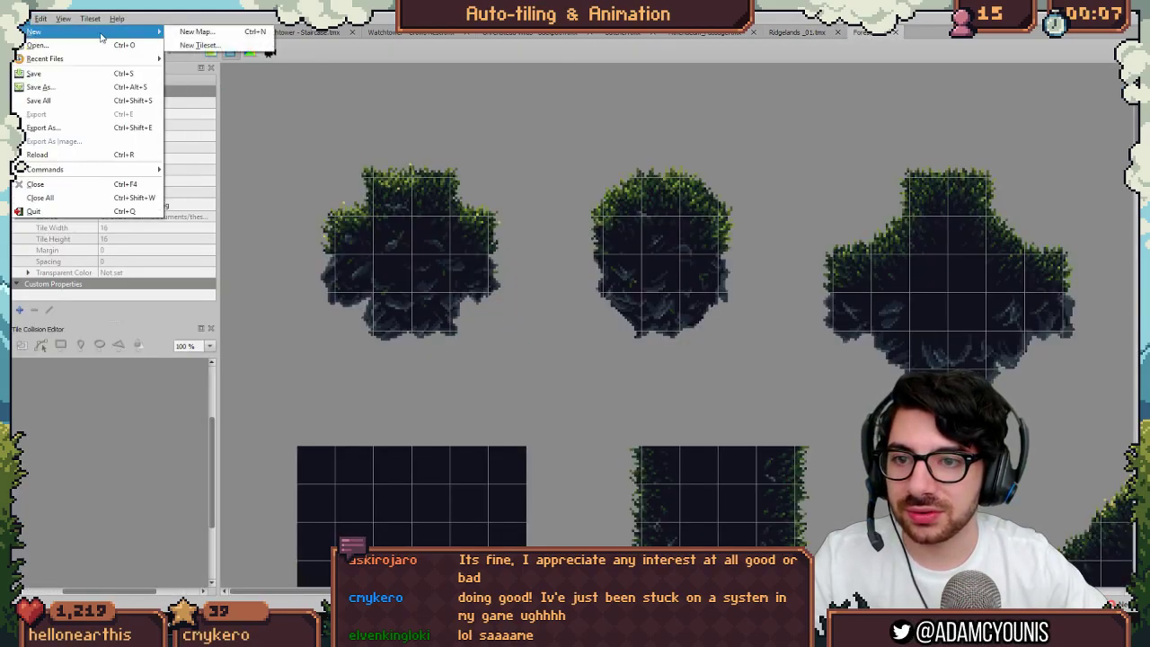
pyautogui.click(224, 36)
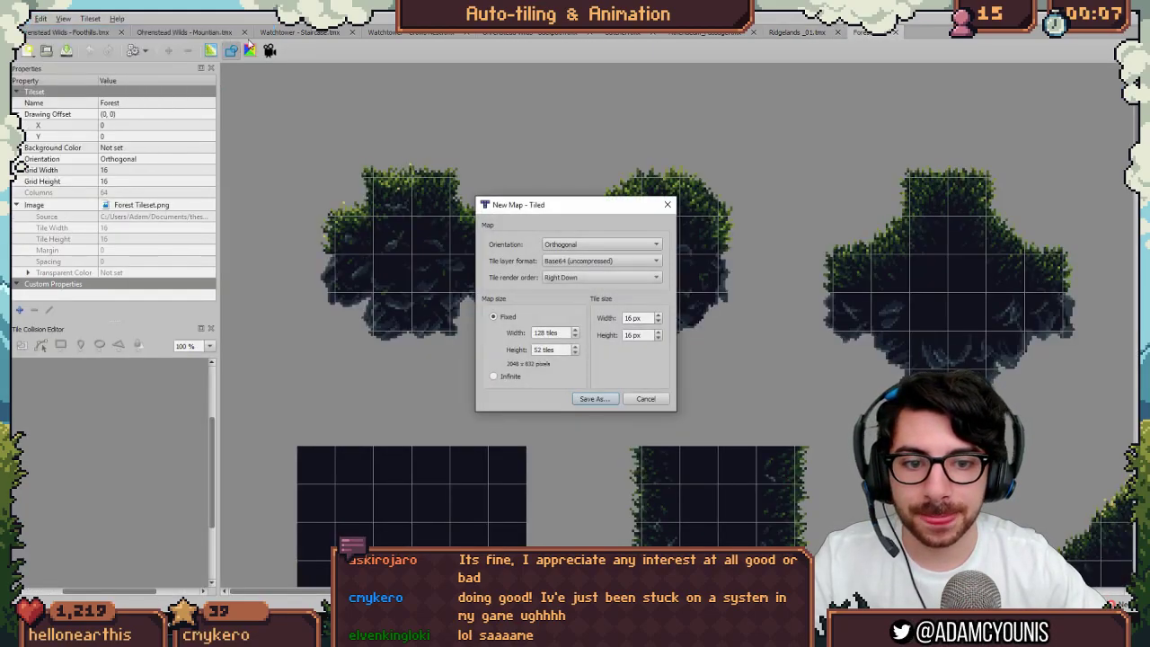
pyautogui.click(592, 399)
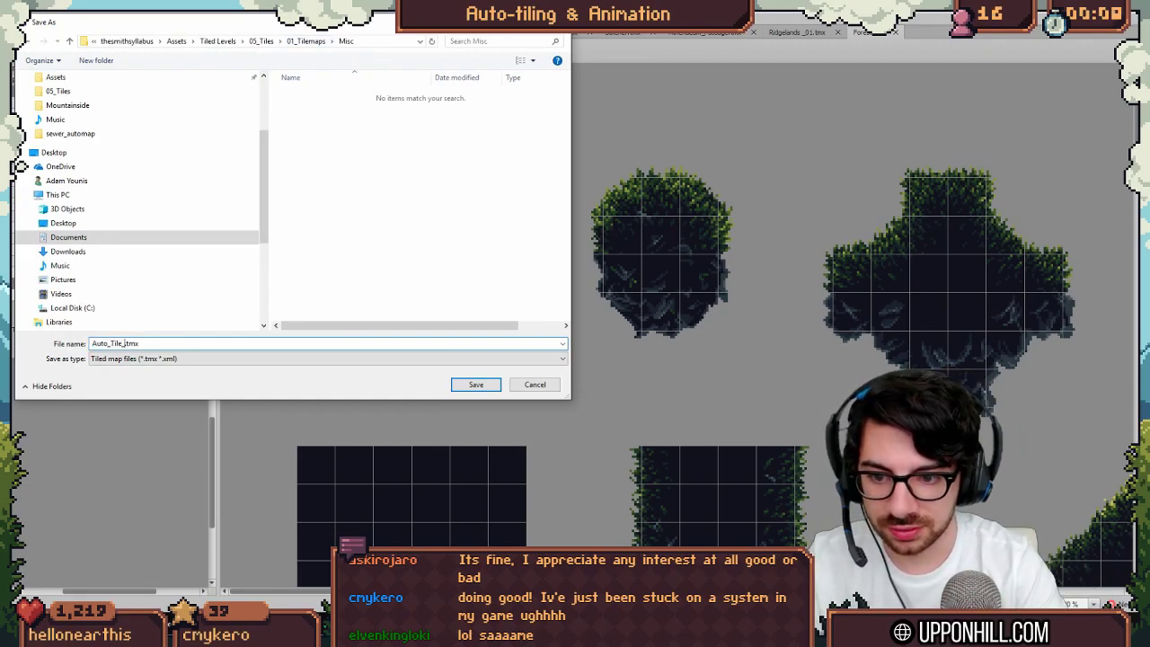
pyautogui.press('Return')
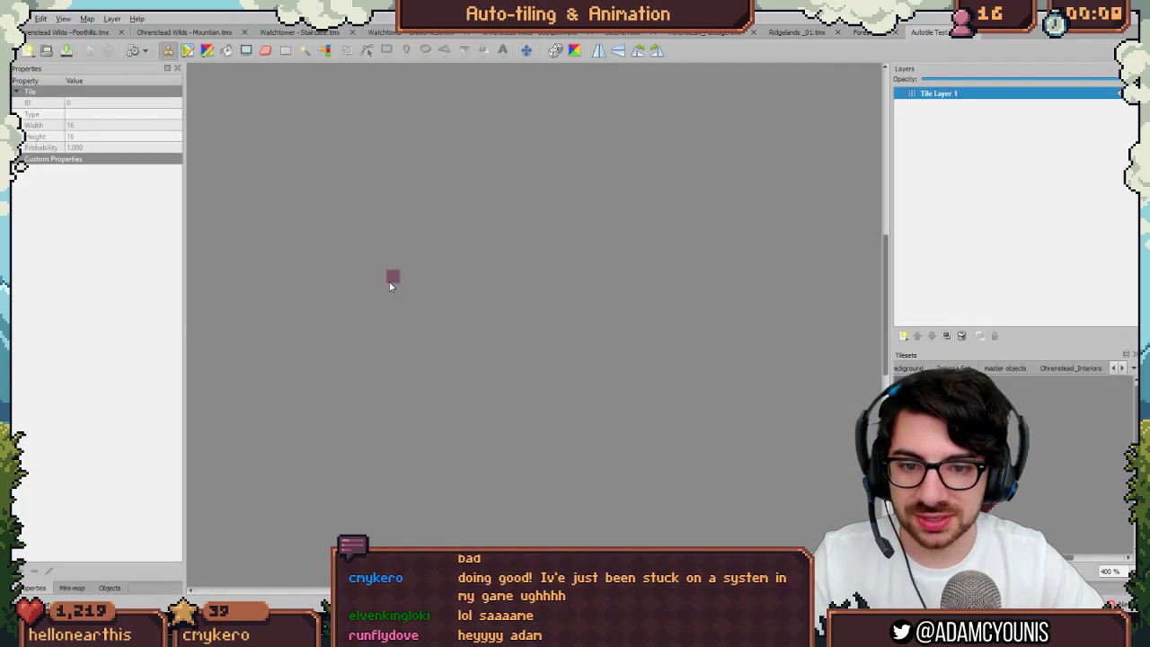
# Step: Paint a two-row strip of red prototype tiles about 14 tiles wide and a small two-row block above it
pyautogui.moveTo(365, 314); pyautogui.dragTo(485, 326)
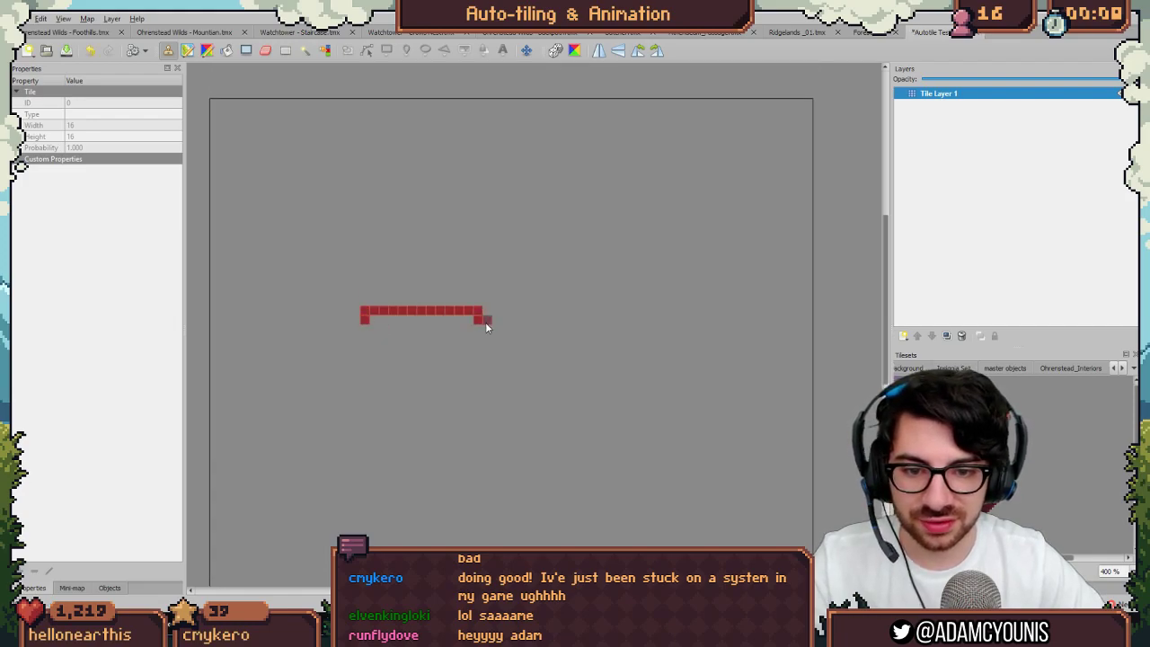
pyautogui.keyDown('ctrl'); pyautogui.scroll(3, 422, 312); pyautogui.keyUp('ctrl')
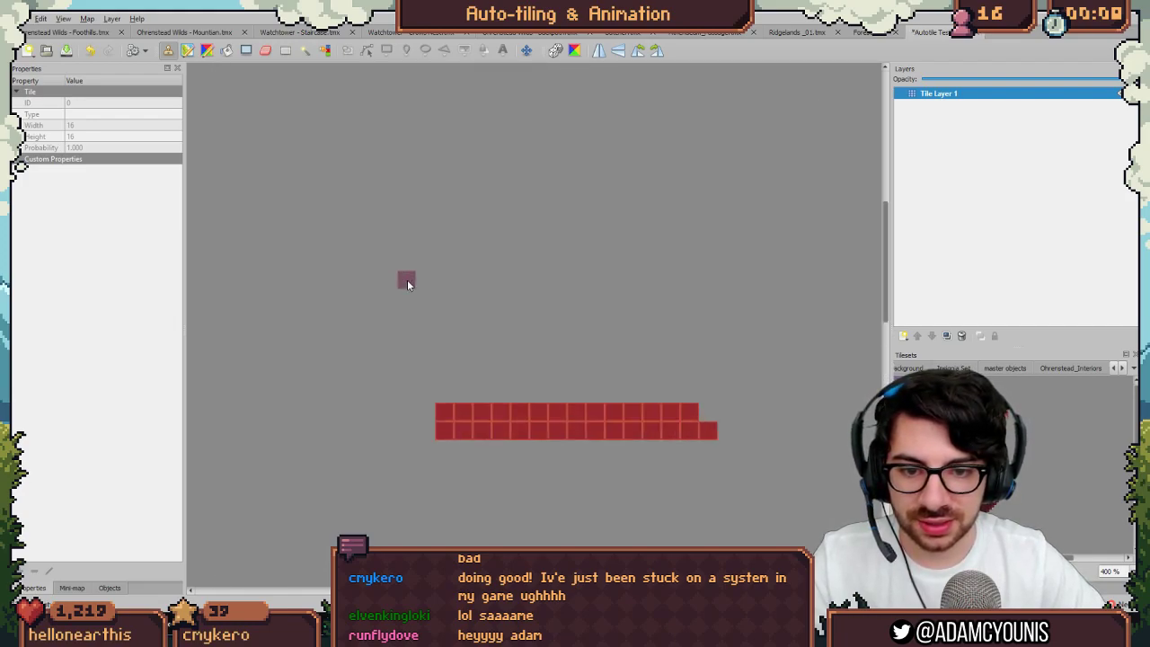
pyautogui.moveTo(374, 211)
pyautogui.mouseDown()
pyautogui.moveTo(390, 209)
pyautogui.moveTo(401, 186)
pyautogui.moveTo(409, 206)
pyautogui.mouseUp()
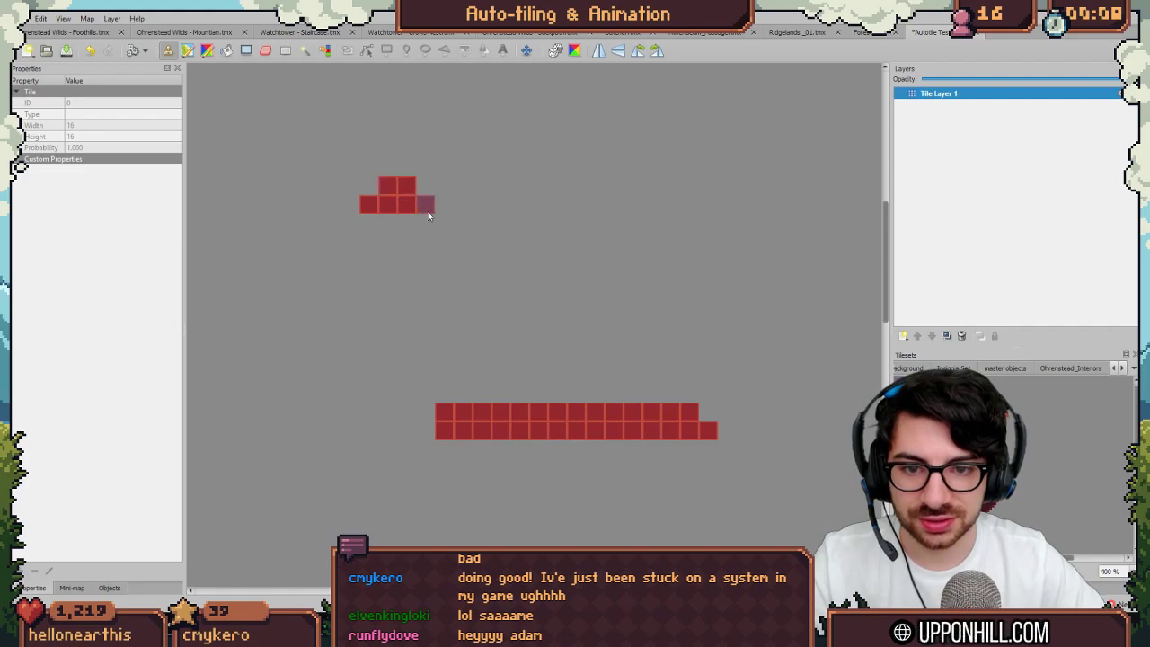
pyautogui.moveTo(500, 221); pyautogui.dragTo(440, 205, button='middle')
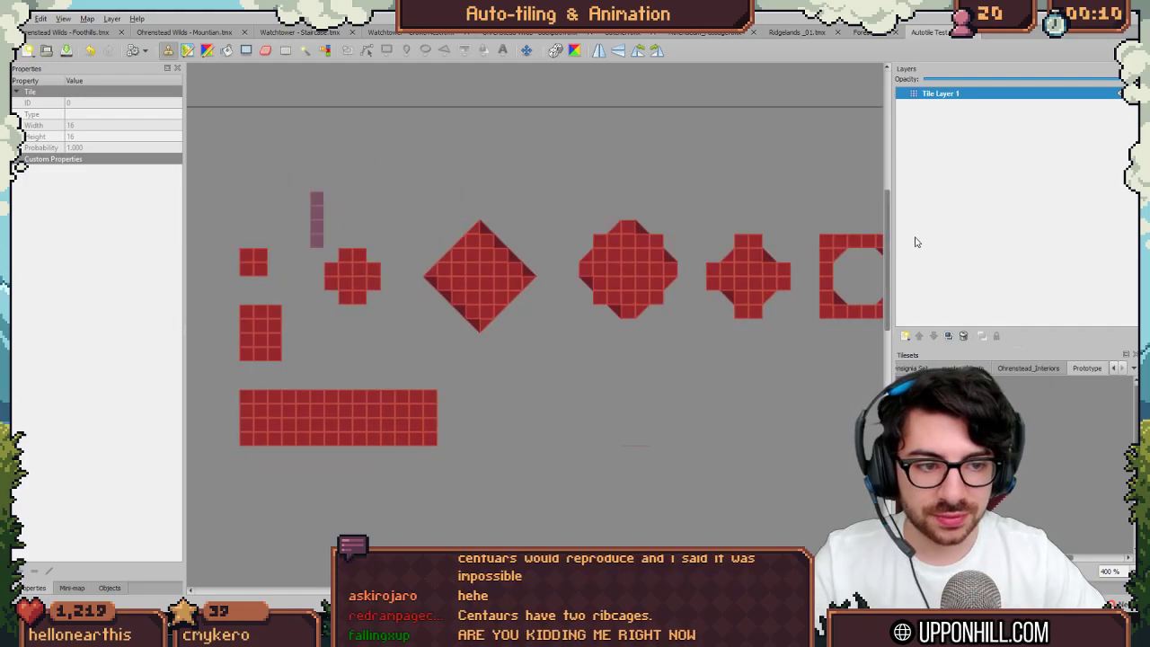
# Step: Widen the map area to show all the red test shapes and compare them with the terrain in the Foothills map
pyautogui.moveTo(889, 243); pyautogui.dragTo(977, 243)
pyautogui.moveTo(672, 263); pyautogui.dragTo(705, 259, button='middle')
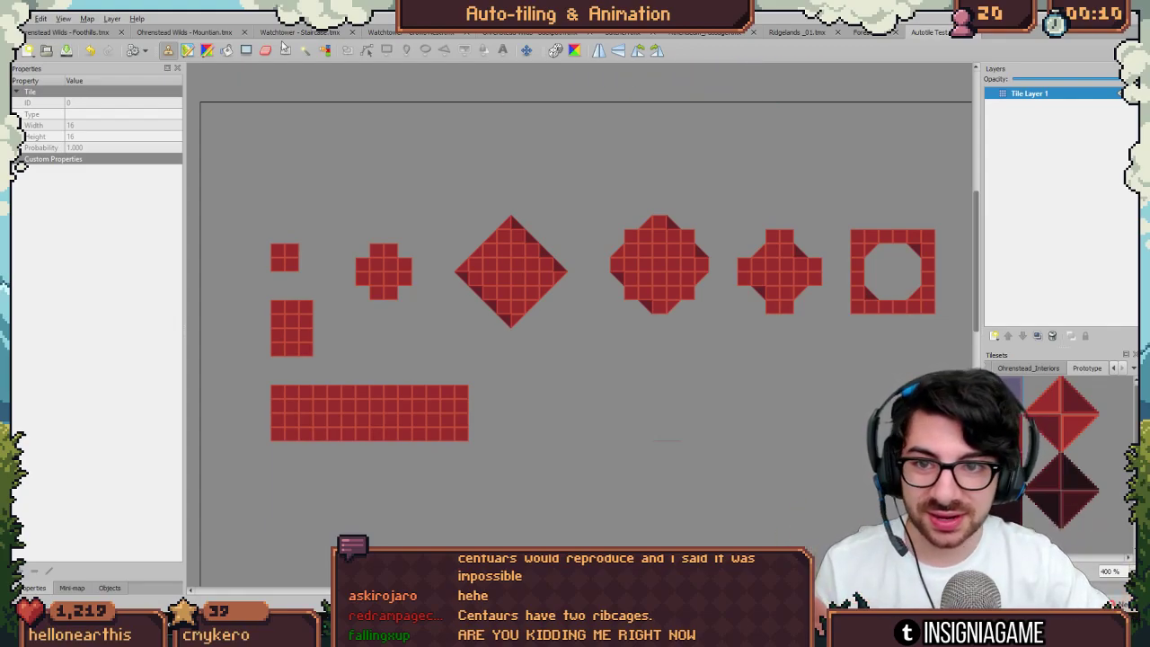
pyautogui.click(93, 34)
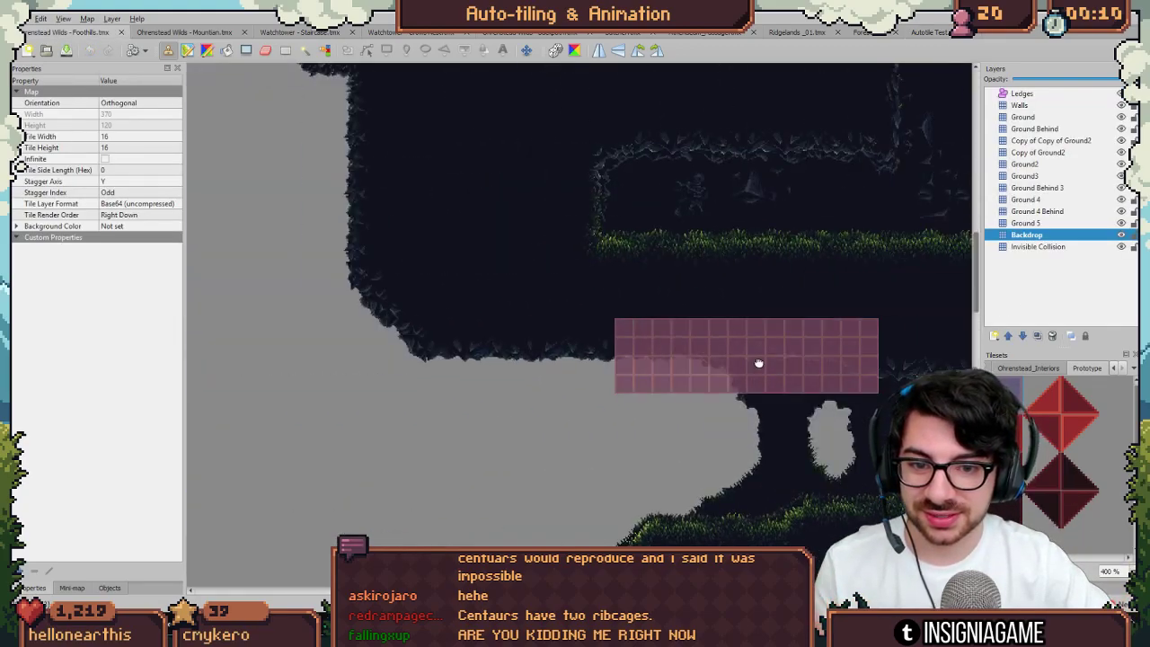
pyautogui.scroll(-3, 820, 305)
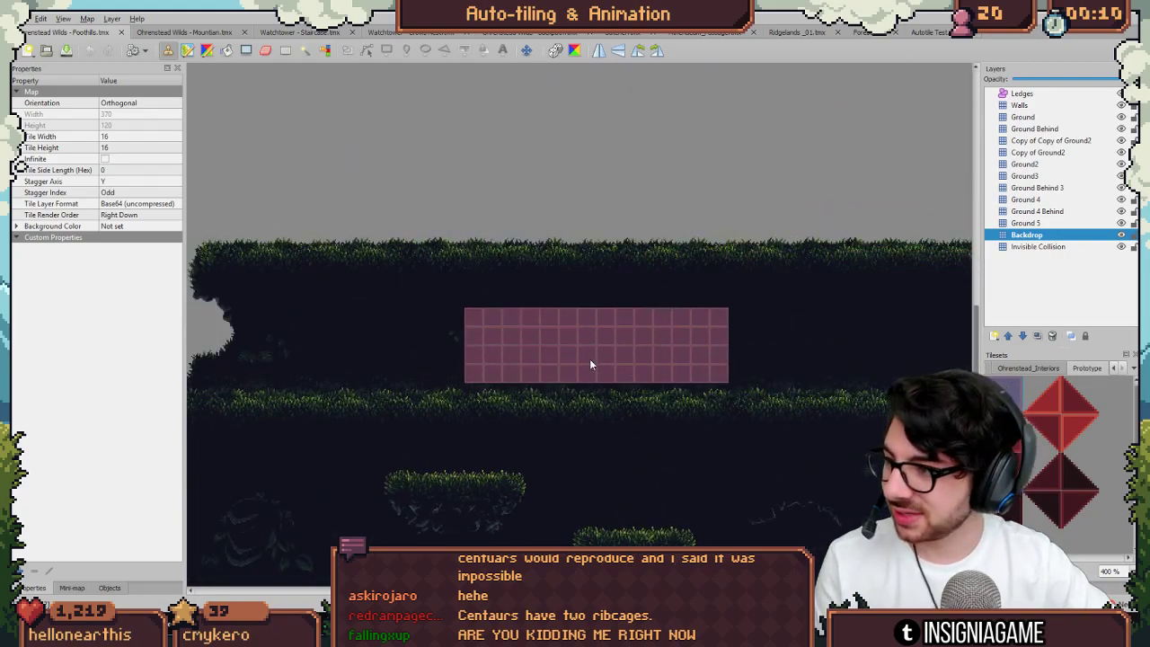
pyautogui.click(930, 32)
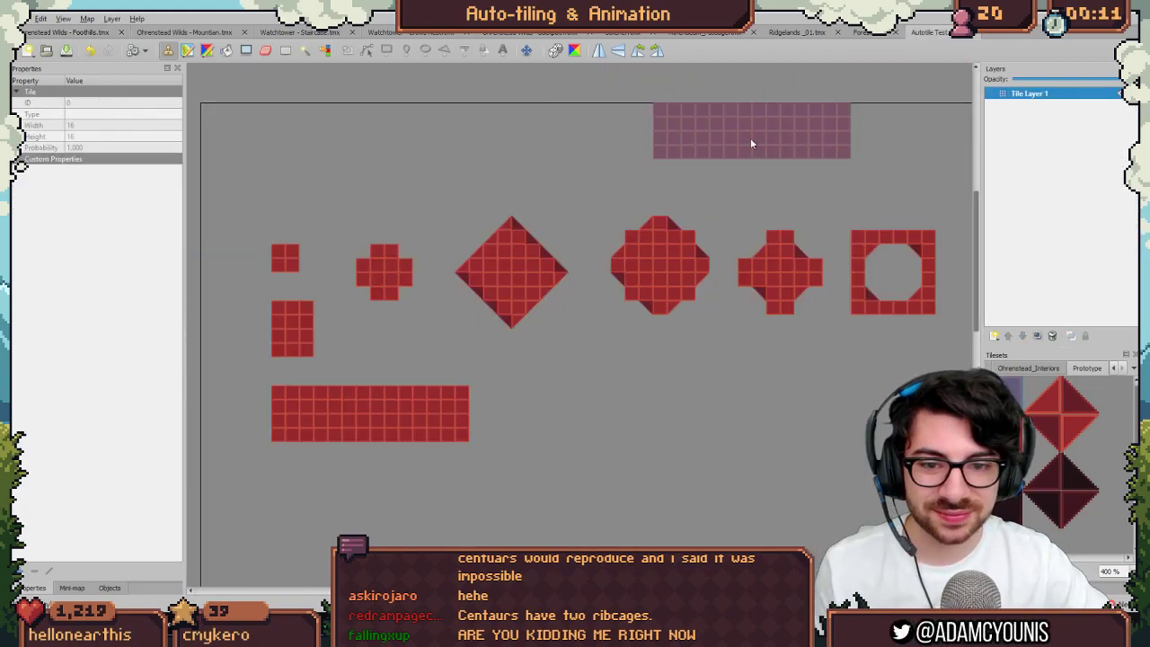
pyautogui.scroll(-1, 705, 177)
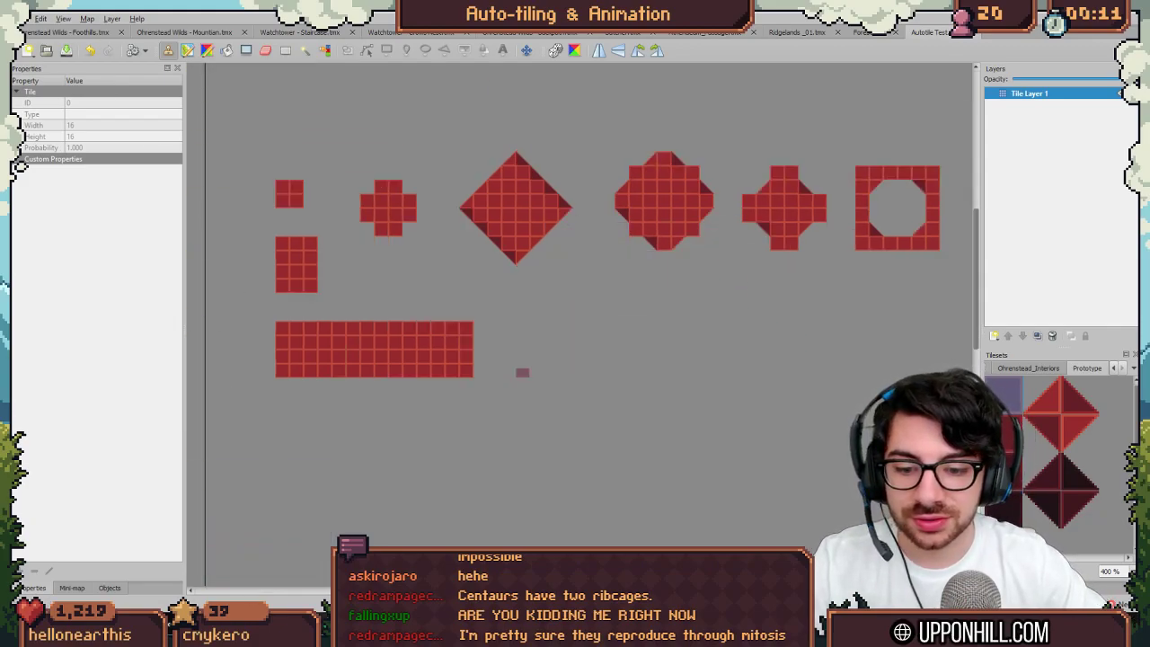
# Step: Switch to the browser and show the RPG Maker forum thread about using autotiles in Tiled
pyautogui.hotkey('alt', 'Tab')
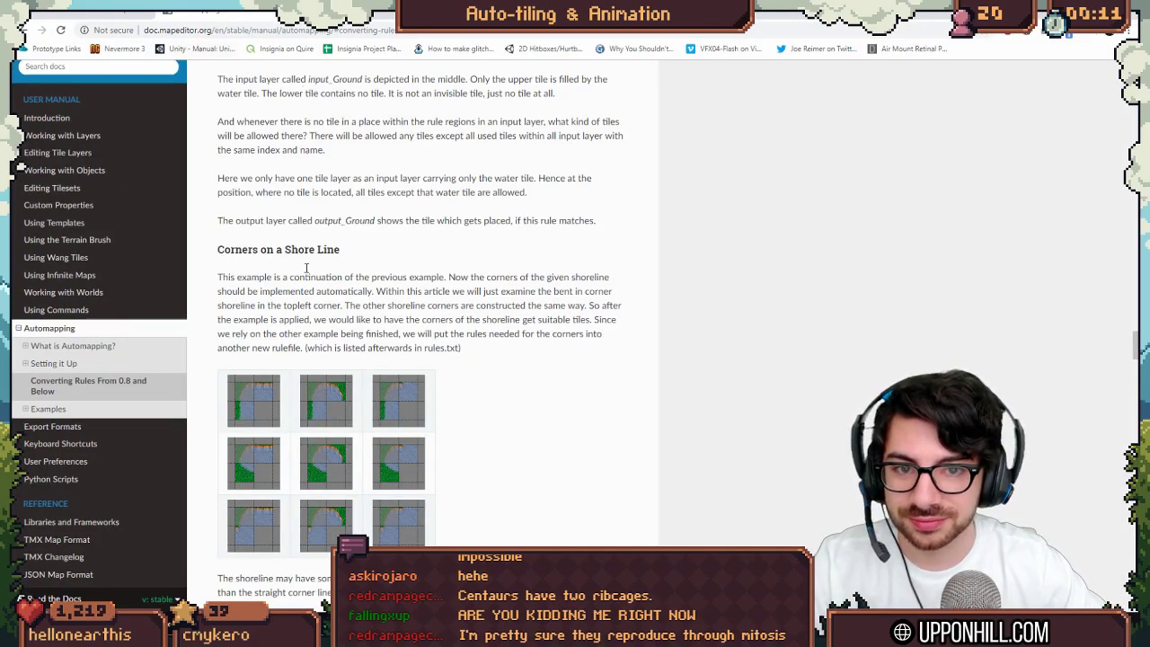
pyautogui.click(102, 16)
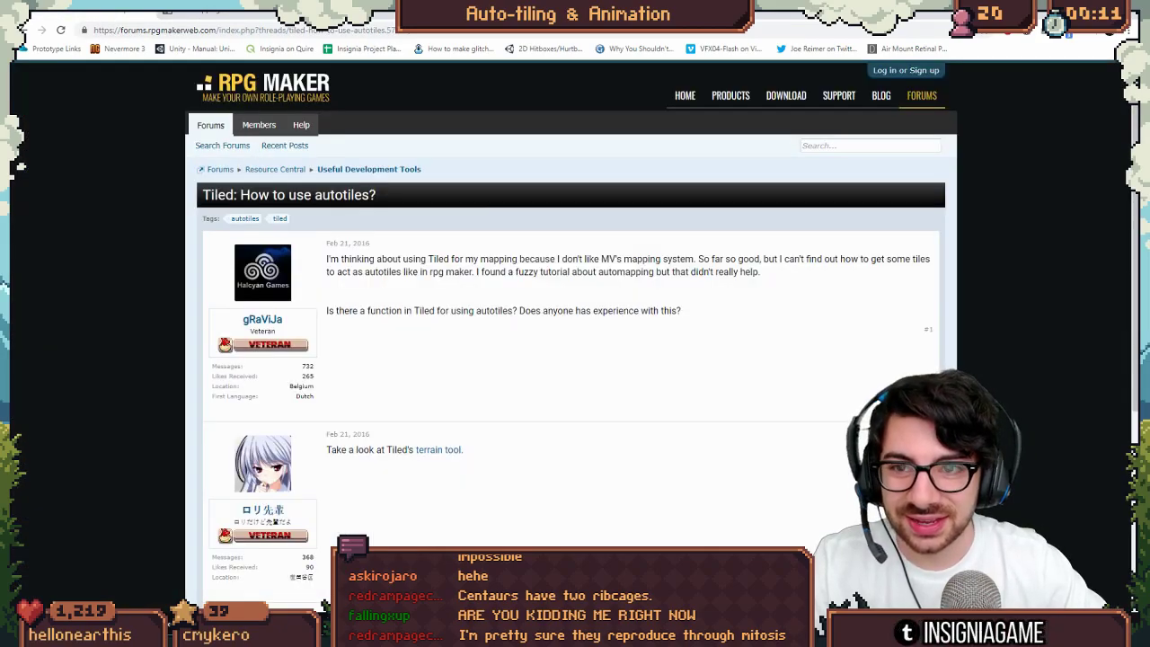
# Step: Go back to the Tiled automapping documentation and read how input regions work and what a rulefile is under Setting it Up
pyautogui.hotkey('ctrl', 'shift', 'Tab')
pyautogui.scroll(-5, 362, 165)
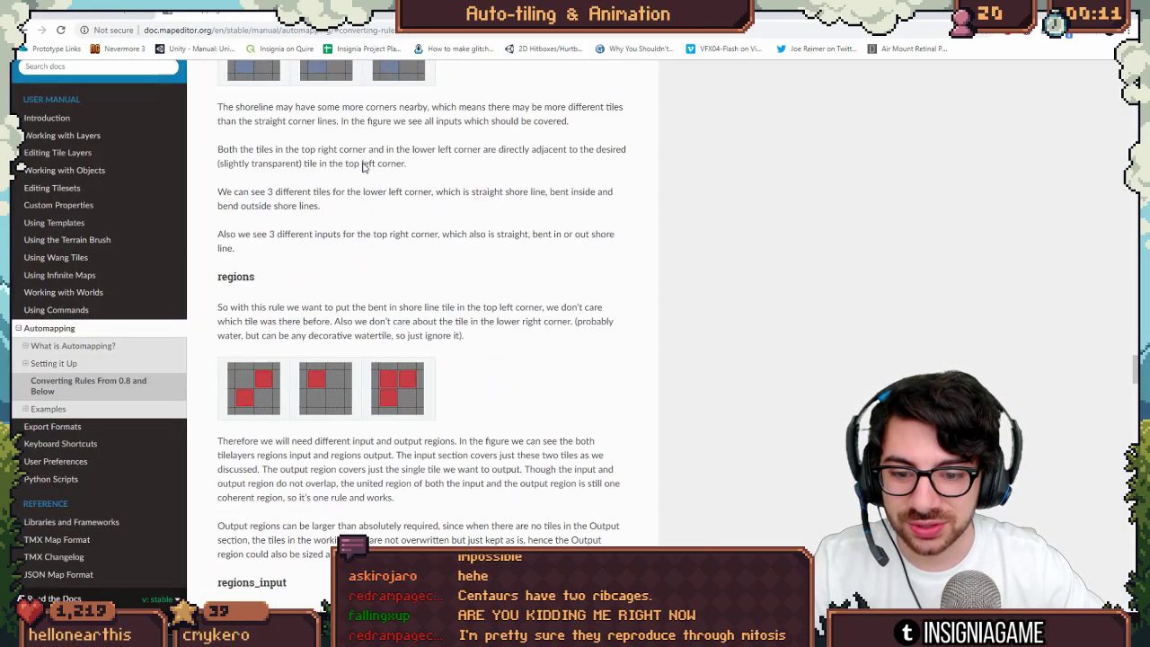
pyautogui.scroll(-5, 364, 169)
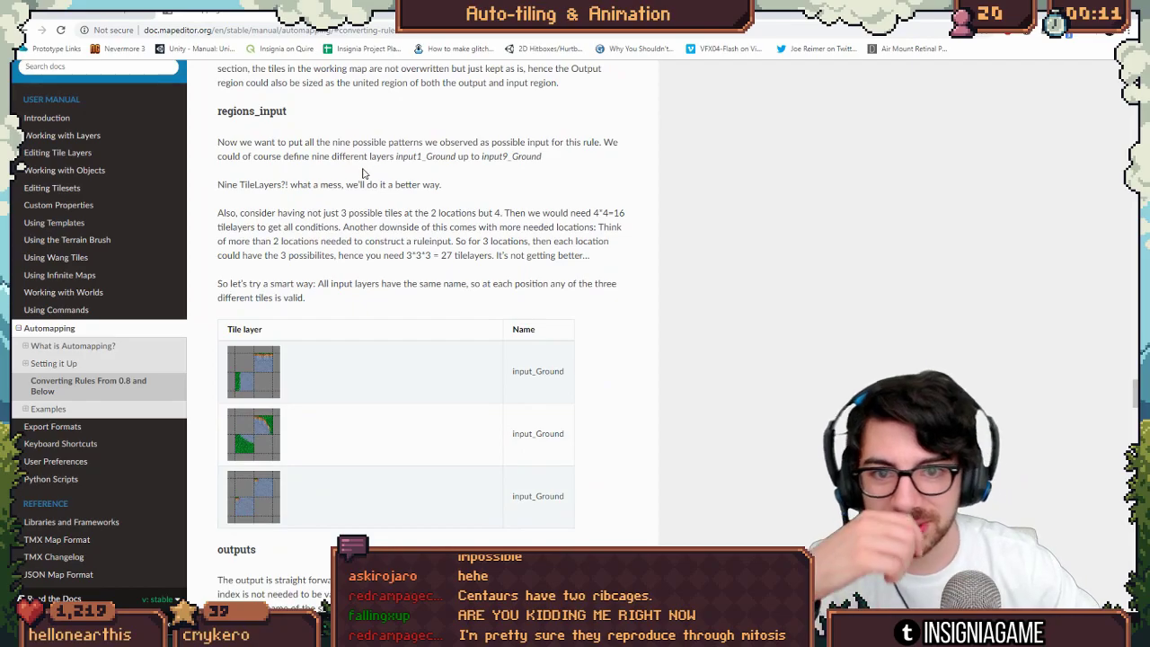
pyautogui.scroll(12, 364, 173)
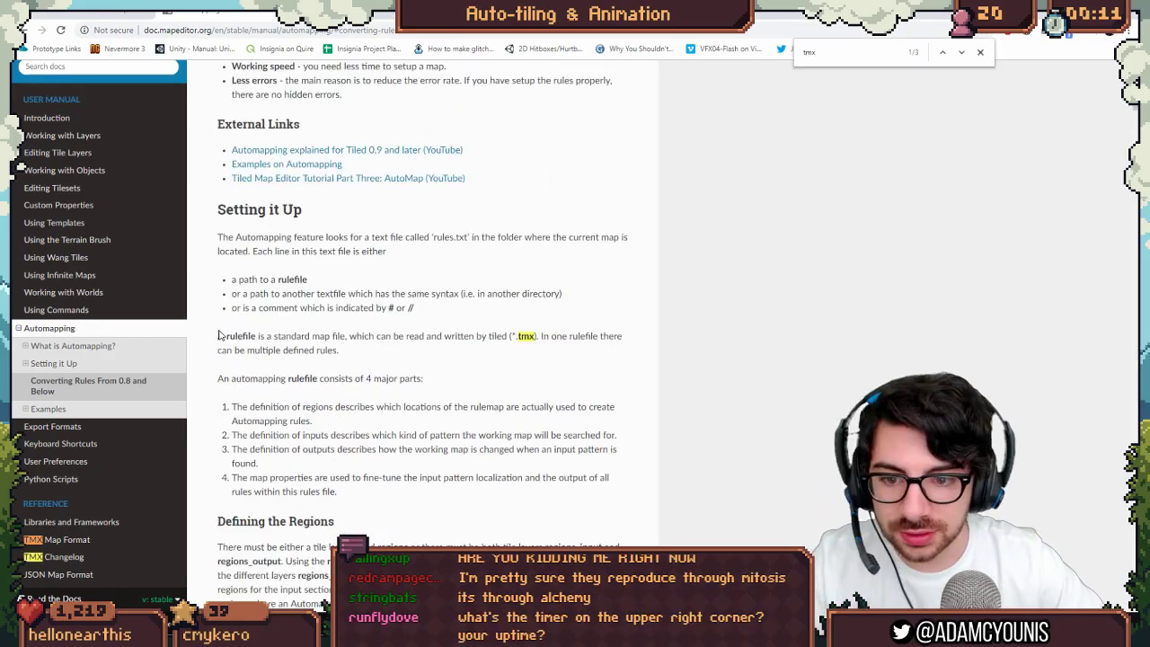
pyautogui.moveTo(218, 336); pyautogui.dragTo(512, 336)
pyautogui.click(525, 336)
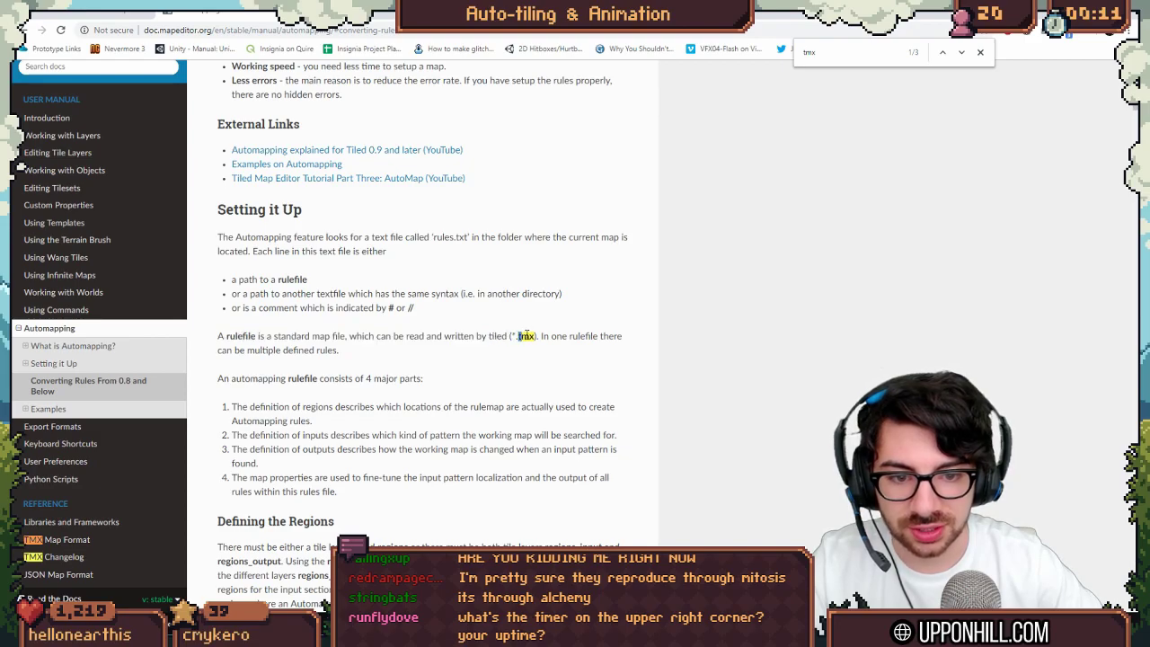
pyautogui.moveTo(222, 345); pyautogui.dragTo(360, 359)
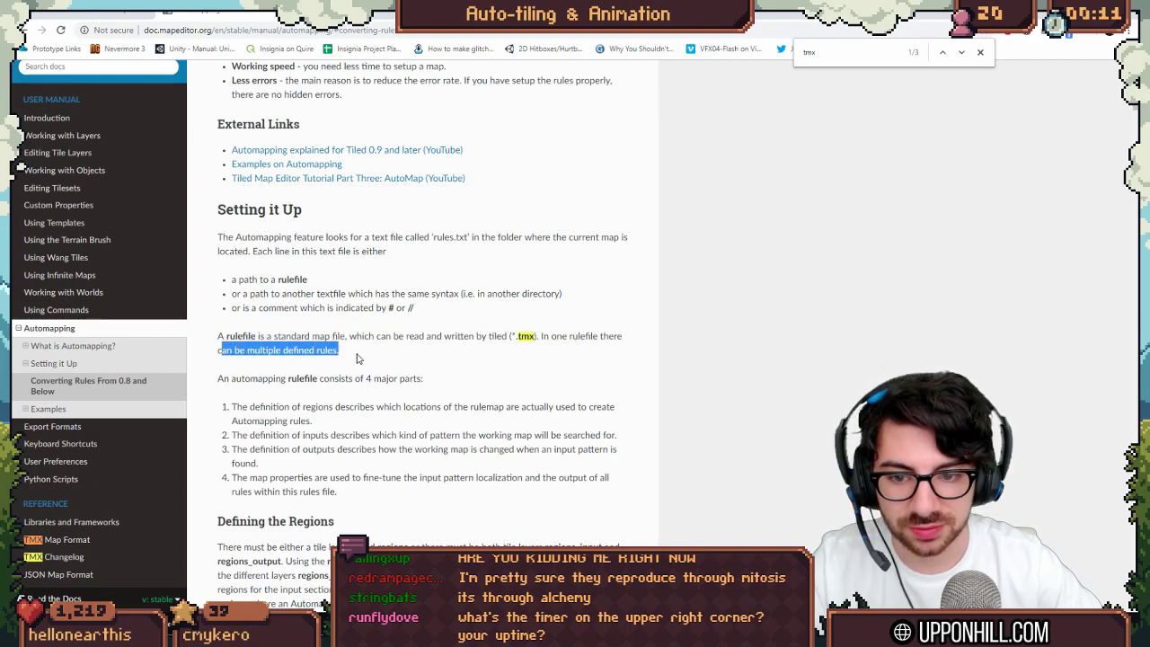
pyautogui.click(444, 358)
pyautogui.click(574, 392)
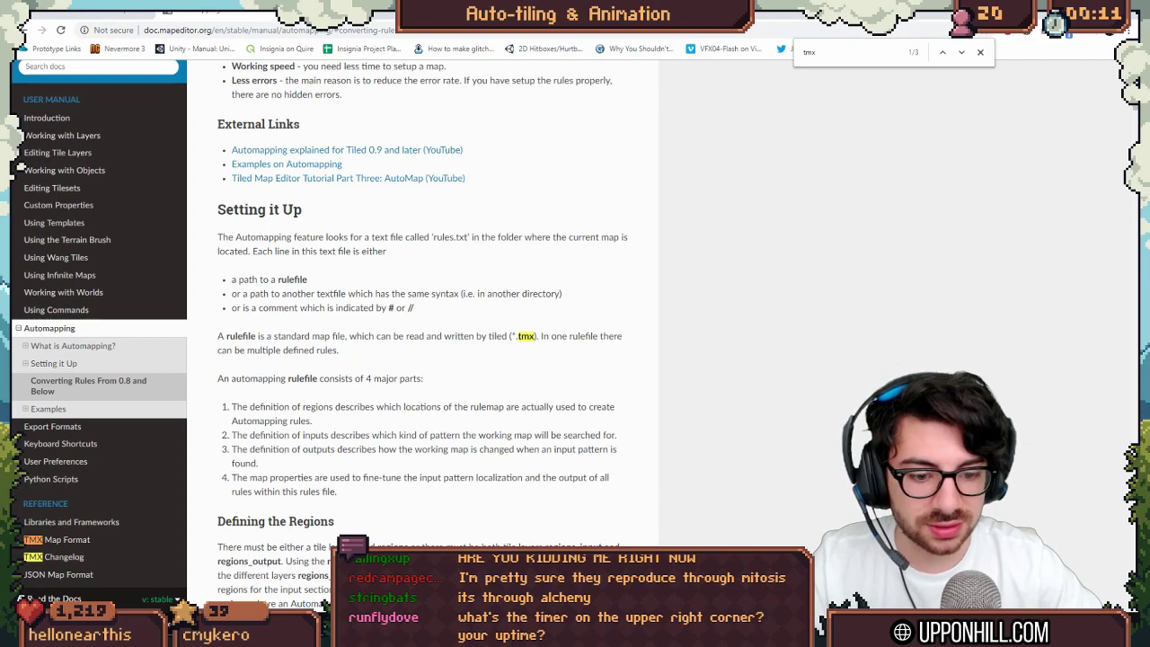
# Step: Switch to Tiled, create a fixed orthogonal map of 64 by 64 tiles with 16 px tiles and save it as grass_rules in the Misc folder
pyautogui.hotkey('alt', 'Tab')
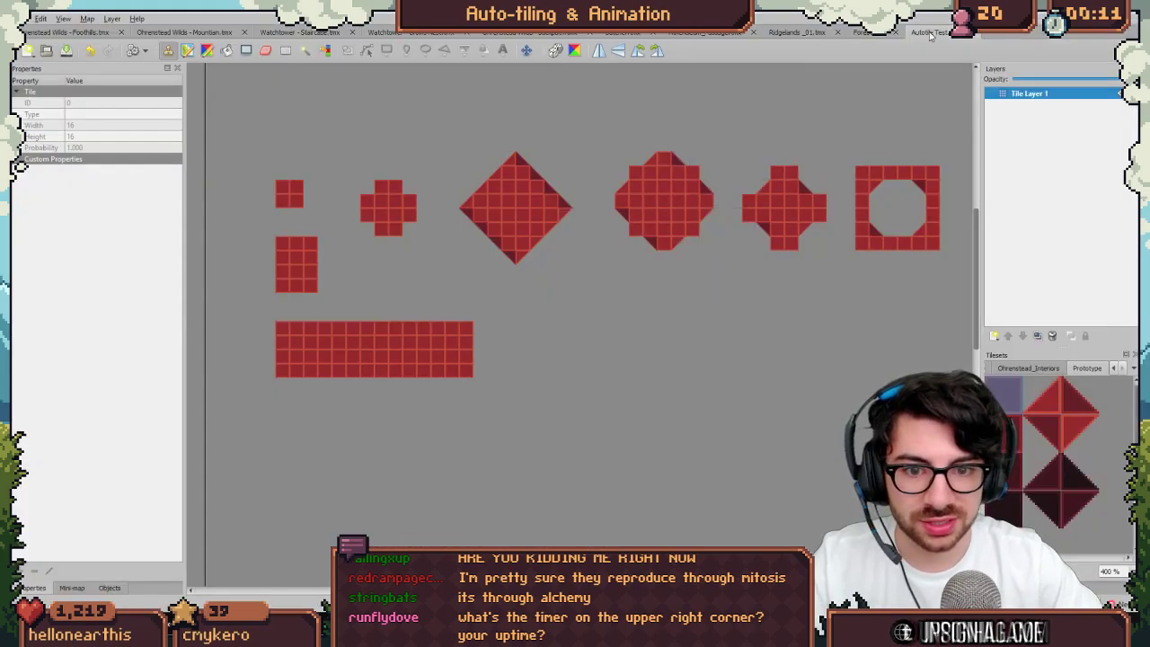
pyautogui.moveTo(637, 262); pyautogui.dragTo(565, 302, button='middle')
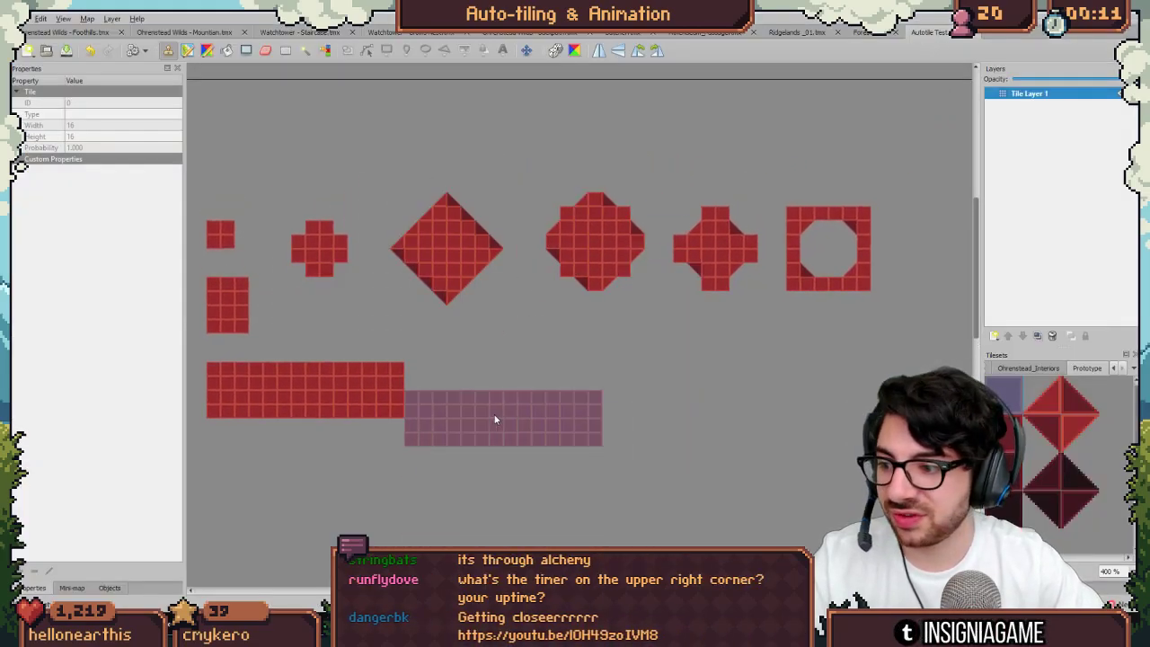
pyautogui.click(20, 19)
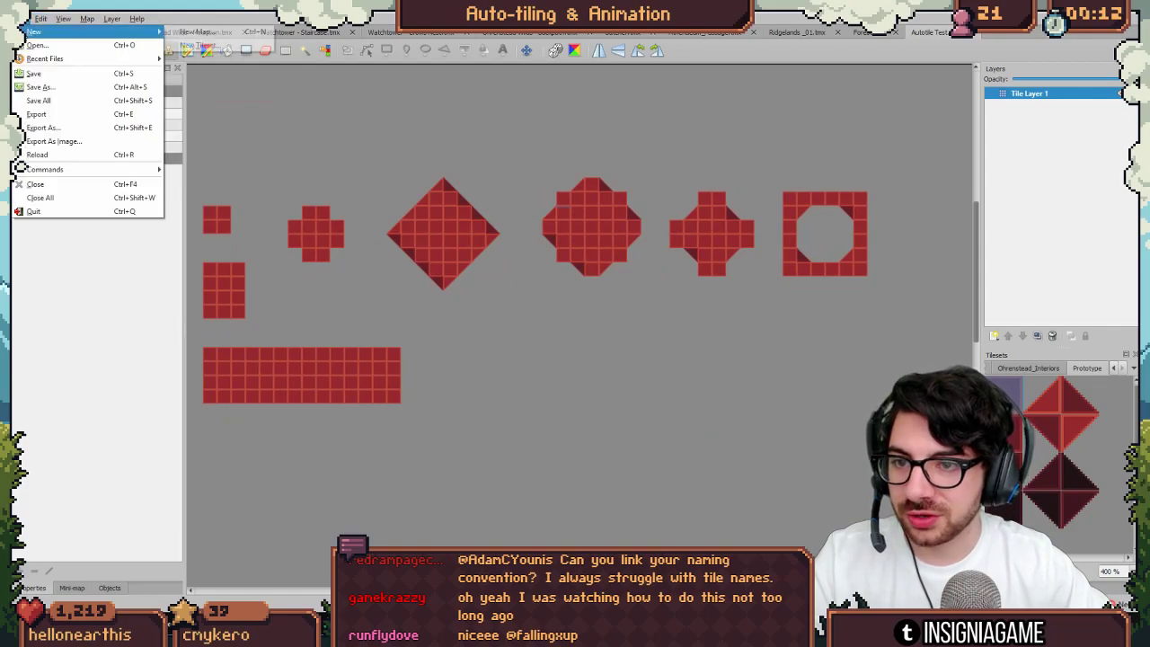
pyautogui.moveTo(62, 32)
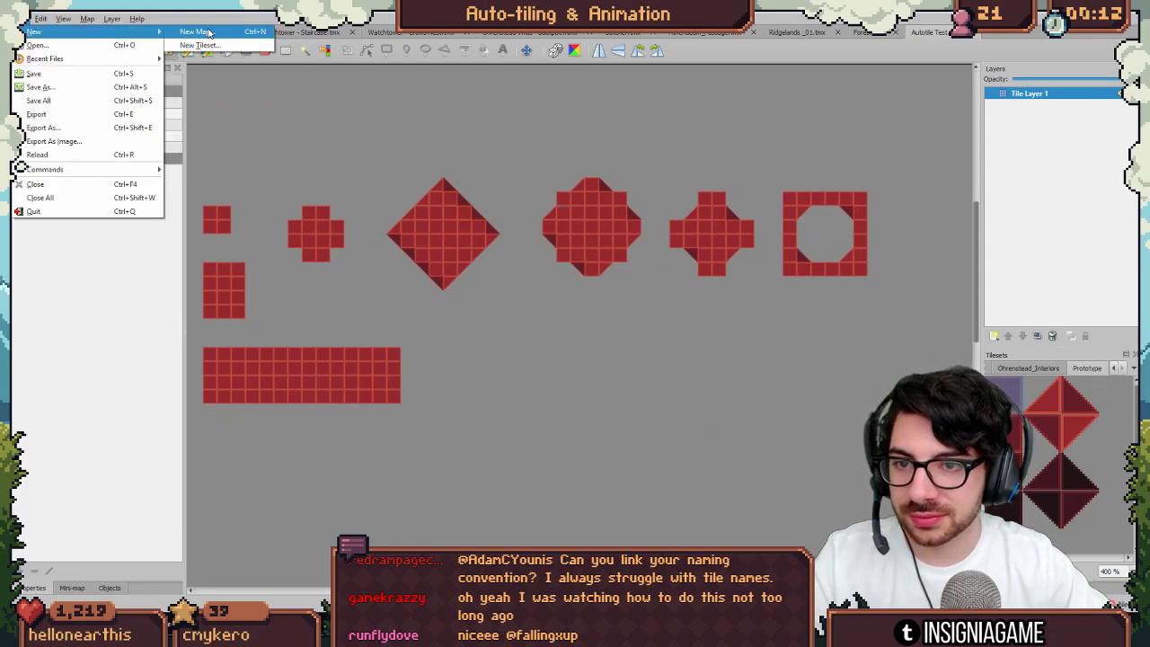
pyautogui.click(208, 32)
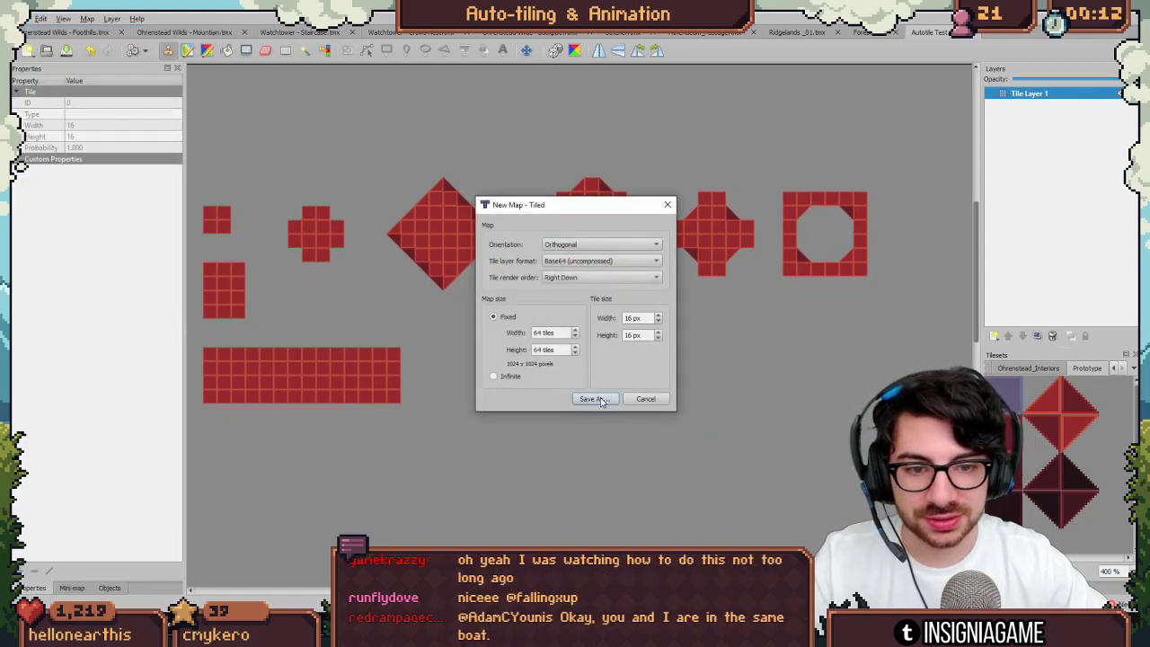
pyautogui.click(601, 400)
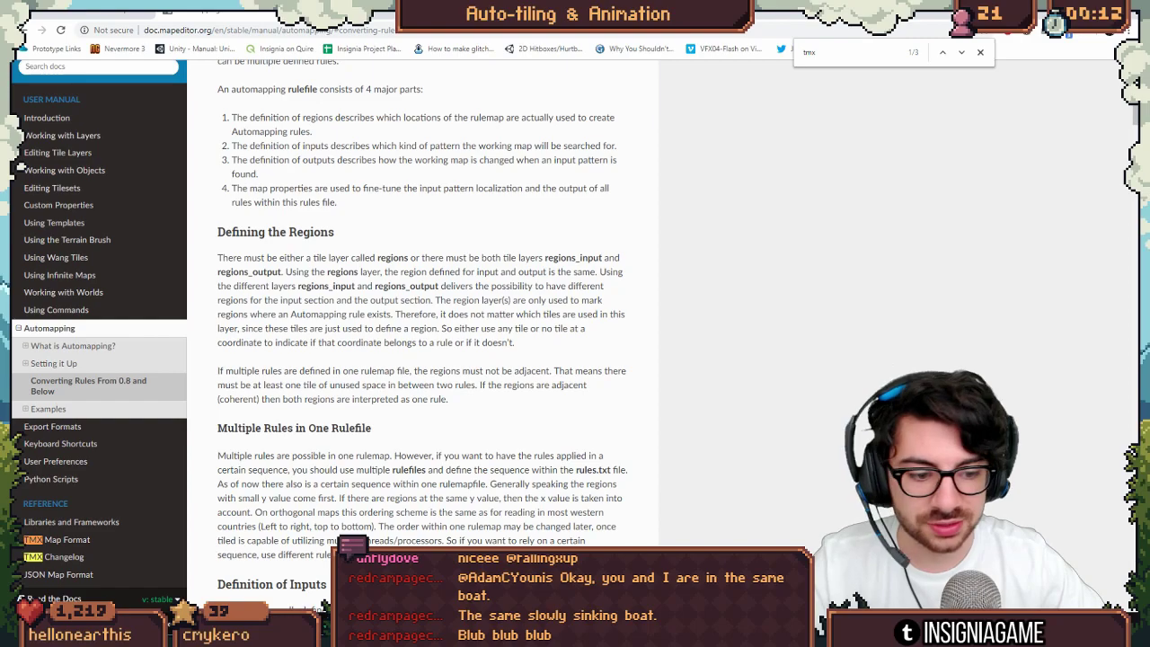
pyautogui.hotkey('alt', 'Tab')
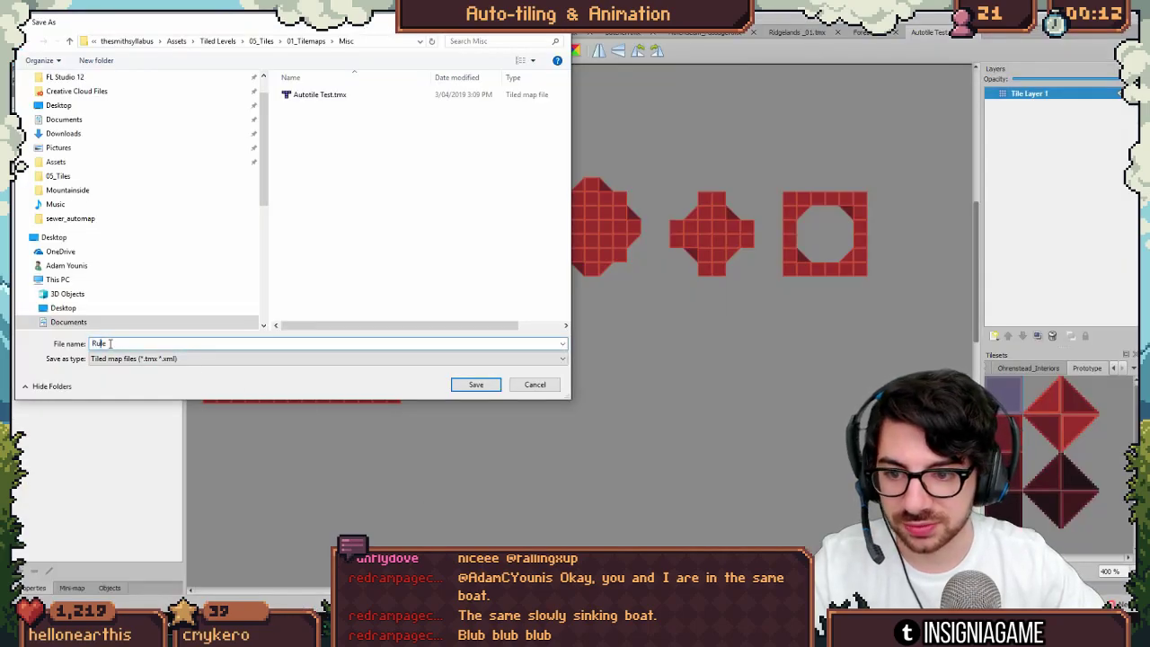
pyautogui.write('s')
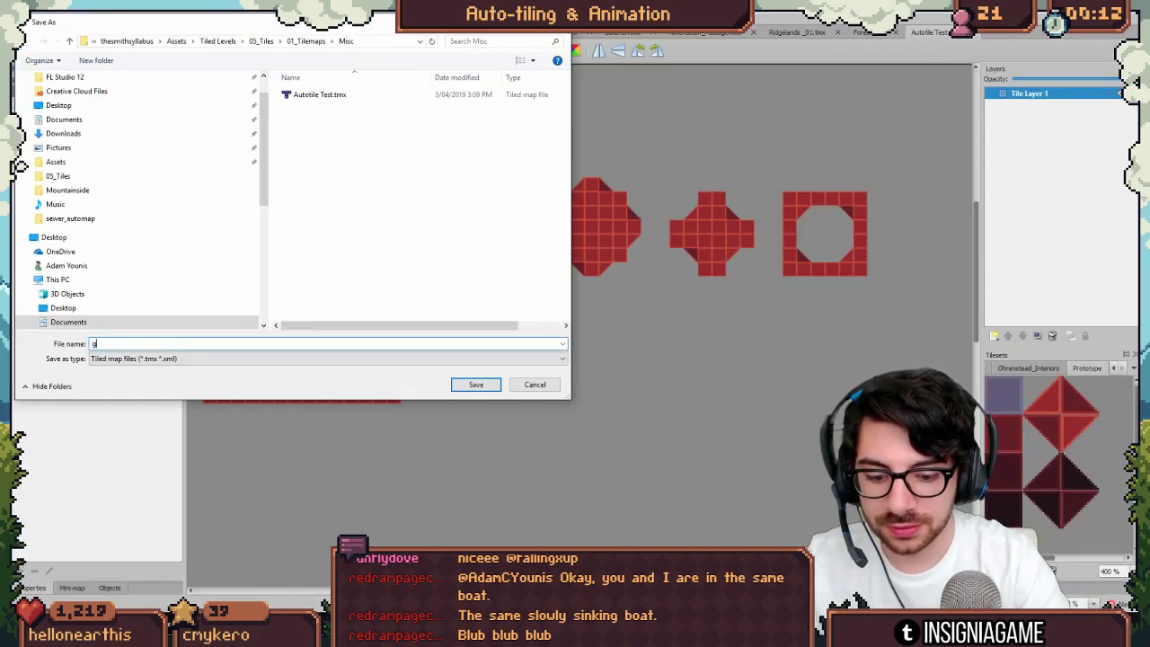
pyautogui.write('rass_ru')
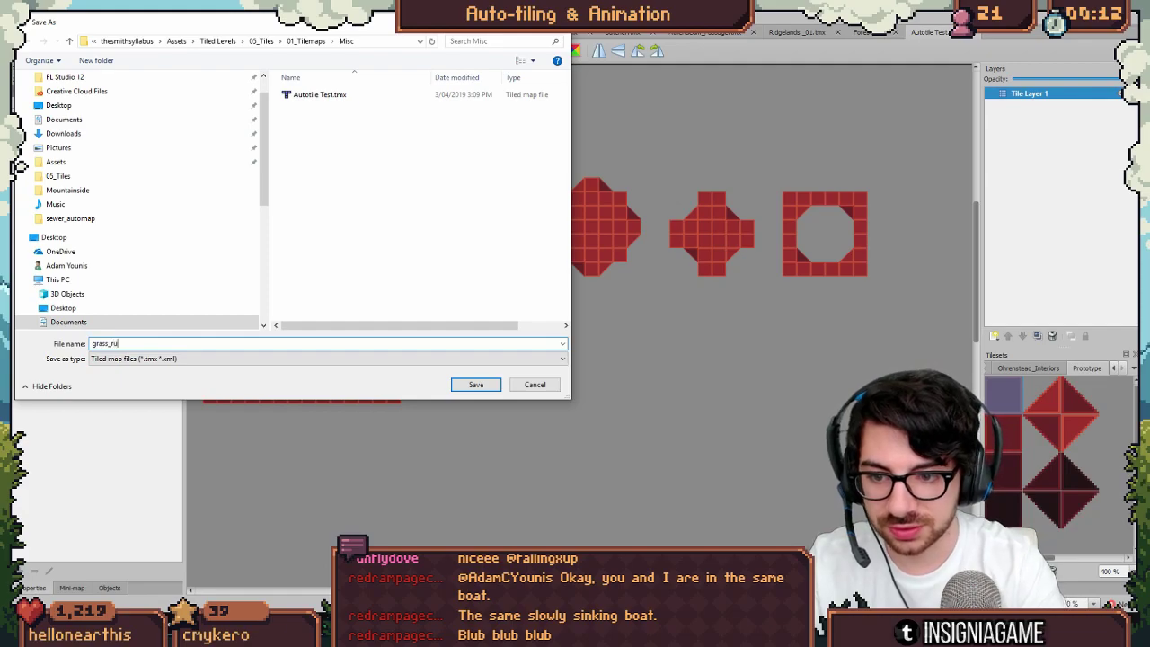
pyautogui.write('les')
pyautogui.press('Return')
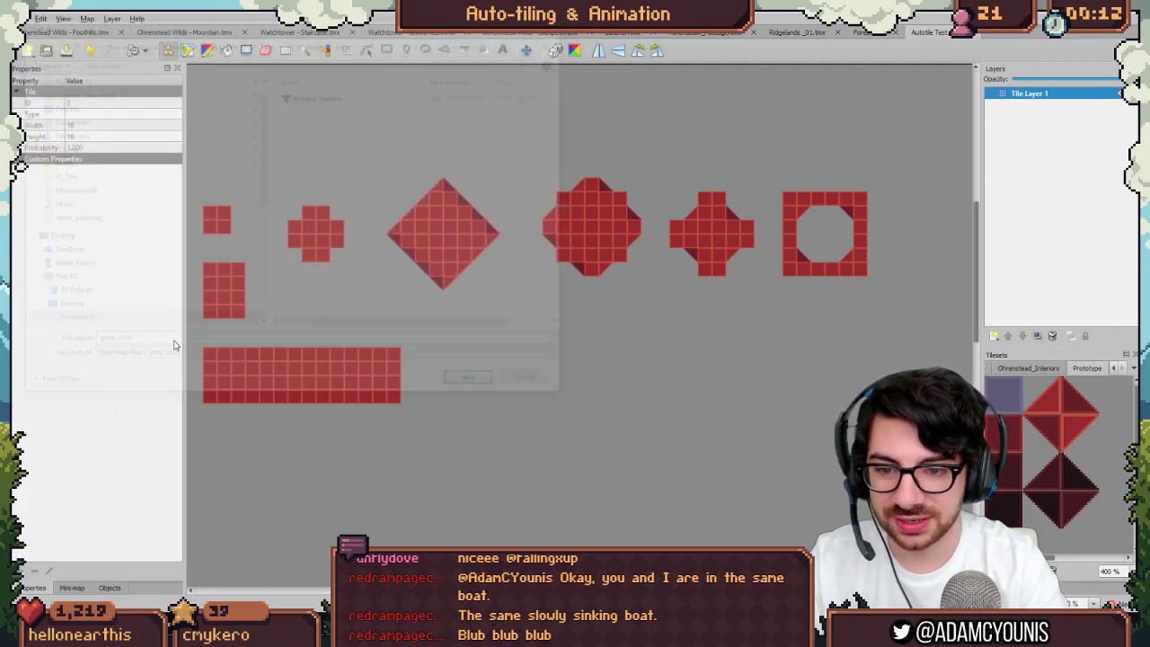
# Step: Rename the new map's only layer as regions, widen the layers and tilesets area, and activate the Stamp Brush
pyautogui.doubleClick(1036, 96)
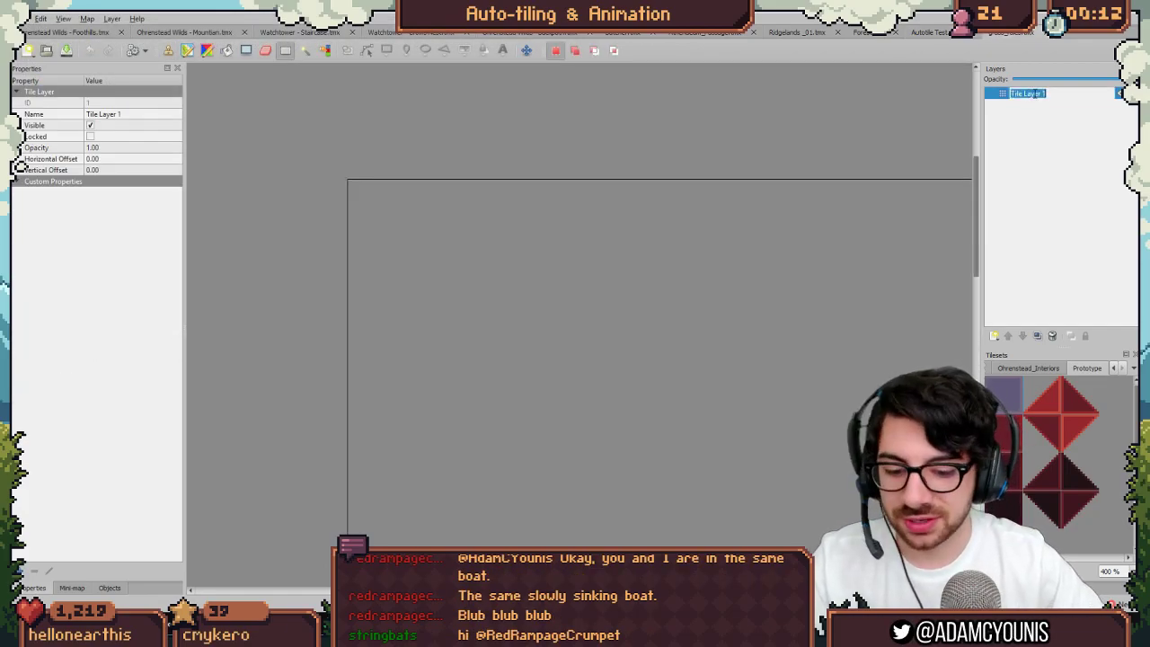
pyautogui.write('regions')
pyautogui.press('Return')
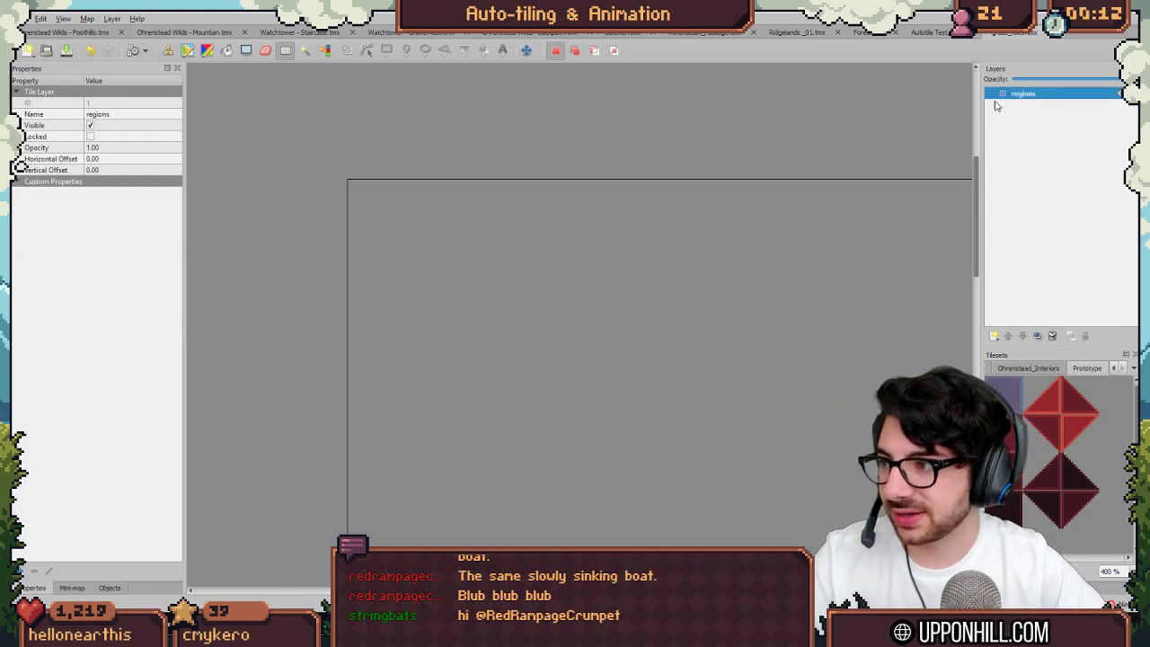
pyautogui.moveTo(698, 296); pyautogui.dragTo(658, 206, button='middle')
pyautogui.moveTo(981, 269); pyautogui.dragTo(868, 269)
pyautogui.moveTo(866, 207); pyautogui.dragTo(941, 206)
pyautogui.press('b')
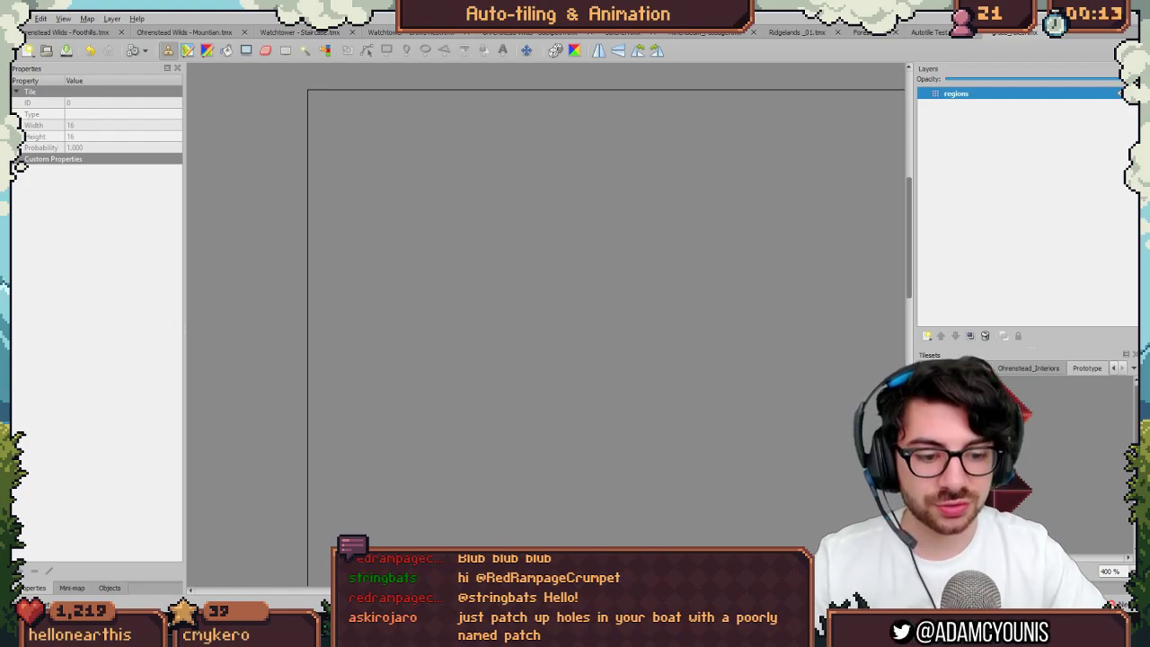
# Step: Search the computer for prototype and open prototype-tileset.aseprite in Aseprite
pyautogui.press('super')
pyautogui.write('p')
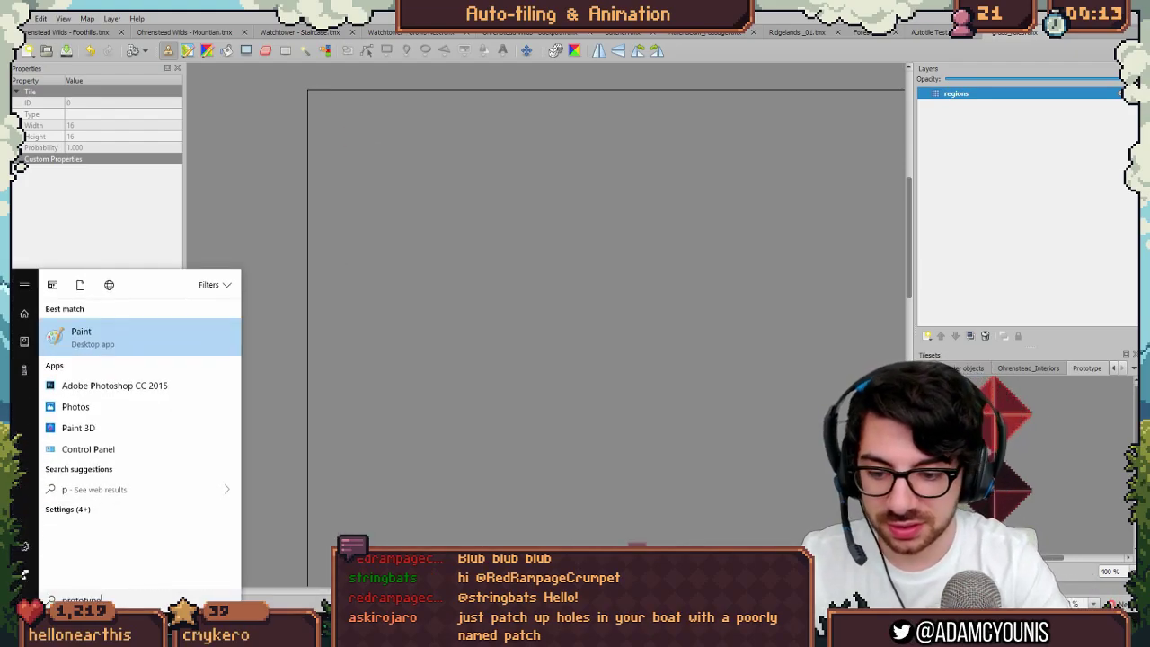
pyautogui.write('rototype')
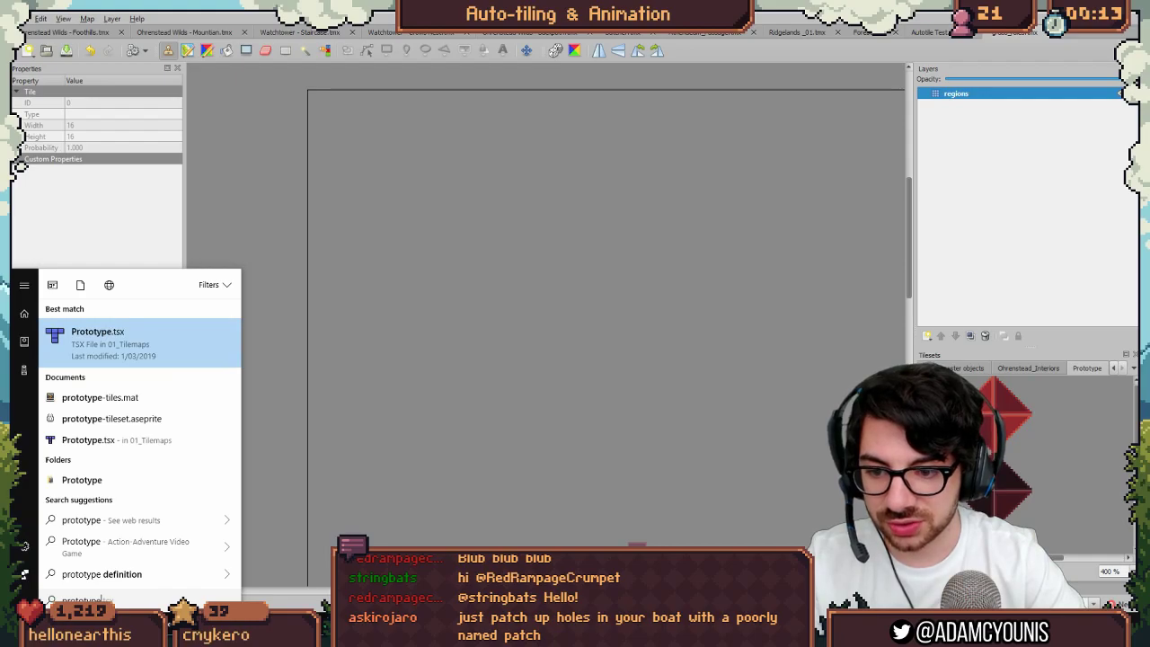
pyautogui.press('Down')
pyautogui.press('Down')
pyautogui.press('Return')
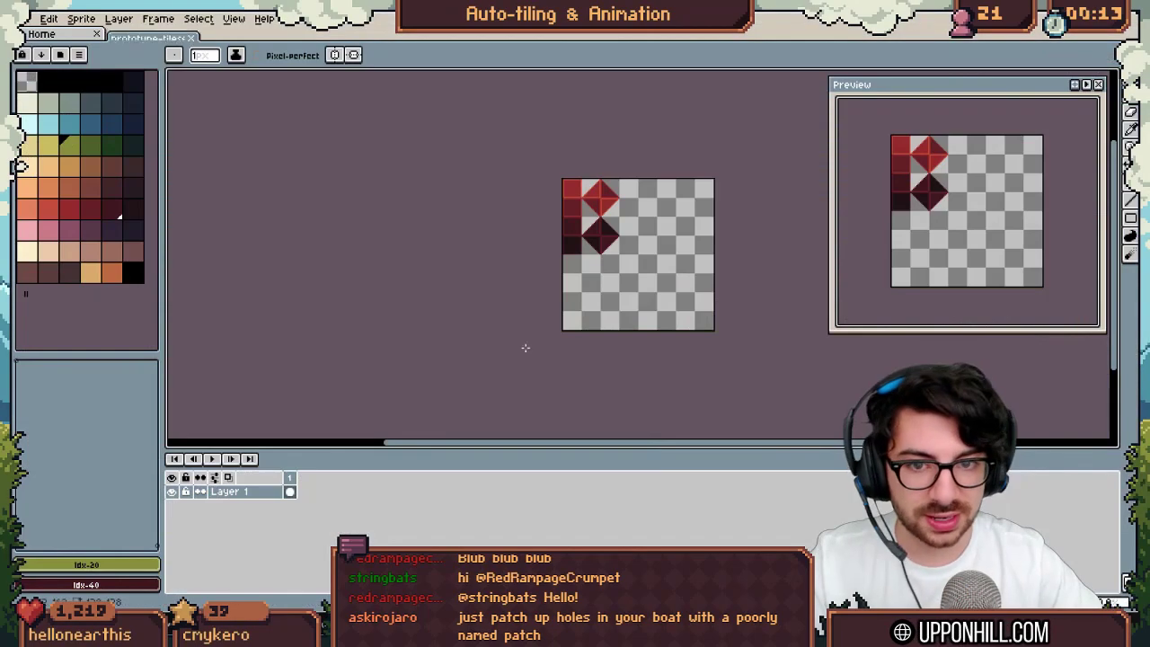
# Step: Choose the off-white palette colour and select the empty 16 by 16 px cell right of the bright red diamond in the first row
pyautogui.scroll(2, 525, 292)
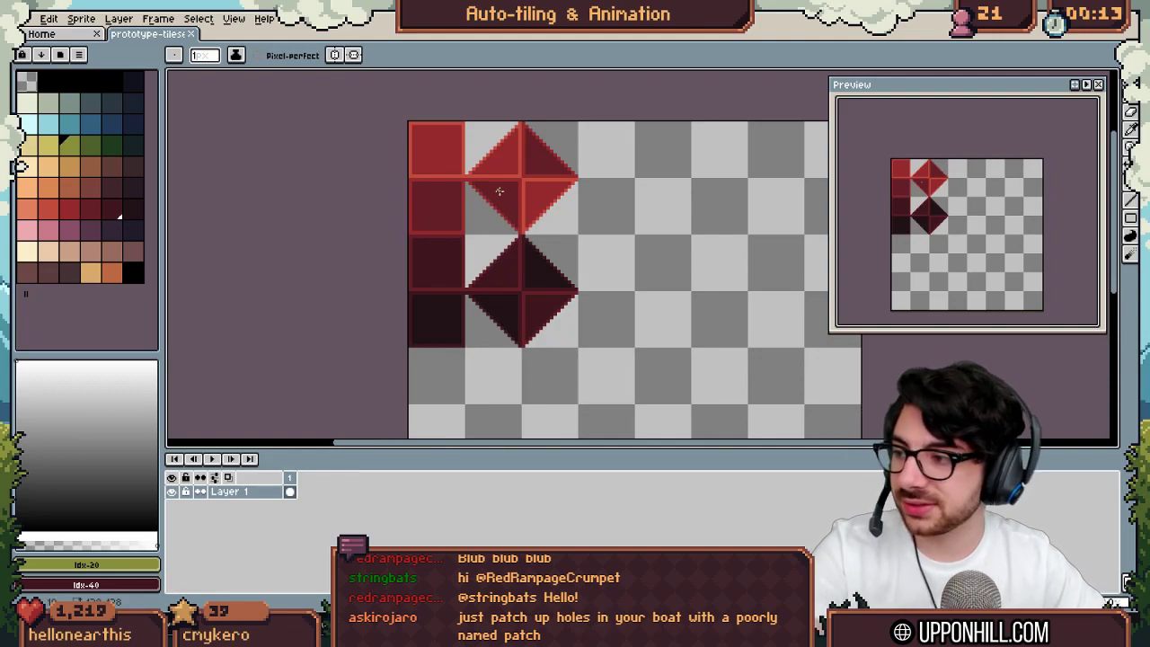
pyautogui.scroll(1, 553, 266)
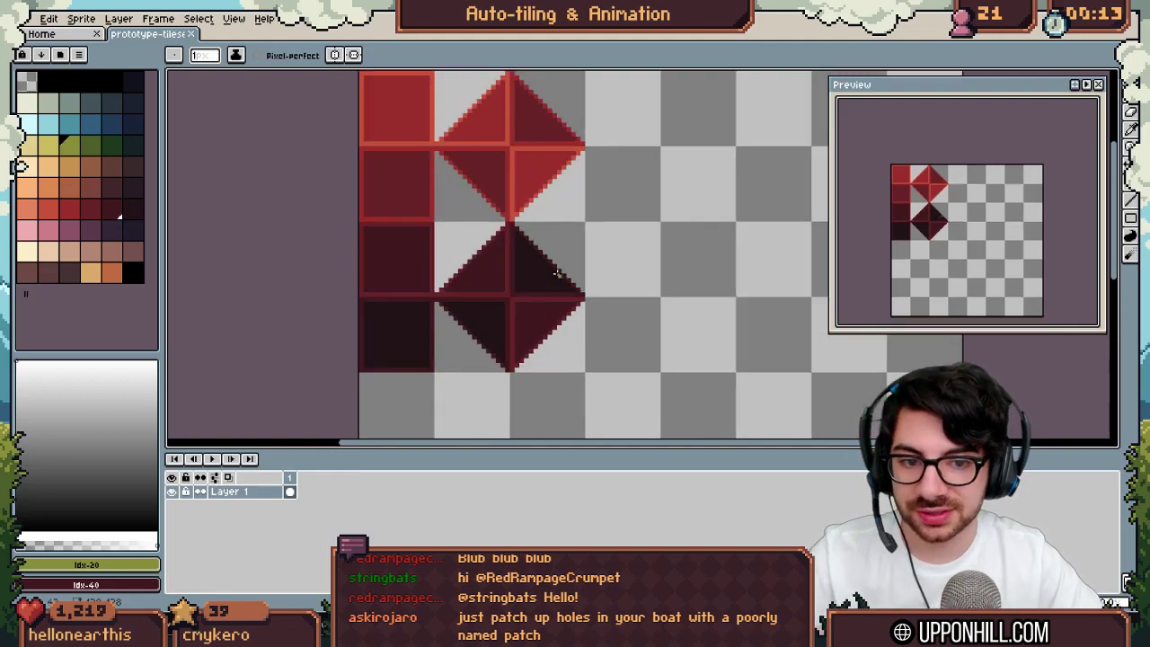
pyautogui.moveTo(560, 264); pyautogui.dragTo(384, 320, button='middle')
pyautogui.scroll(-1, 384, 321)
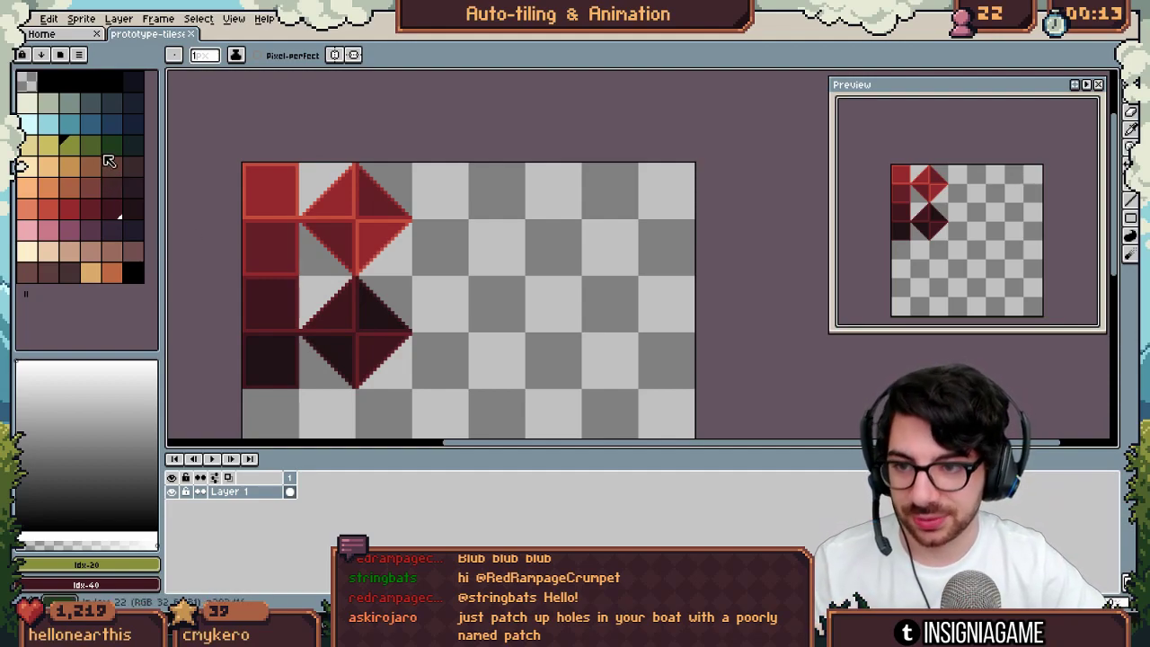
pyautogui.click(31, 105)
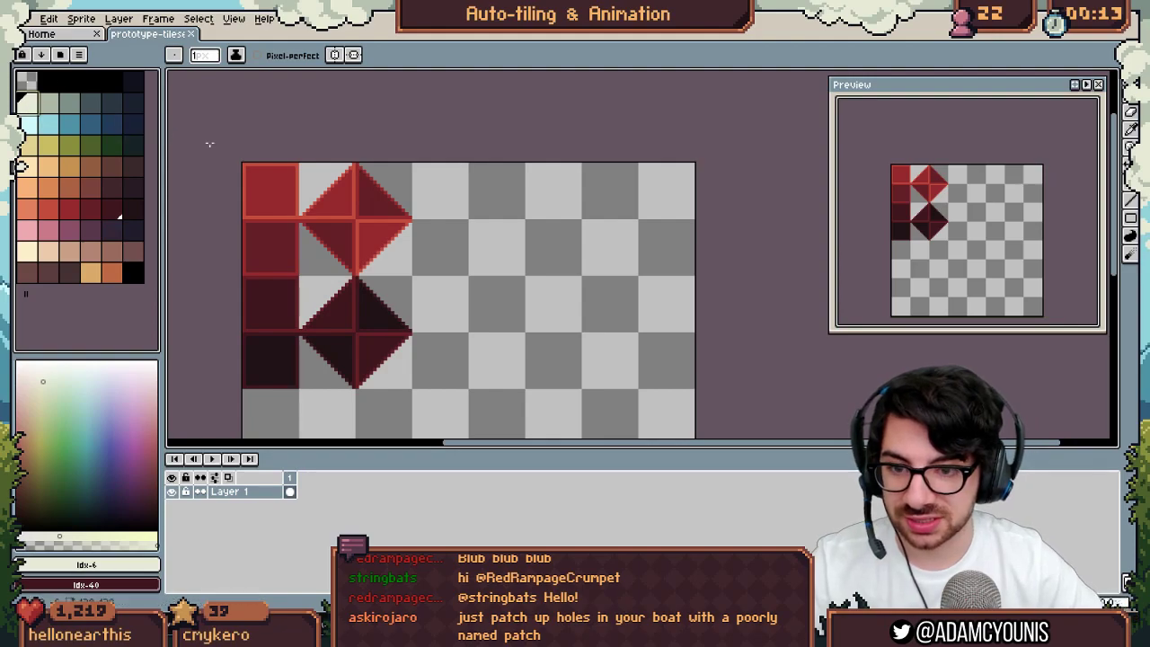
pyautogui.press('m')
pyautogui.moveTo(413, 185); pyautogui.dragTo(467, 220)
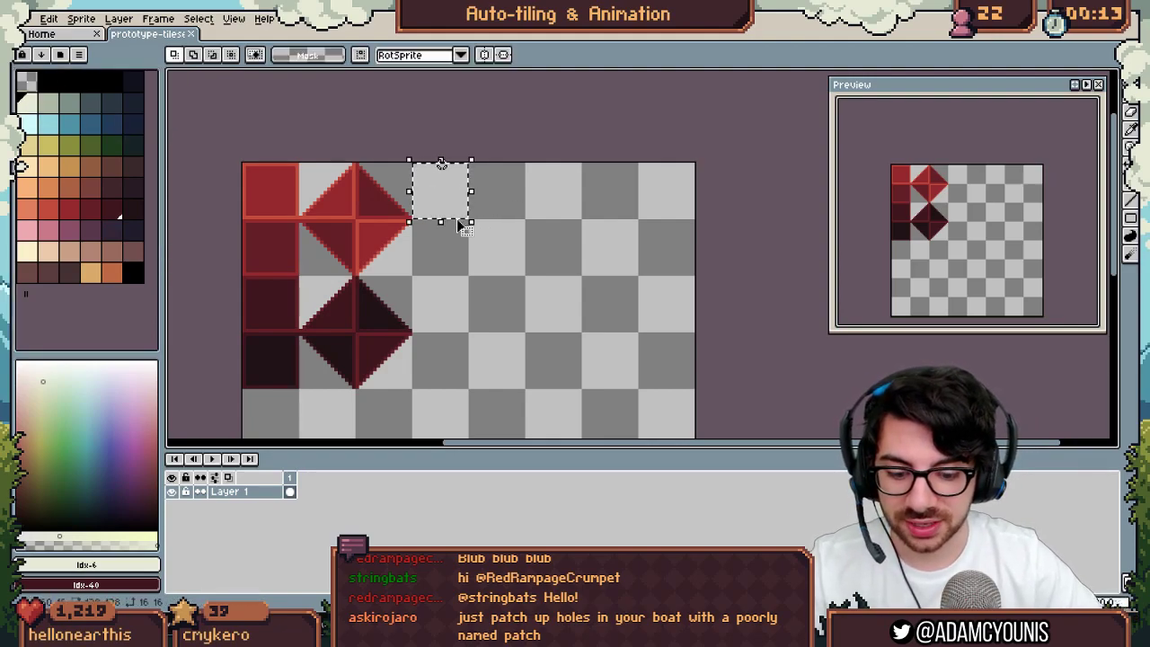
# Step: Try filling the selected tile cell with solid off-white, then undo the fill and restore the selection
pyautogui.press('g')
pyautogui.click(444, 197)
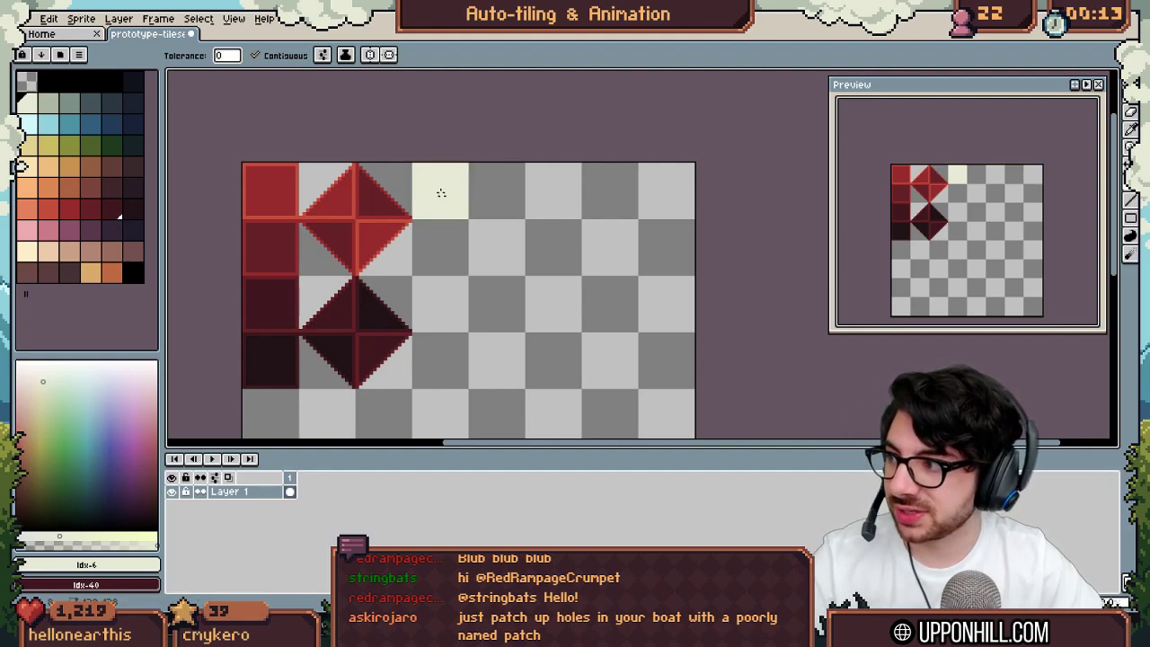
pyautogui.scroll(2, 441, 190)
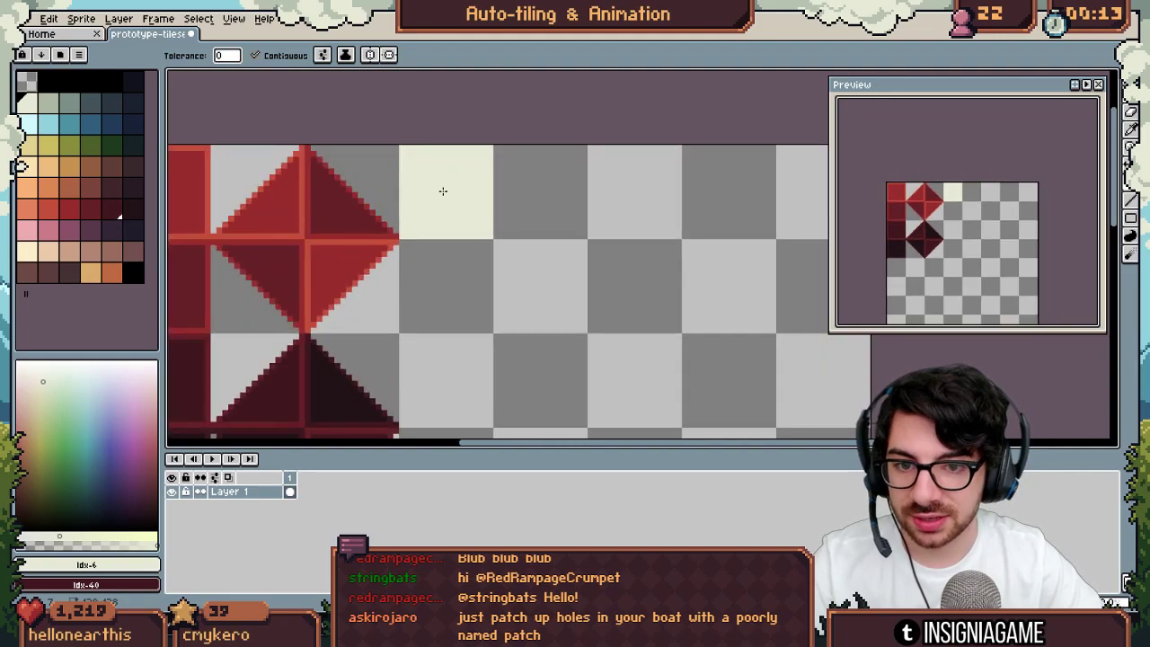
pyautogui.hotkey('ctrl', 'z')
pyautogui.hotkey('ctrl', 'z')
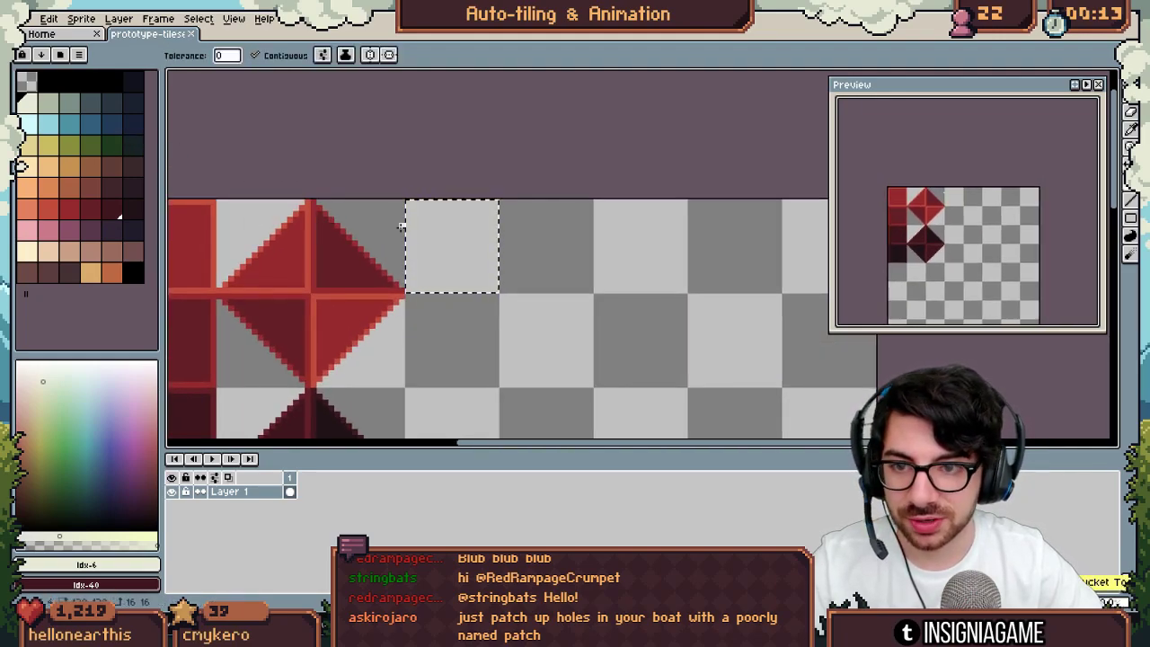
# Step: Fill the selected tile cell with a one-pixel checkerboard dither pattern in the grey-green palette colour Idx-8
pyautogui.scroll(2, 400, 227)
pyautogui.click(132, 83)
pyautogui.press('b')
pyautogui.click(92, 103)
pyautogui.moveTo(412, 327)
pyautogui.mouseDown()
pyautogui.moveTo(552, 186)
pyautogui.moveTo(413, 308)
pyautogui.moveTo(515, 186)
pyautogui.mouseUp()
pyautogui.moveTo(495, 186)
pyautogui.mouseDown()
pyautogui.moveTo(412, 270)
pyautogui.moveTo(477, 186)
pyautogui.mouseUp()
pyautogui.moveTo(458, 186)
pyautogui.mouseDown()
pyautogui.moveTo(413, 233)
pyautogui.moveTo(415, 190)
pyautogui.moveTo(409, 269)
pyautogui.moveTo(467, 323)
pyautogui.moveTo(552, 324)
pyautogui.mouseUp()
pyautogui.press('g')
pyautogui.click(70, 104)
pyautogui.click(421, 187)
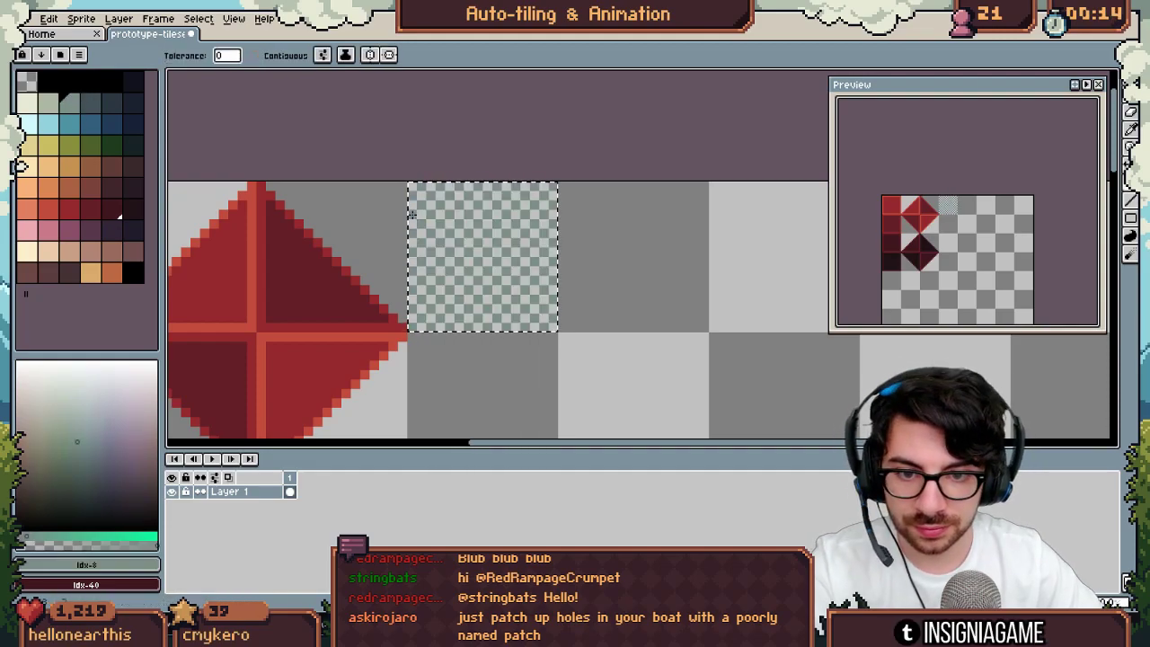
# Step: Recolour the checkerboard pattern with the lighter grey-green palette colour Idx-7 and clear the selection
pyautogui.click(48, 104)
pyautogui.click(412, 187)
pyautogui.hotkey('ctrl', 'd')
pyautogui.scroll(-2, 458, 210)
pyautogui.scroll(2, 460, 211)
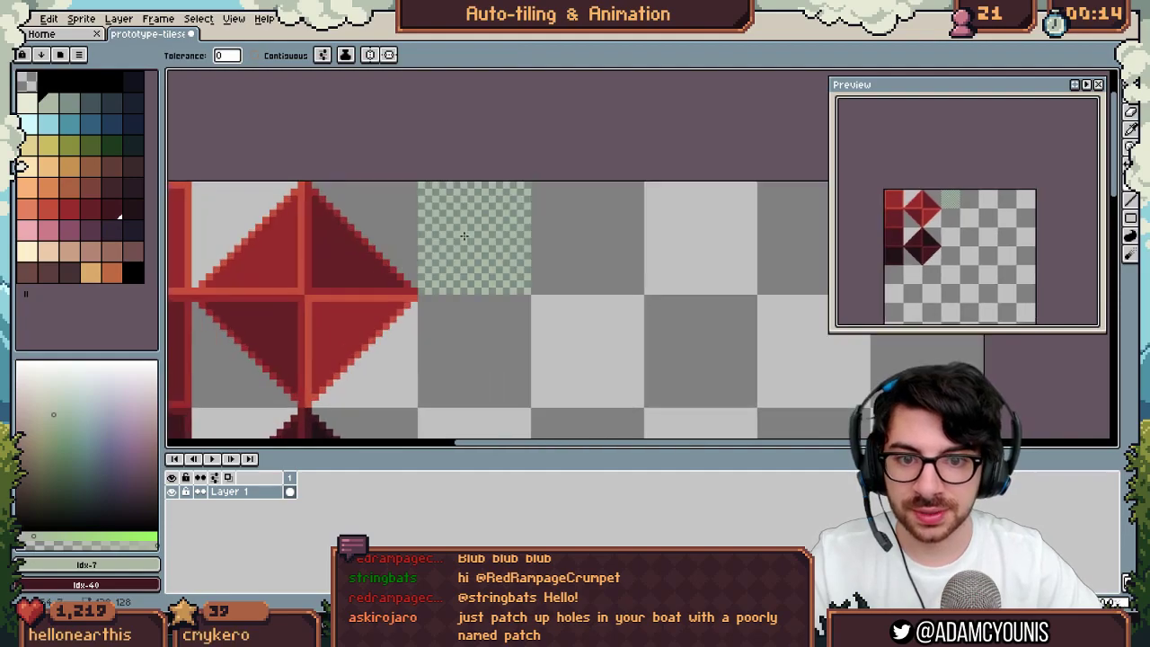
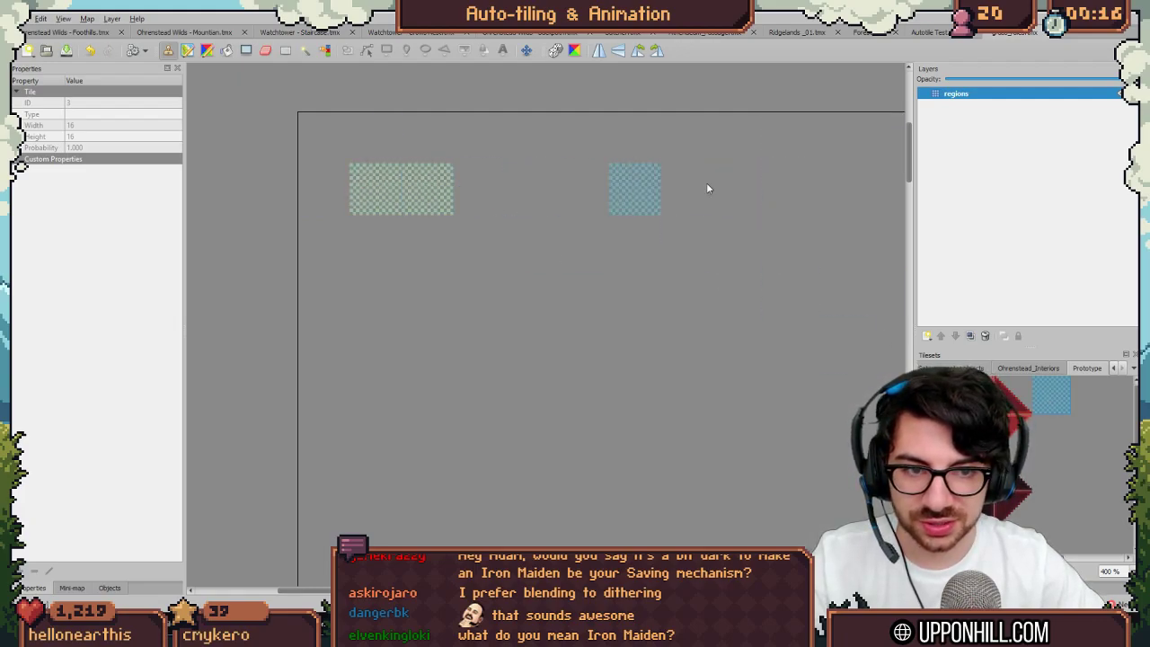
# Step: Add a new tile layer named input_prototype above the regions layer
pyautogui.click(927, 335)
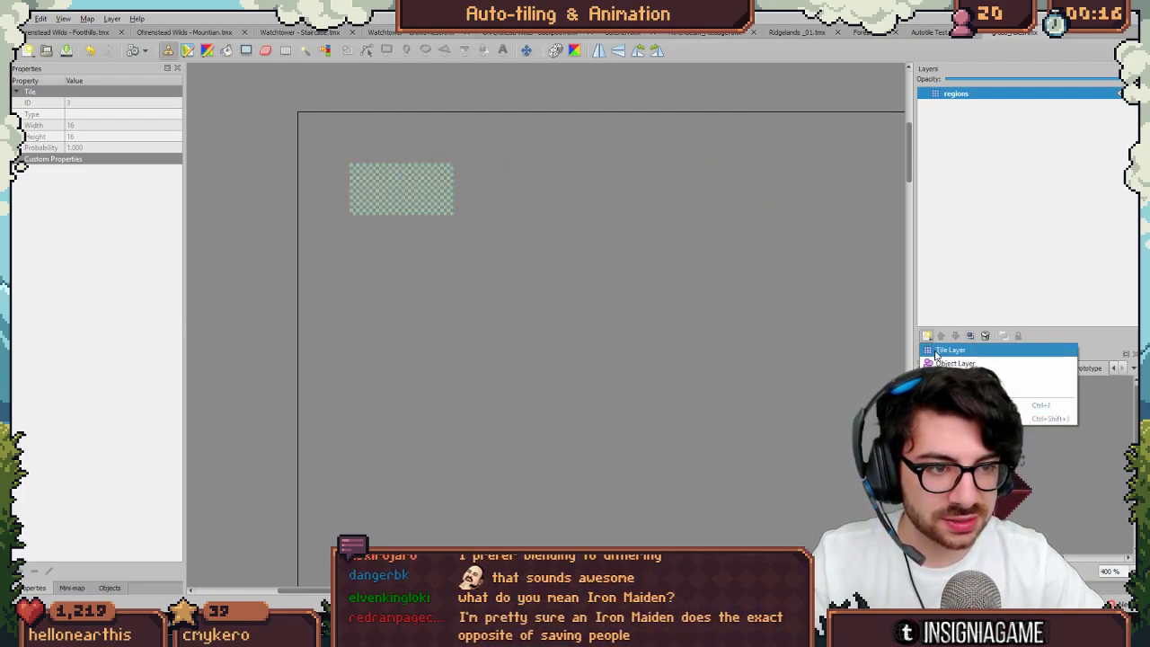
pyautogui.click(935, 350)
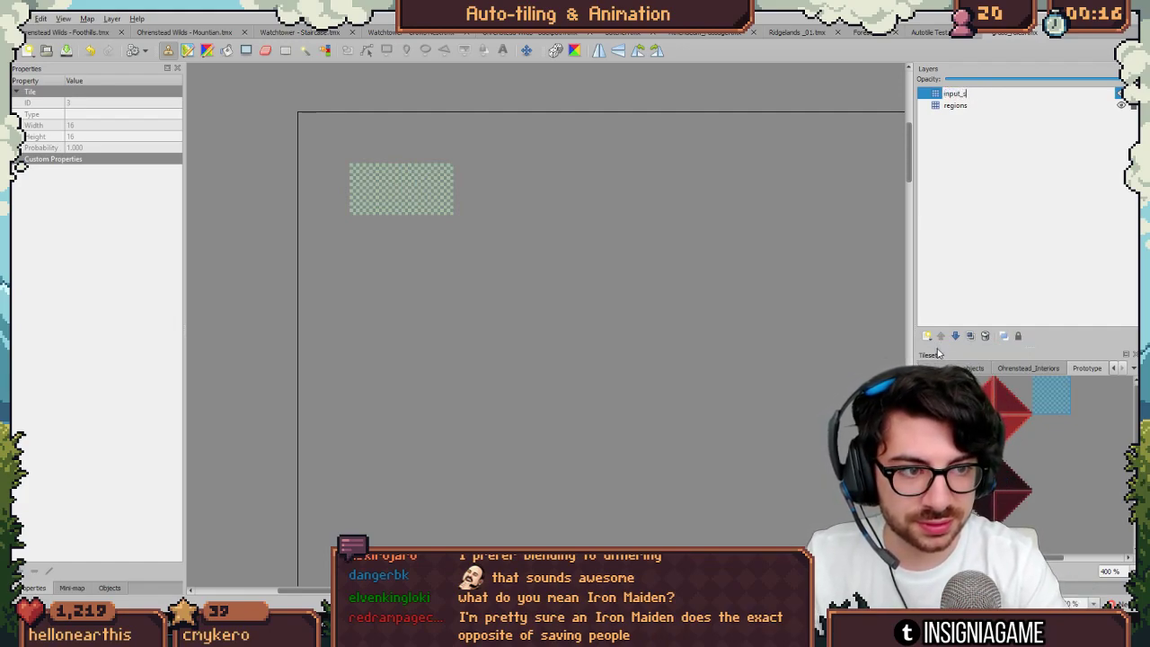
pyautogui.write('input_stu')
pyautogui.press('BackSpace')
pyautogui.press('BackSpace')
pyautogui.press('BackSpace')
pyautogui.write('g')
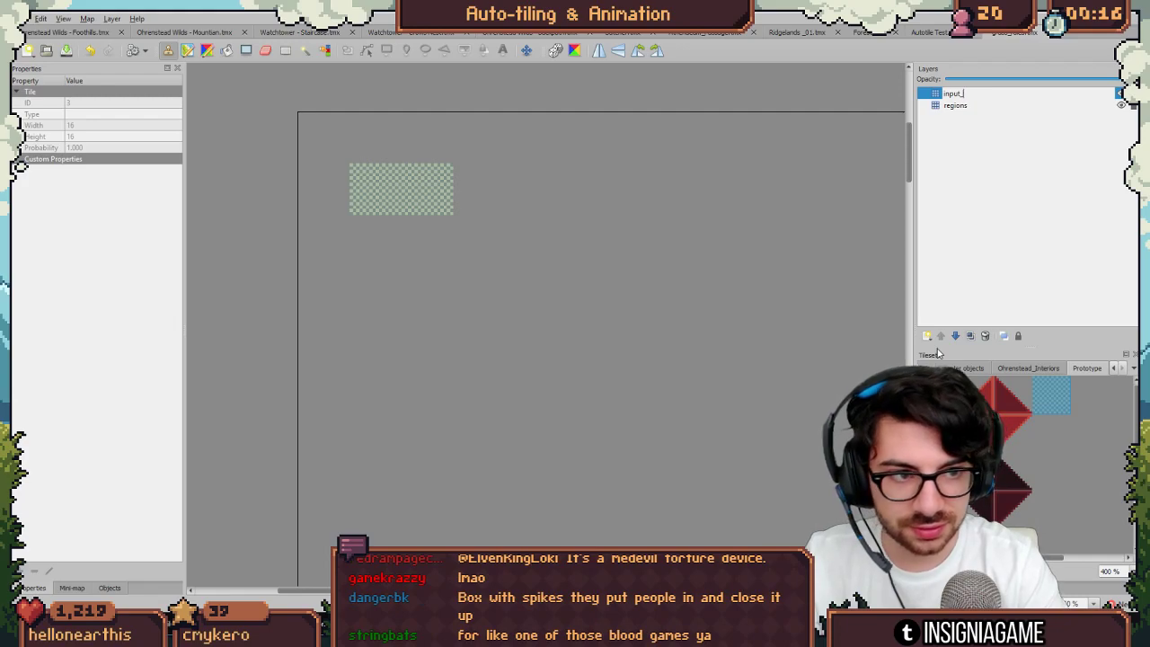
pyautogui.write('prototype')
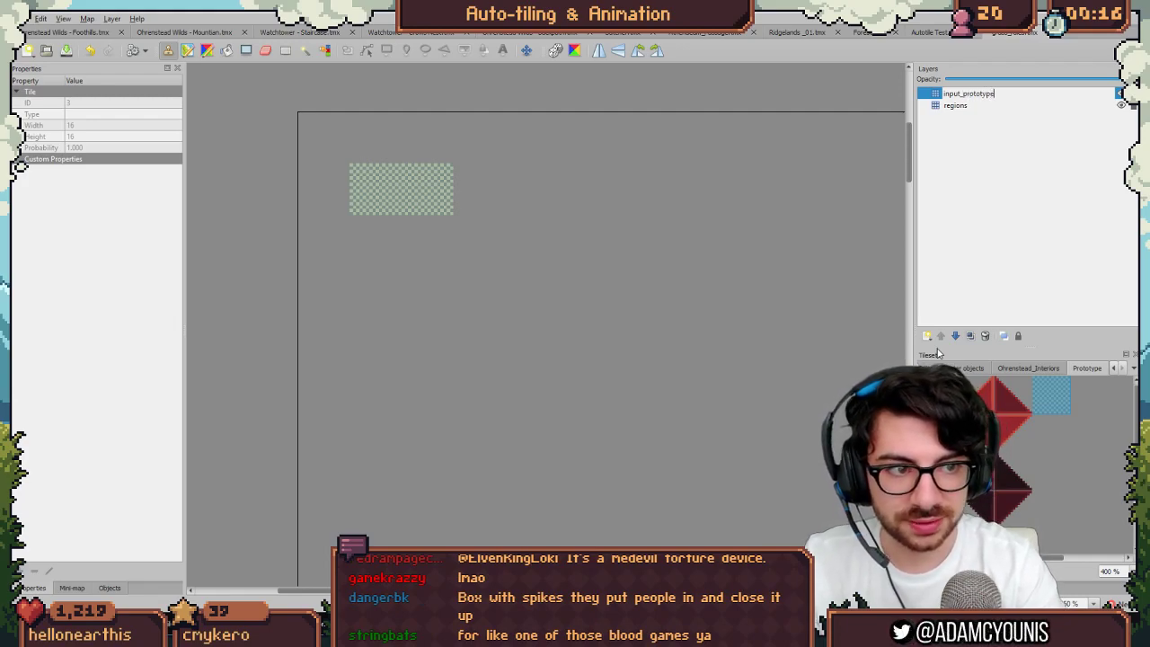
pyautogui.press('Return')
# Step: Add another tile layer named output_grass above input_prototype
pyautogui.click(926, 336)
pyautogui.click(952, 351)
pyautogui.write('output_')
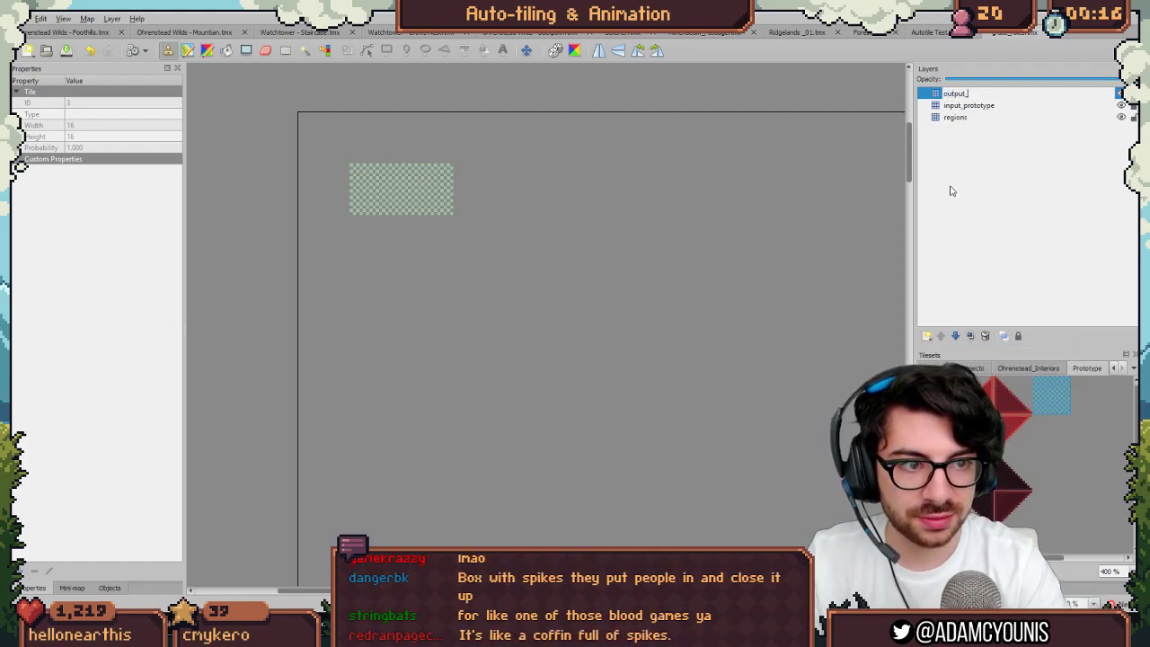
pyautogui.write('grass')
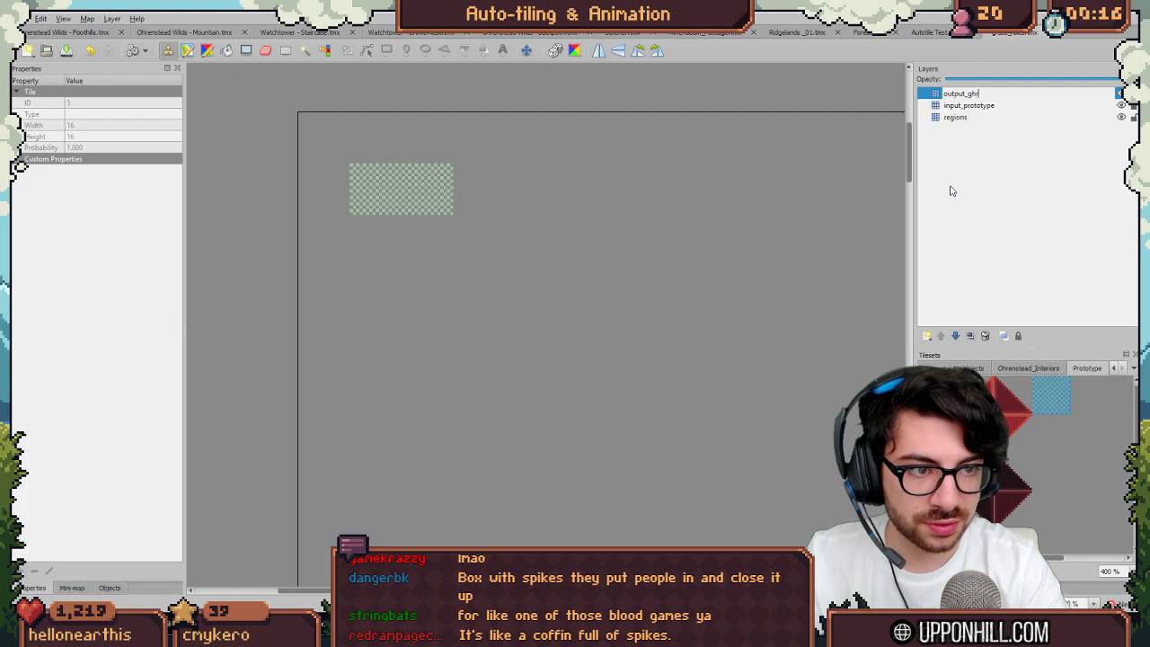
pyautogui.press('Return')
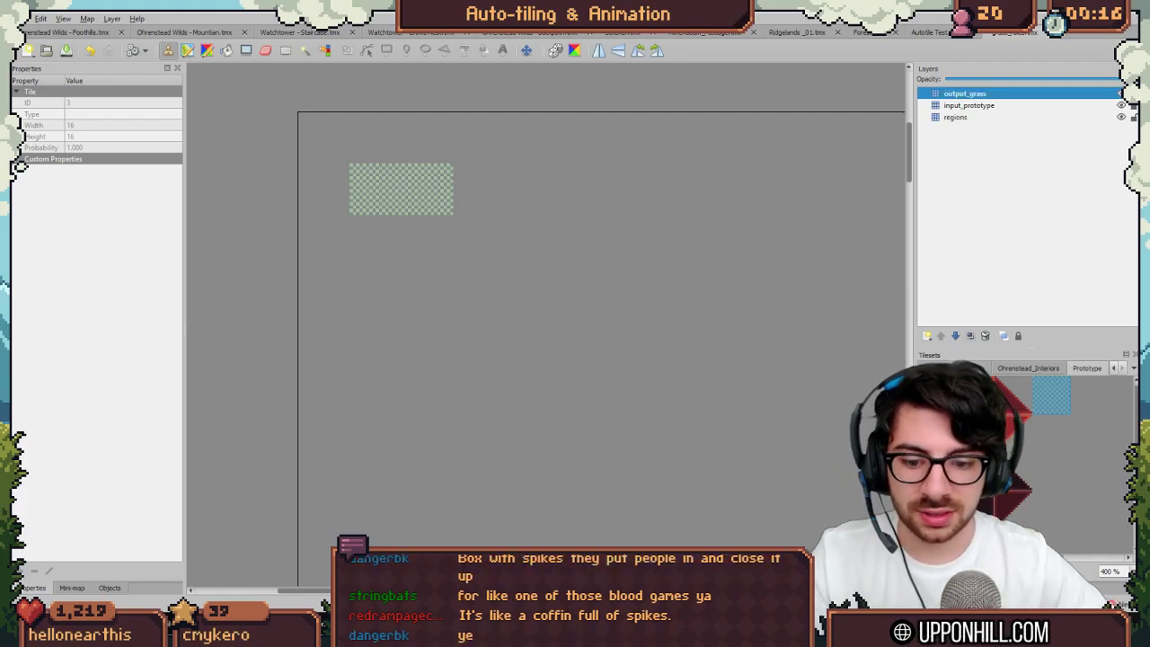
# Step: Switch to the automapping documentation in the browser and read how input layer names refer to working map layers, then return to Tiled
pyautogui.hotkey('alt', 'Tab')
pyautogui.scroll(-5, 422, 324)
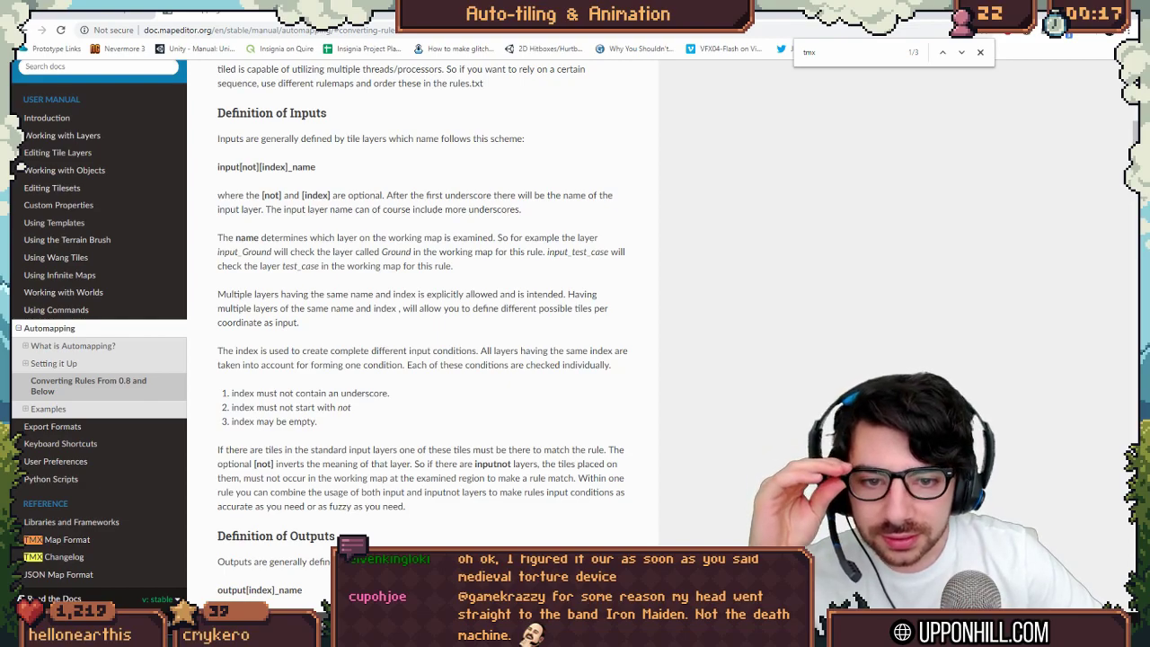
pyautogui.moveTo(262, 238); pyautogui.dragTo(389, 237)
pyautogui.moveTo(471, 238); pyautogui.dragTo(496, 238)
pyautogui.click(496, 238)
pyautogui.hotkey('alt', 'Tab')
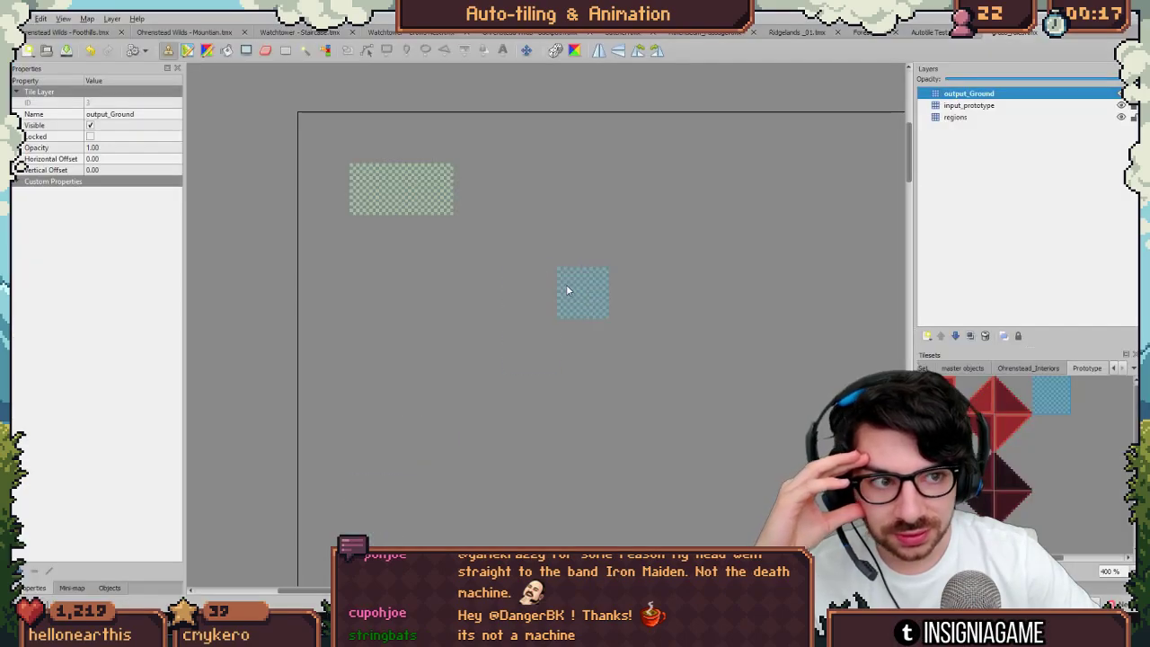
# Step: Rename the input_prototype layer to input_Ground
pyautogui.doubleClick(981, 107)
pyautogui.moveTo(963, 106); pyautogui.dragTo(1040, 109)
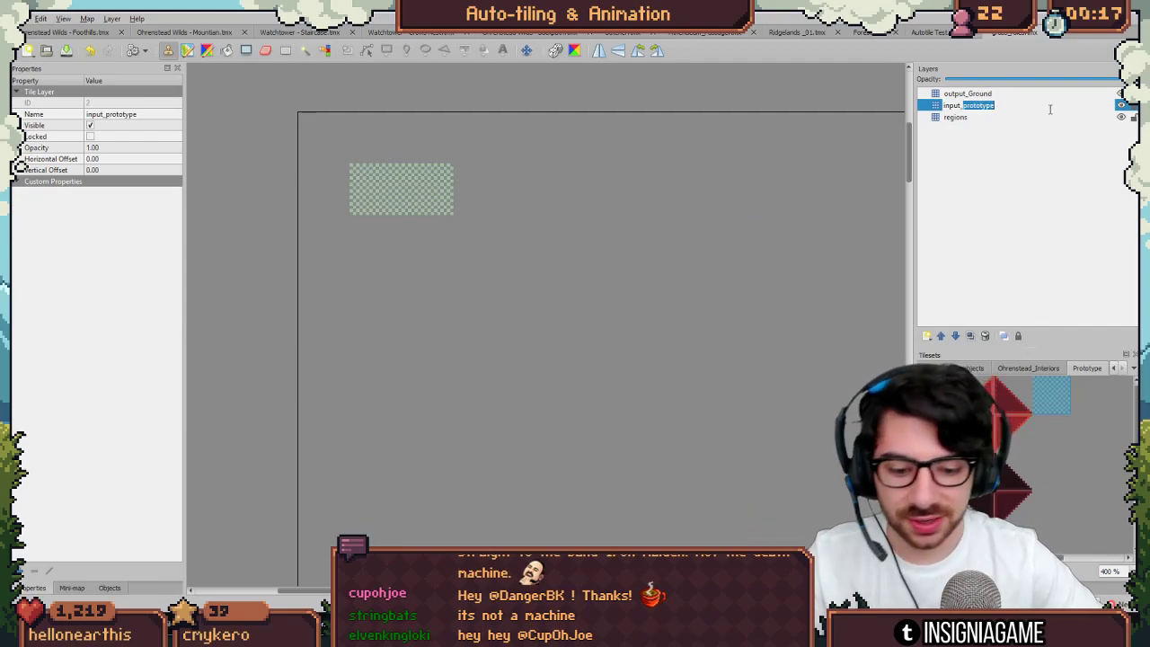
pyautogui.write('Ground')
pyautogui.press('Return')
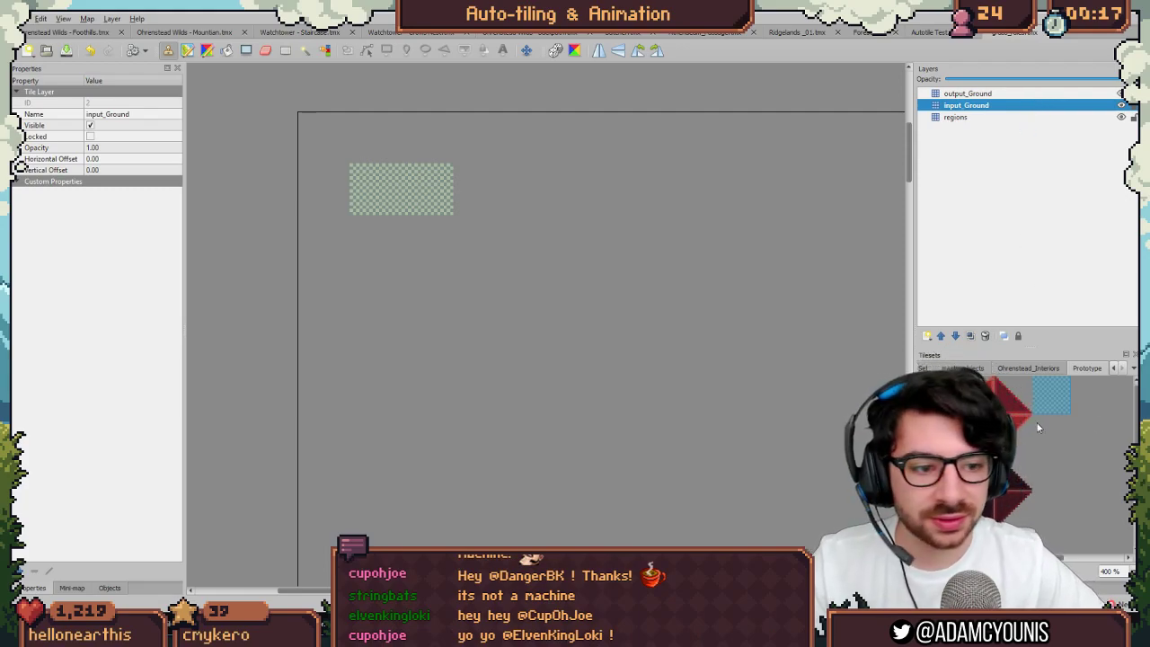
# Step: Check the regions layer by toggling its visibility, and place a solid red prototype tile on input_Ground over the second region cell
pyautogui.click(959, 118)
pyautogui.click(1121, 118)
pyautogui.click(1120, 118)
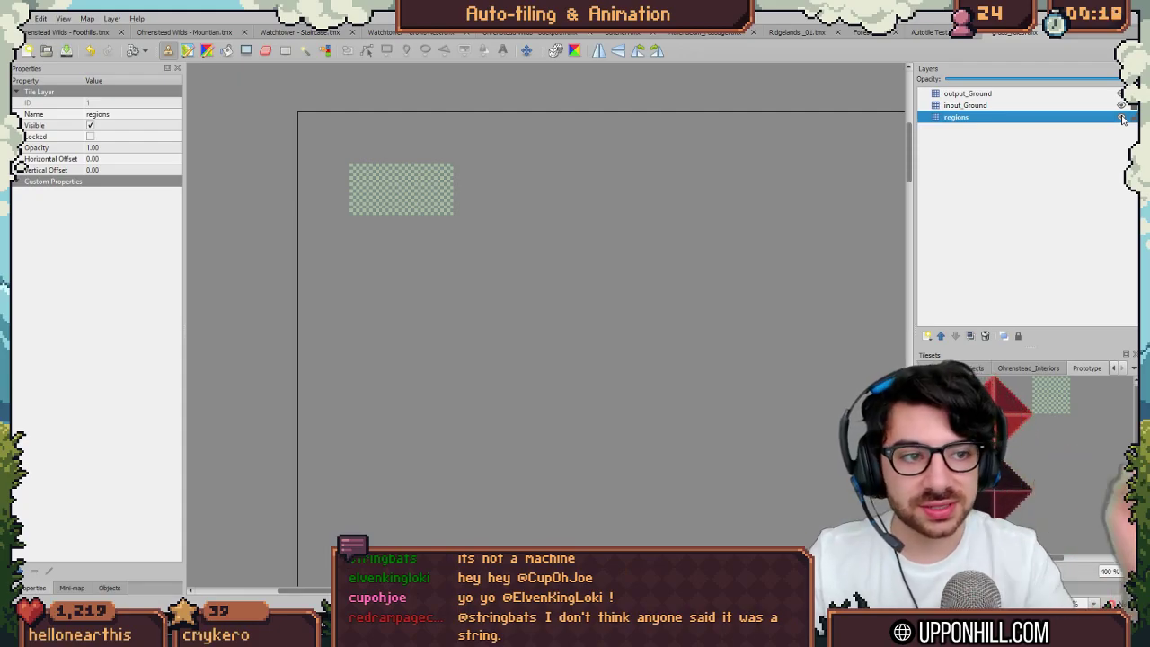
pyautogui.click(387, 188)
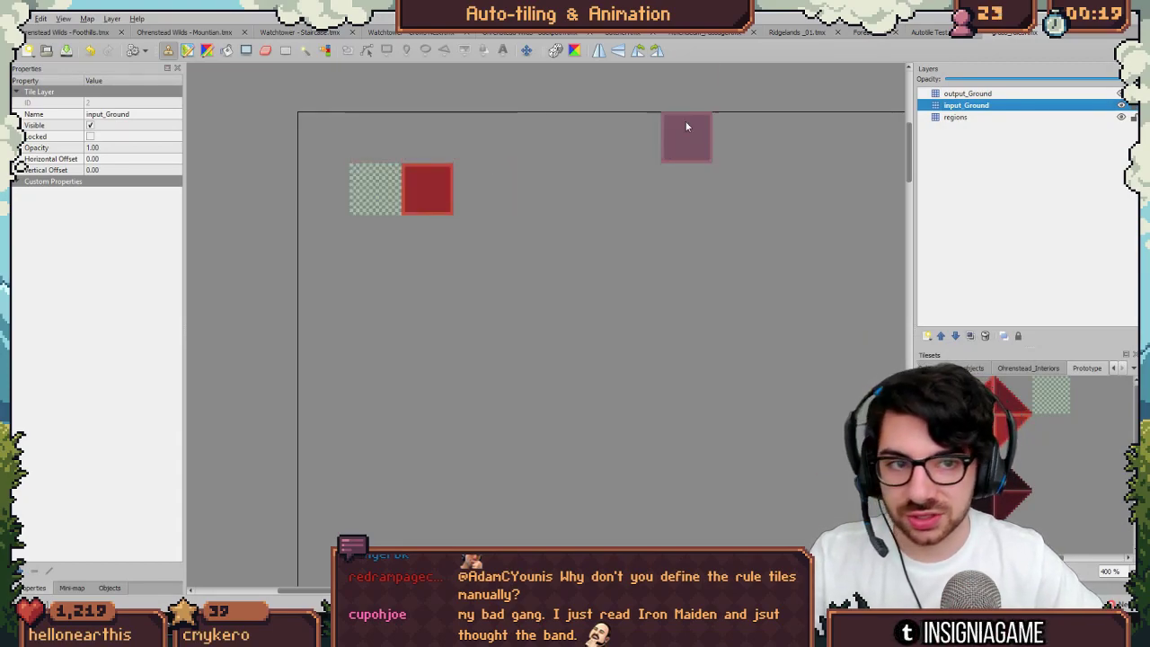
# Step: Examine the left edge of the small solid block in the Autotile Test map, then return to the rule map
pyautogui.click(927, 33)
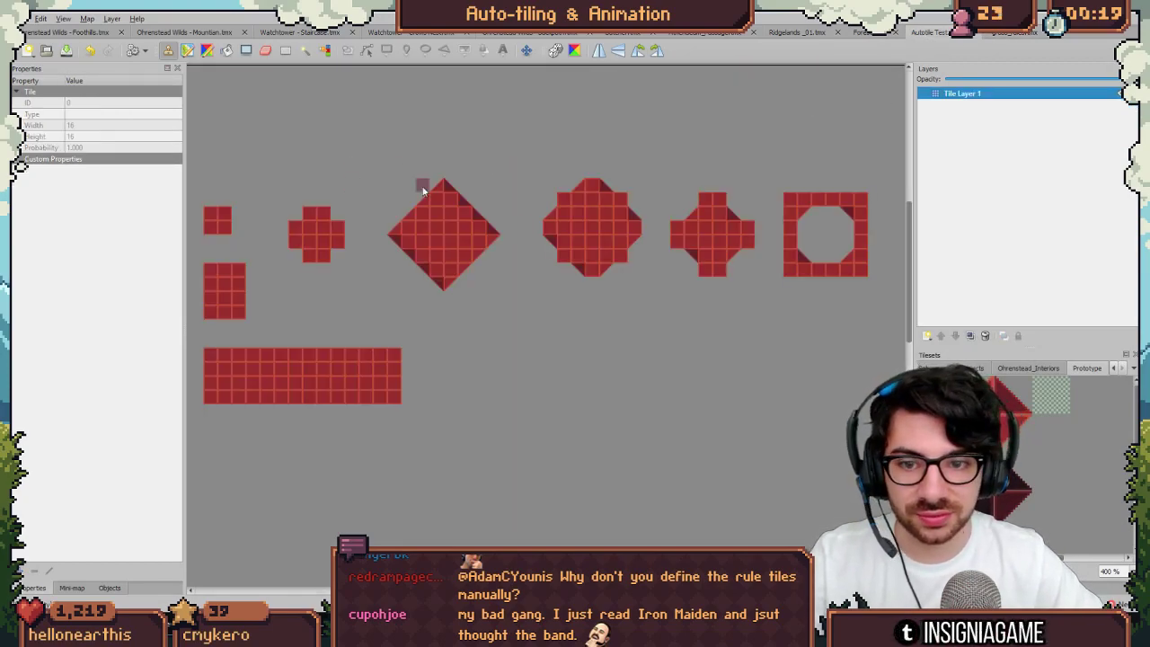
pyautogui.keyDown('ctrl'); pyautogui.scroll(5, 314, 219); pyautogui.keyUp('ctrl')
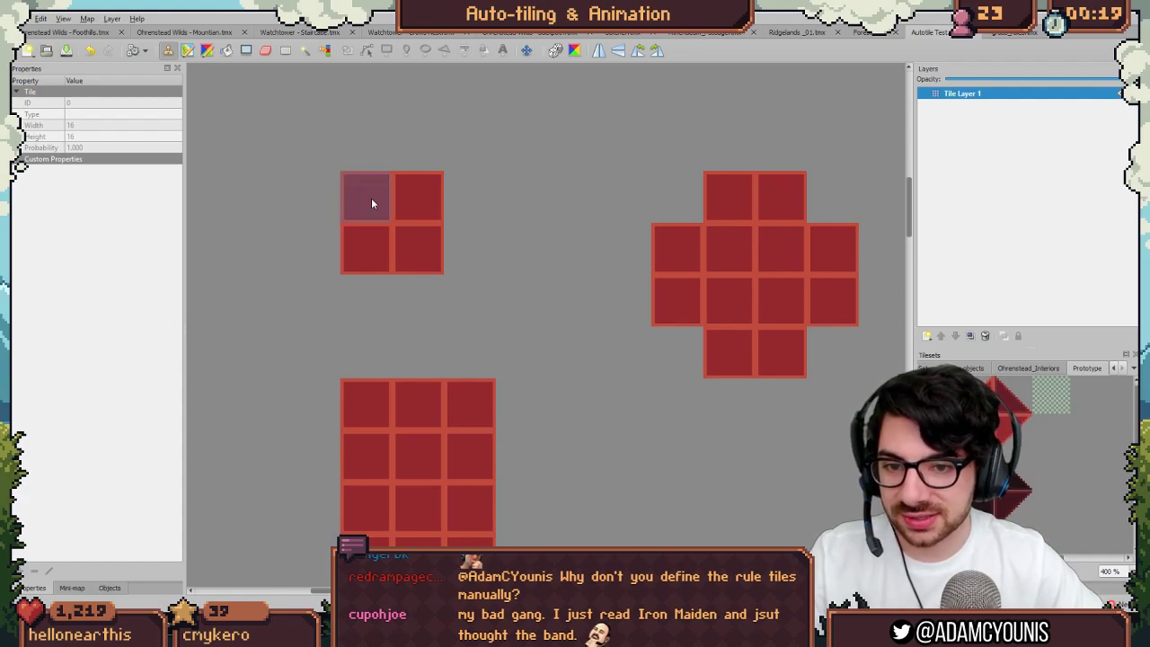
pyautogui.click(1007, 33)
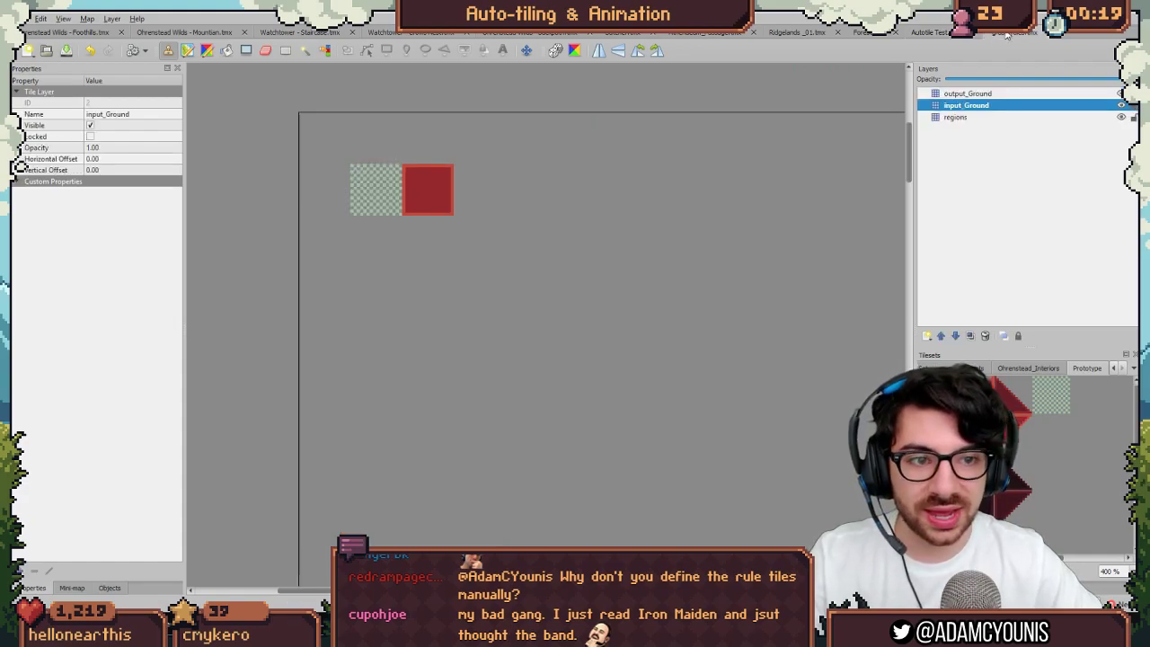
# Step: On the output_Ground layer, place the two-tile left grass edge from the Forest tileset over the rule's two region cells
pyautogui.click(959, 95)
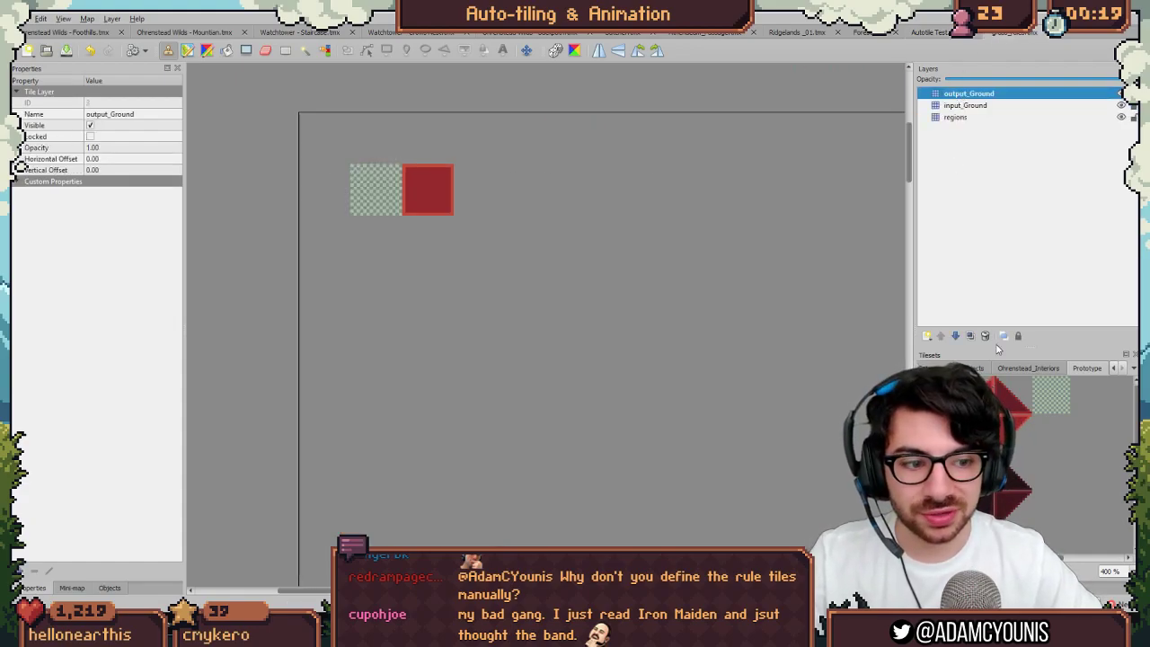
pyautogui.scroll(6, 999, 371)
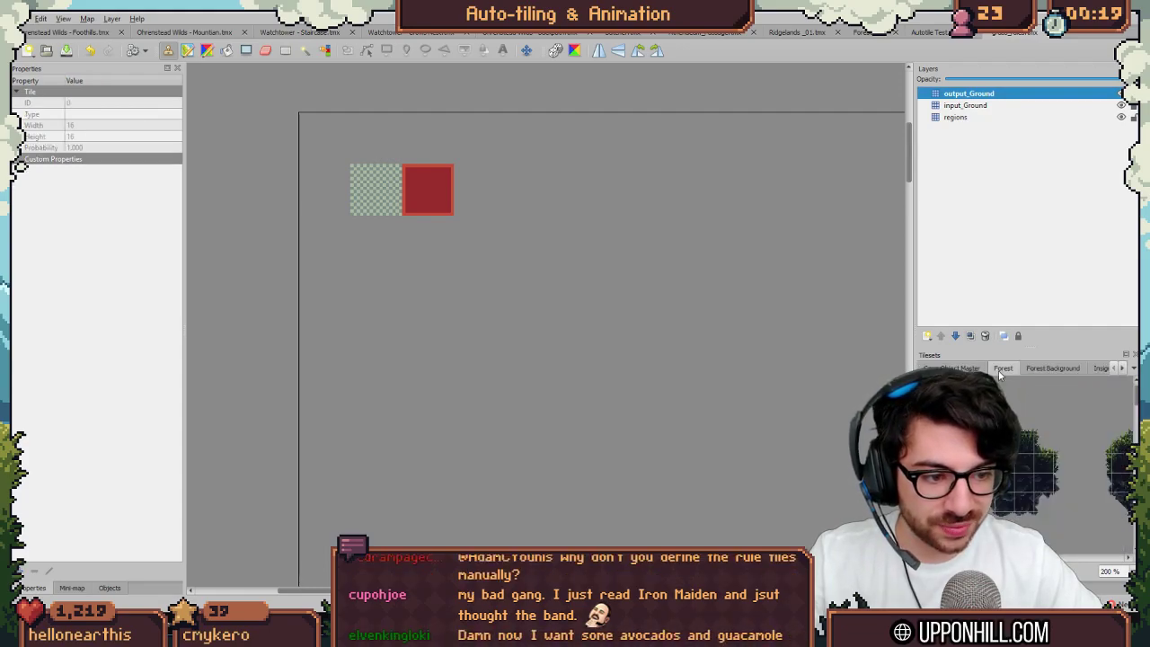
pyautogui.scroll(-5, 1034, 458)
pyautogui.moveTo(999, 454); pyautogui.dragTo(1019, 454)
pyautogui.click(411, 197)
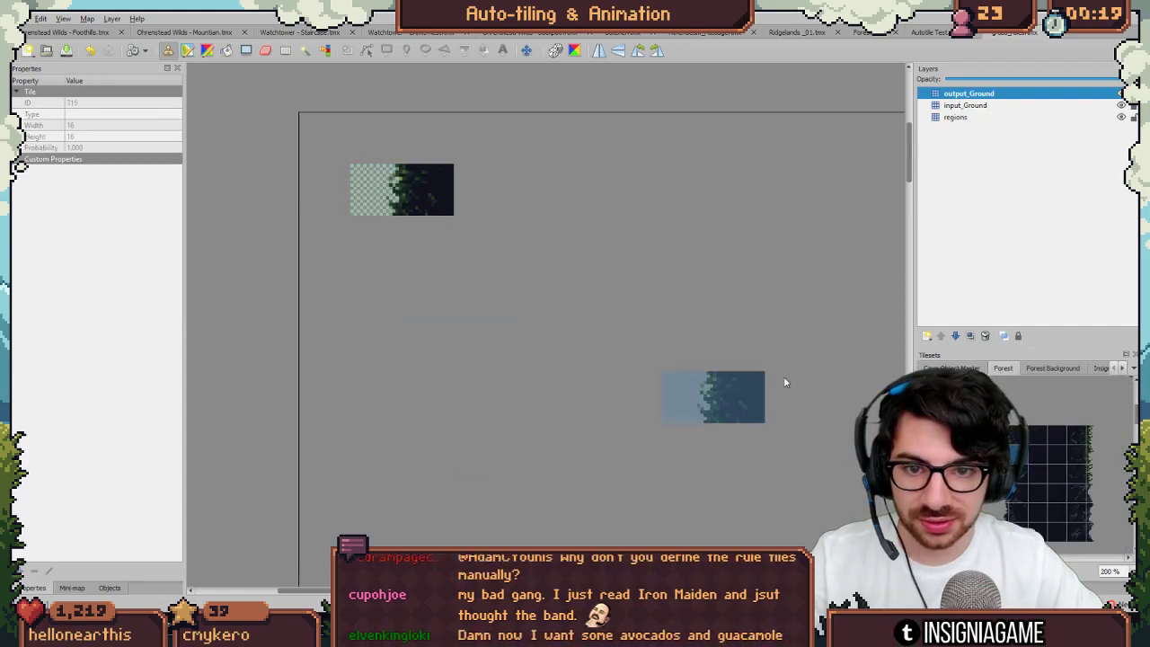
# Step: Compare the rule's input and output tiles by repeatedly toggling the output_Ground layer's visibility
pyautogui.click(1120, 95)
pyautogui.click(1120, 94)
pyautogui.click(1120, 94)
pyautogui.click(1120, 95)
pyautogui.click(1121, 96)
pyautogui.click(1121, 95)
pyautogui.click(1121, 95)
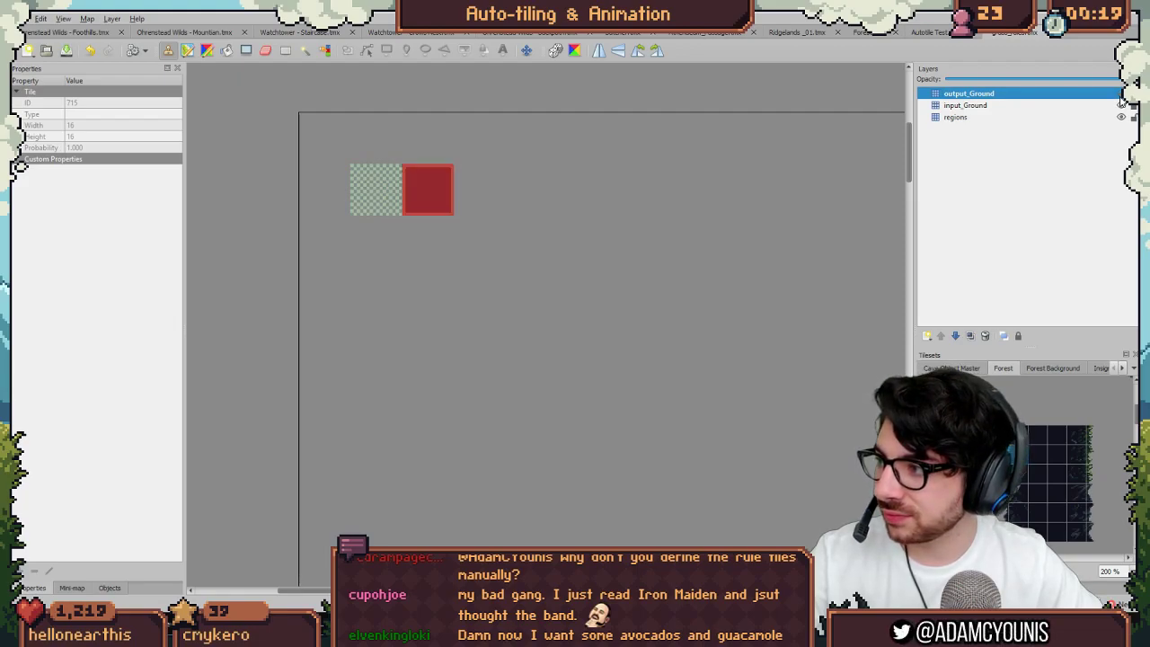
pyautogui.click(1121, 95)
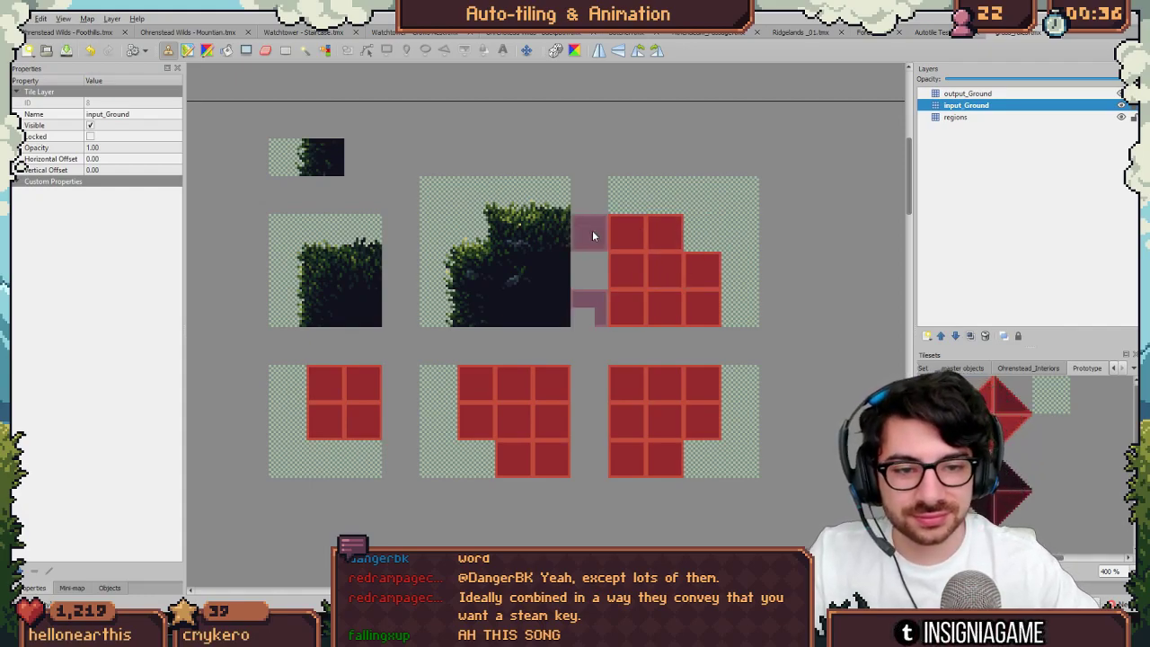
# Step: Paint a 3 by 3 block of region tiles on the regions layer below the vertical grass edge rule, then undo the last painted part
pyautogui.moveTo(569, 374); pyautogui.dragTo(604, 332, button='middle')
pyautogui.moveTo(694, 320); pyautogui.dragTo(604, 329, button='middle')
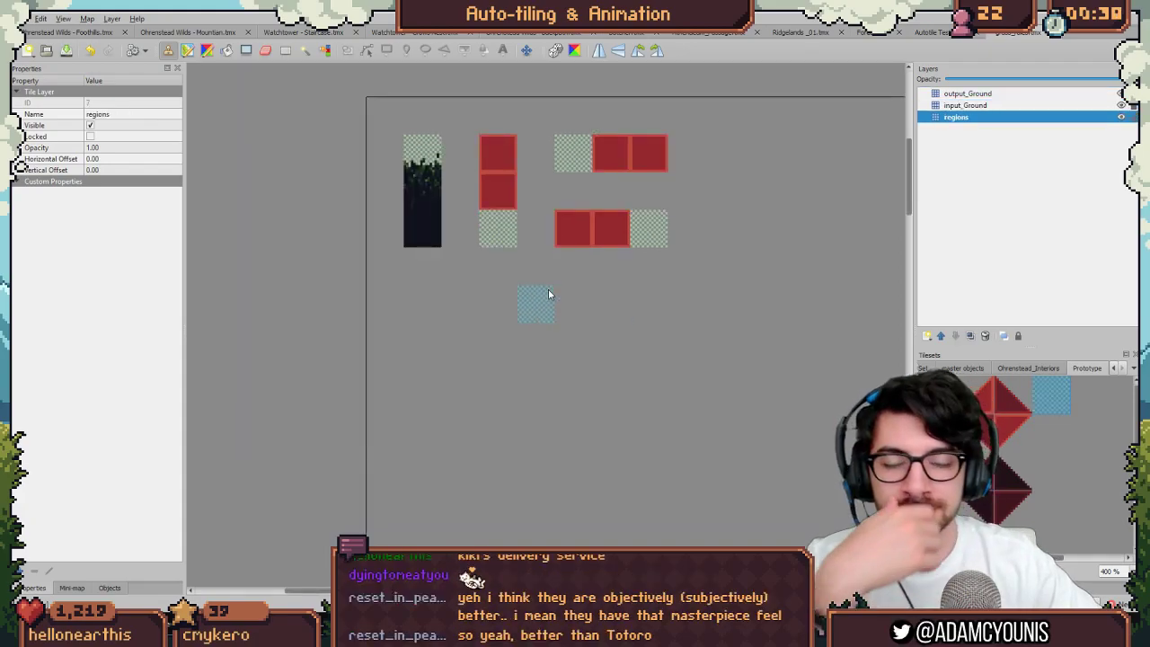
pyautogui.moveTo(434, 331)
pyautogui.mouseDown()
pyautogui.moveTo(426, 380)
pyautogui.moveTo(470, 347)
pyautogui.moveTo(501, 407)
pyautogui.mouseUp()
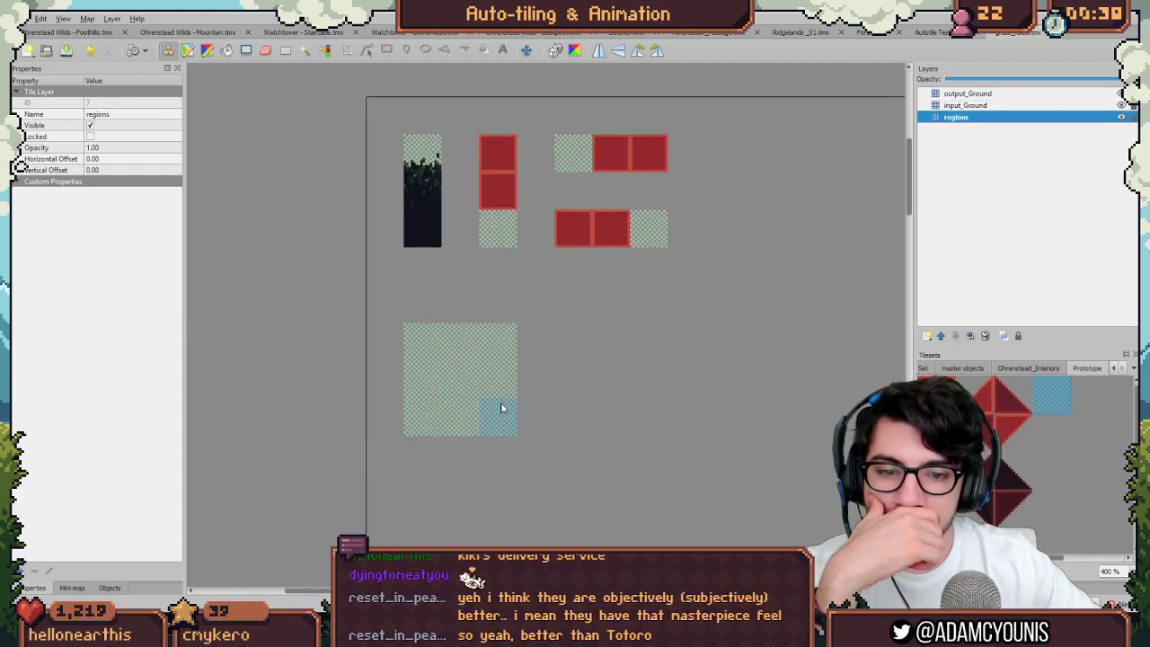
pyautogui.hotkey('ctrl', 'z')
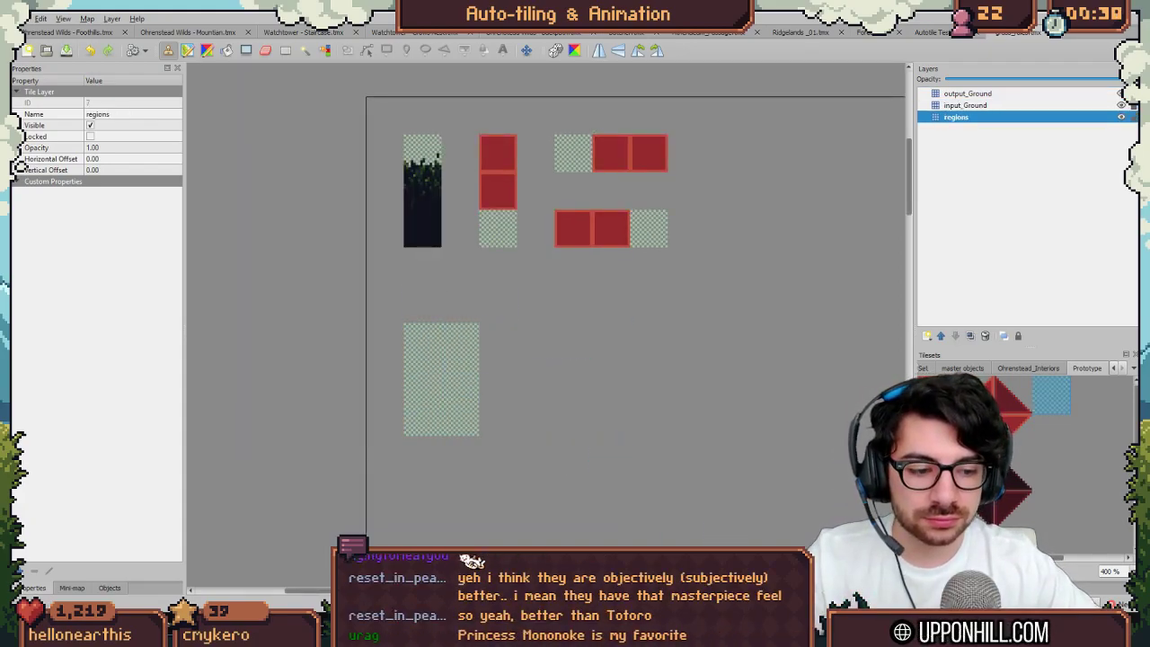
# Step: Switch to Aseprite and examine the grassy foreground block shapes in the Forest Tileset sprite
pyautogui.hotkey('alt', 'Tab')
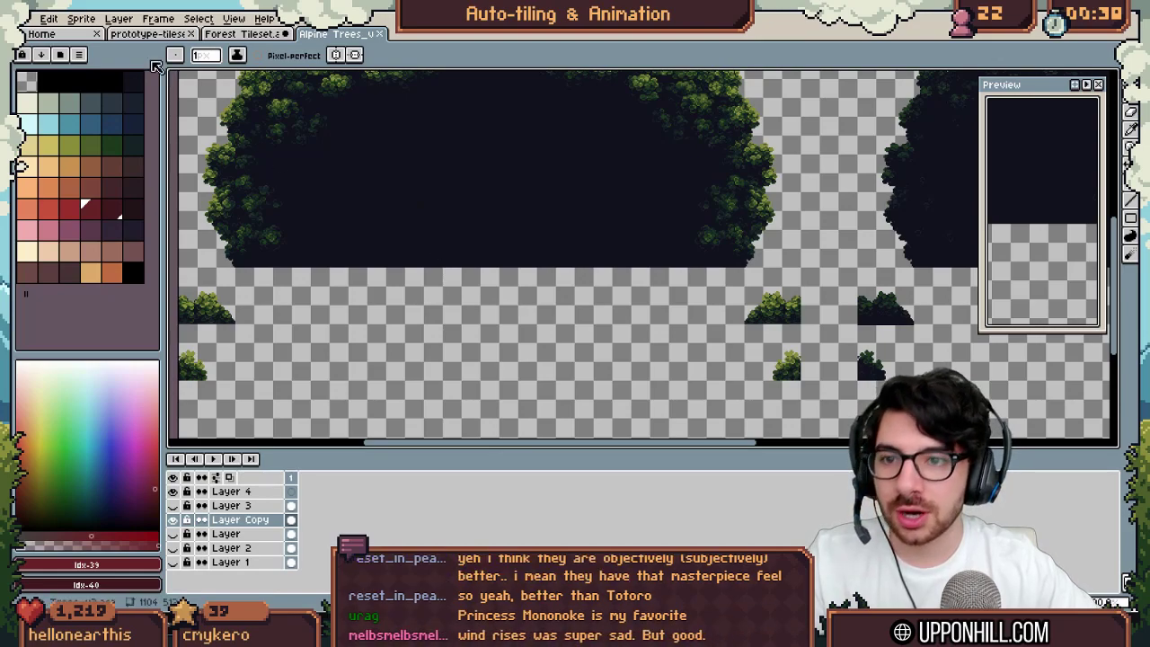
pyautogui.click(239, 38)
pyautogui.moveTo(333, 190); pyautogui.dragTo(396, 189, button='middle')
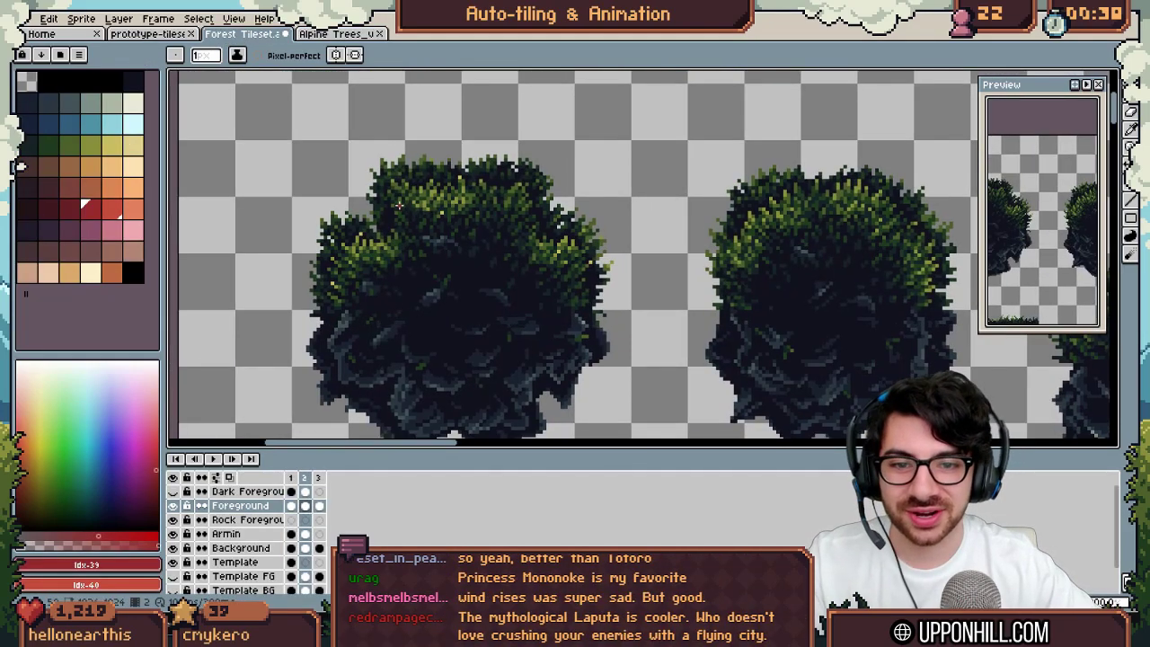
pyautogui.scroll(-2, 396, 189)
pyautogui.moveTo(581, 221); pyautogui.dragTo(434, 217, button='middle')
pyautogui.scroll(1, 392, 205)
# Step: Switch back to Tiled and examine the corner rules in the rule map
pyautogui.hotkey('alt', 'Tab')
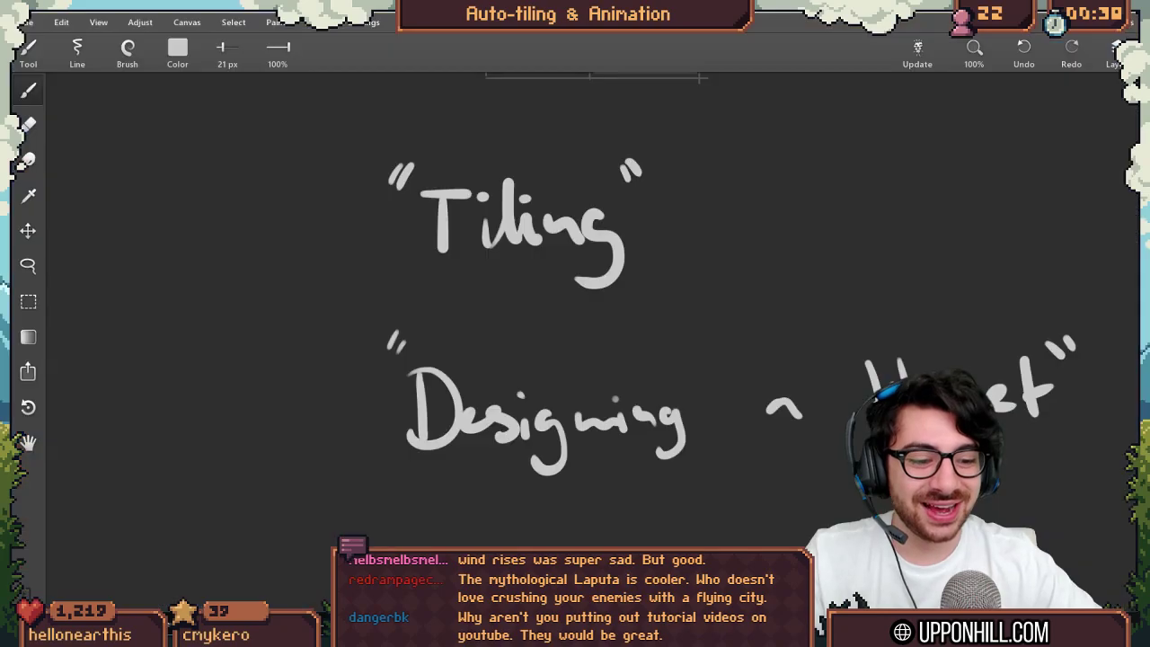
pyautogui.hotkey('alt', 'Tab')
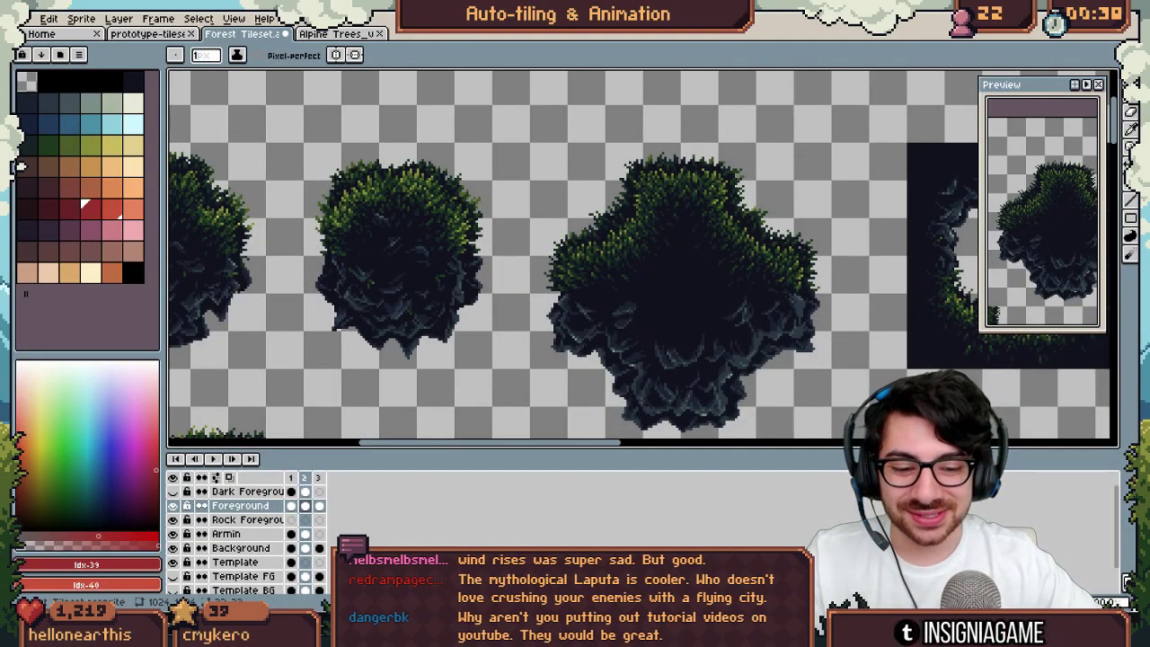
pyautogui.hotkey('alt', 'Tab')
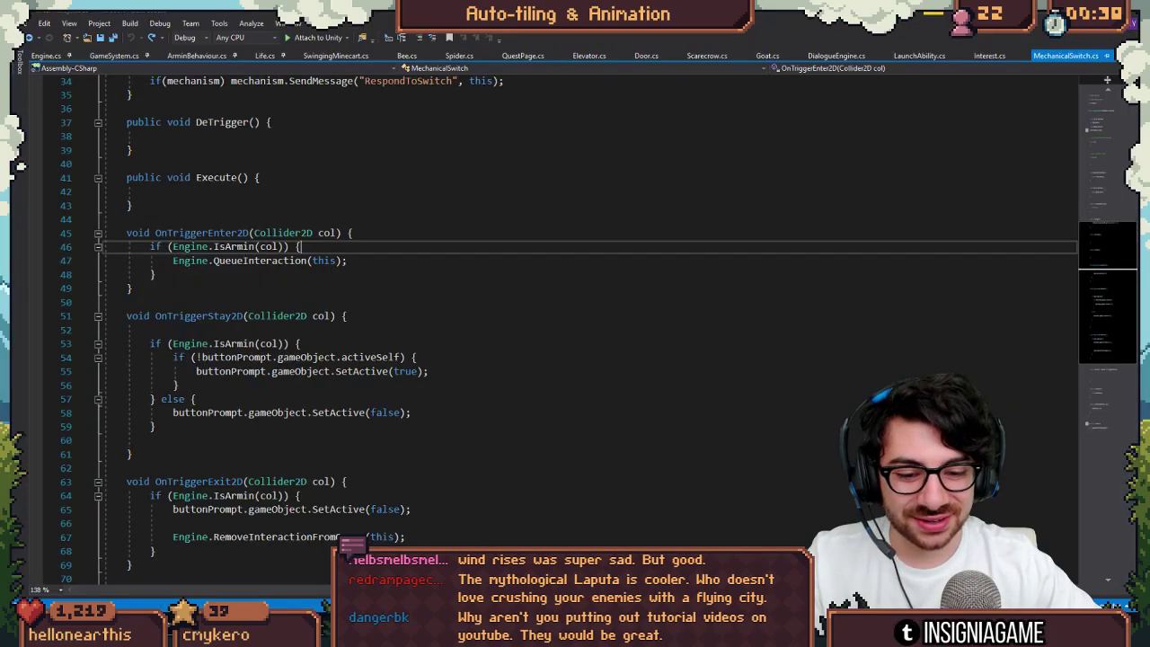
pyautogui.hotkey('alt', 'Tab')
pyautogui.moveTo(570, 340); pyautogui.dragTo(347, 337, button='middle')
pyautogui.moveTo(640, 347); pyautogui.dragTo(325, 329, button='middle')
pyautogui.keyDown('shift'); pyautogui.hscroll(3, 325, 335); pyautogui.keyUp('shift')
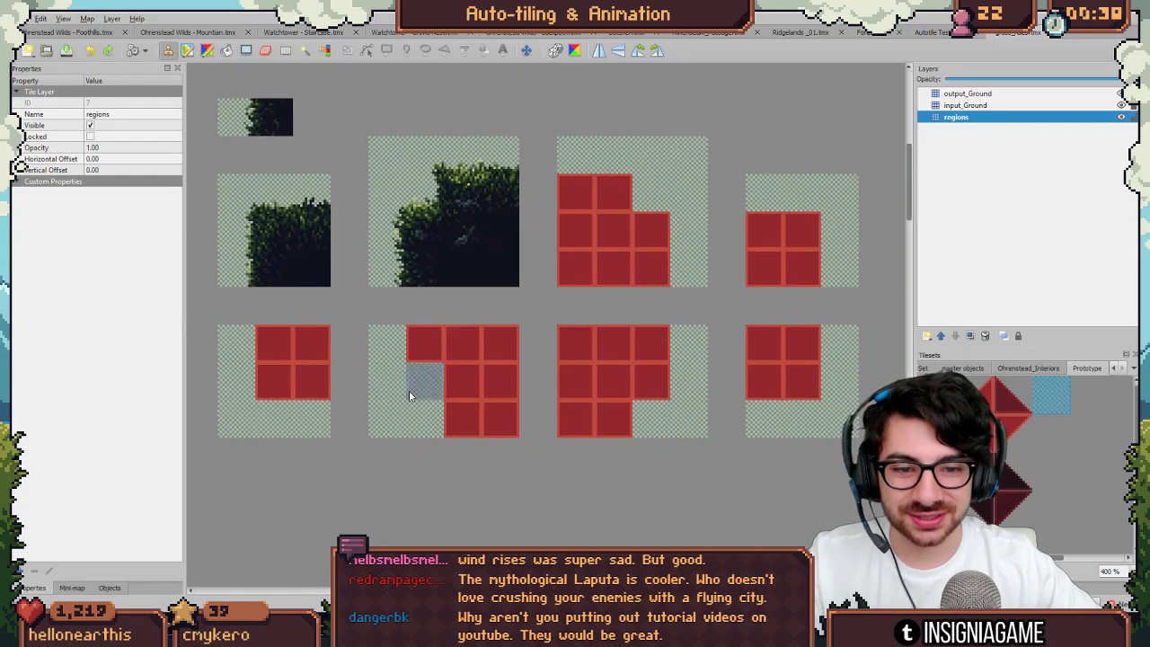
pyautogui.scroll(-2, 395, 377)
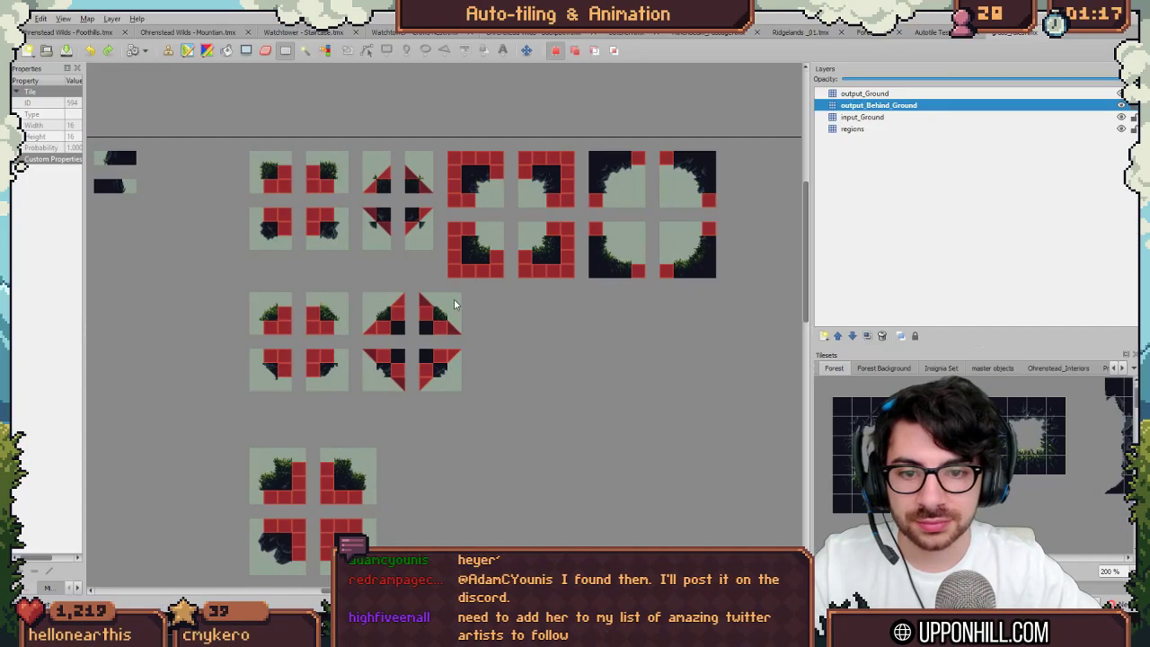
# Step: Compare the grass_rules rule map with the Autotile Test map, and open the folder containing the Autotile Test file
pyautogui.moveTo(454, 302); pyautogui.dragTo(537, 296, button='middle')
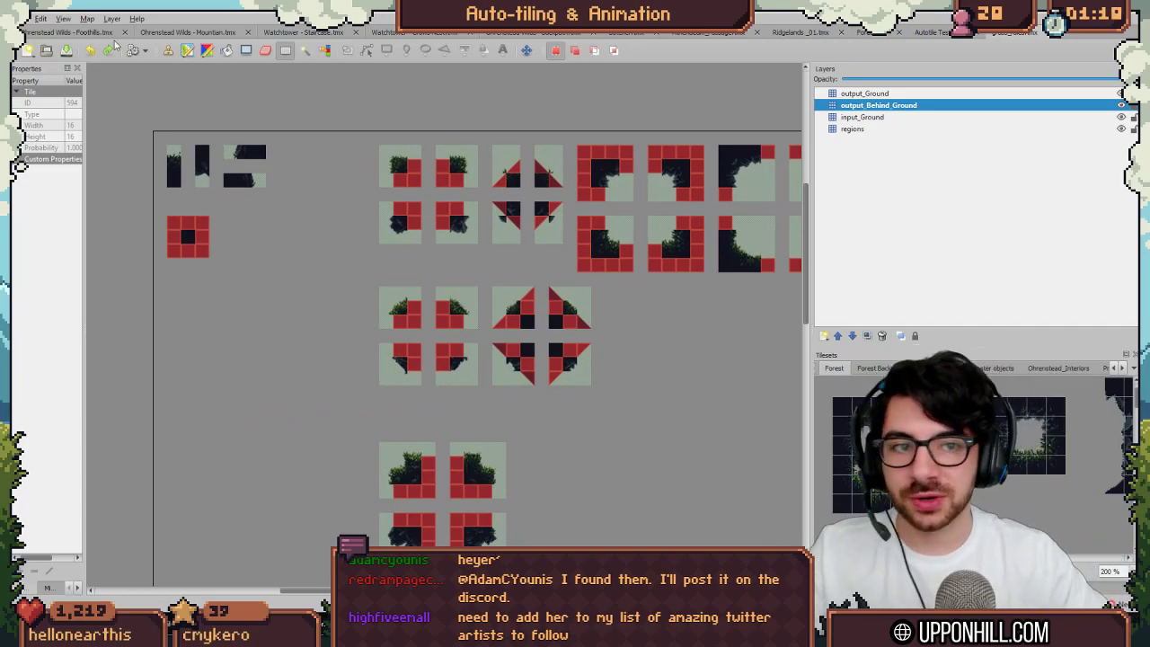
pyautogui.click(940, 34)
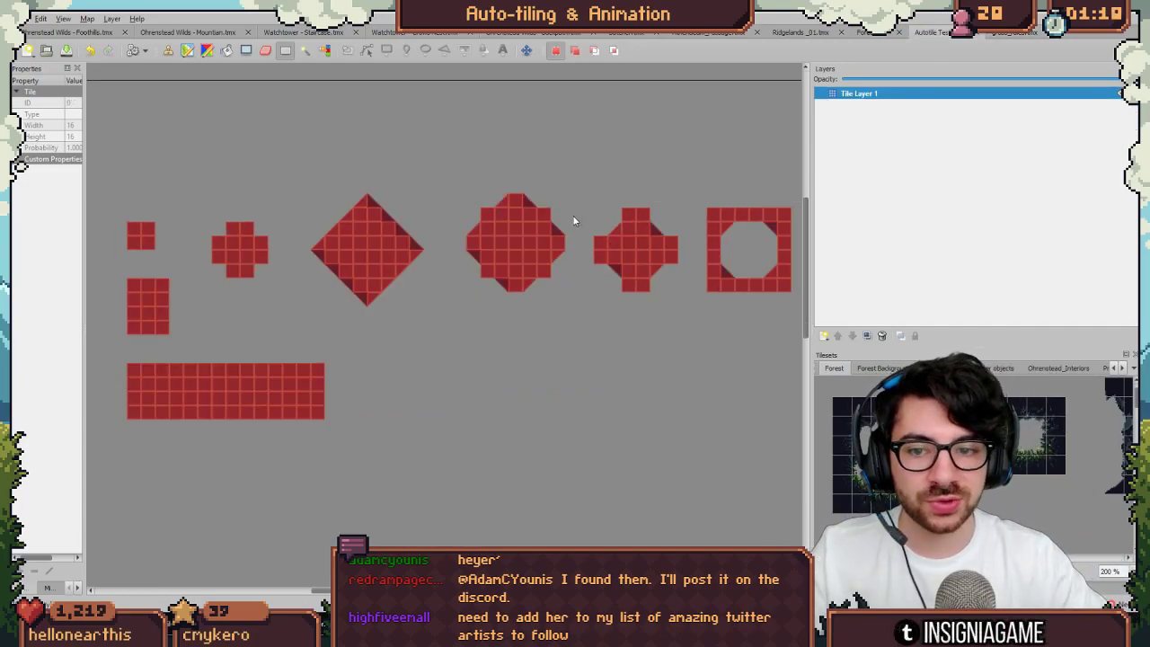
pyautogui.click(1017, 33)
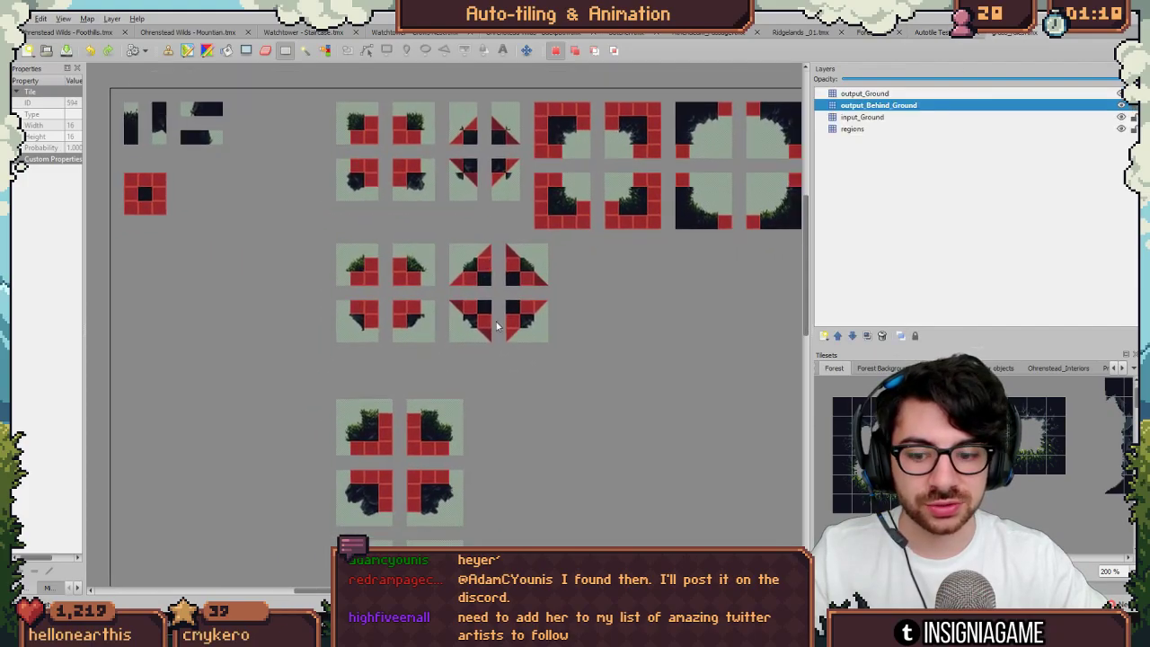
pyautogui.click(942, 33)
pyautogui.rightClick(941, 33)
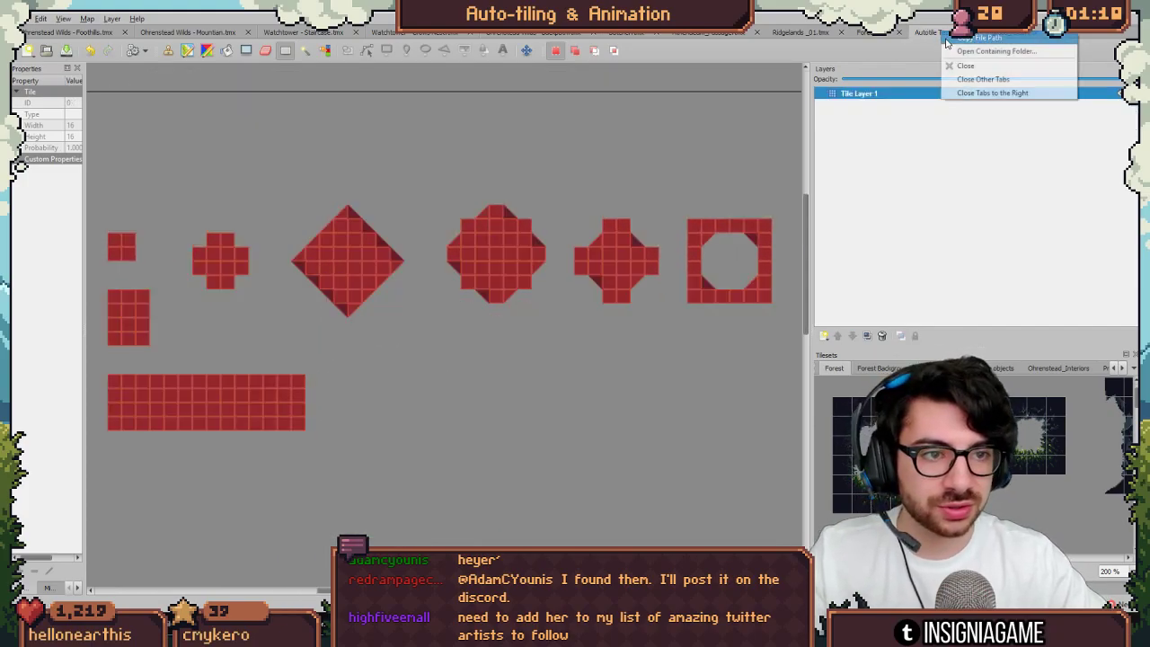
pyautogui.click(958, 48)
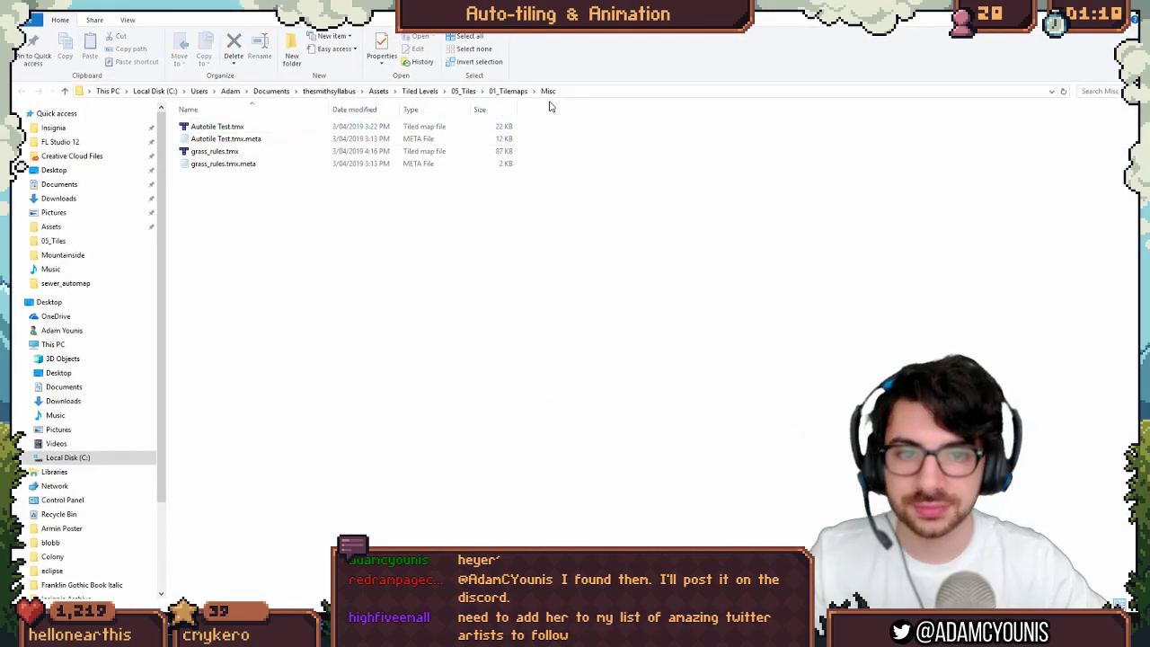
# Step: Create a text document named rules.txt in the Misc folder, checking the required file name in the Tiled automapping documentation
pyautogui.rightClick(258, 245)
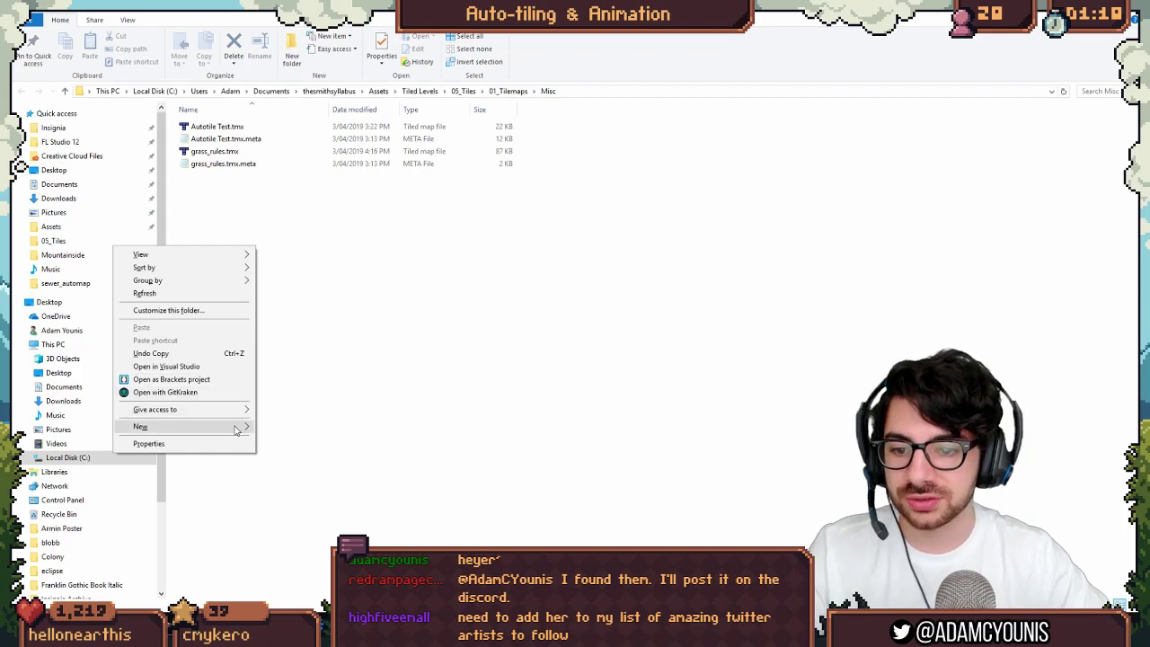
pyautogui.moveTo(244, 429)
pyautogui.click(303, 509)
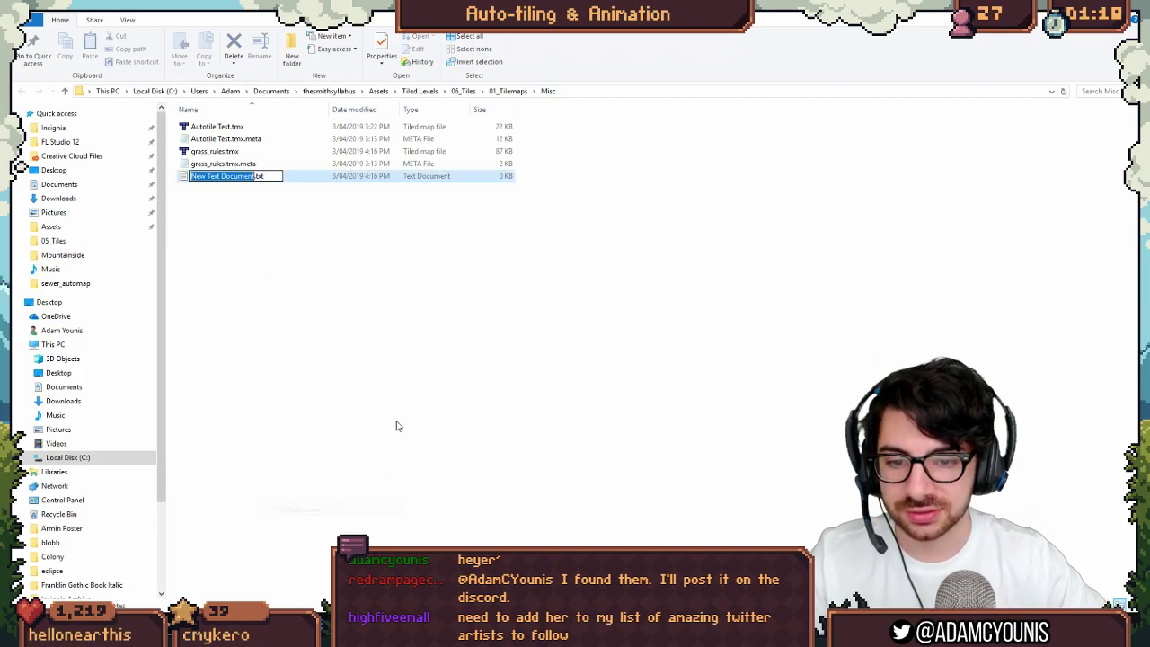
pyautogui.write('t')
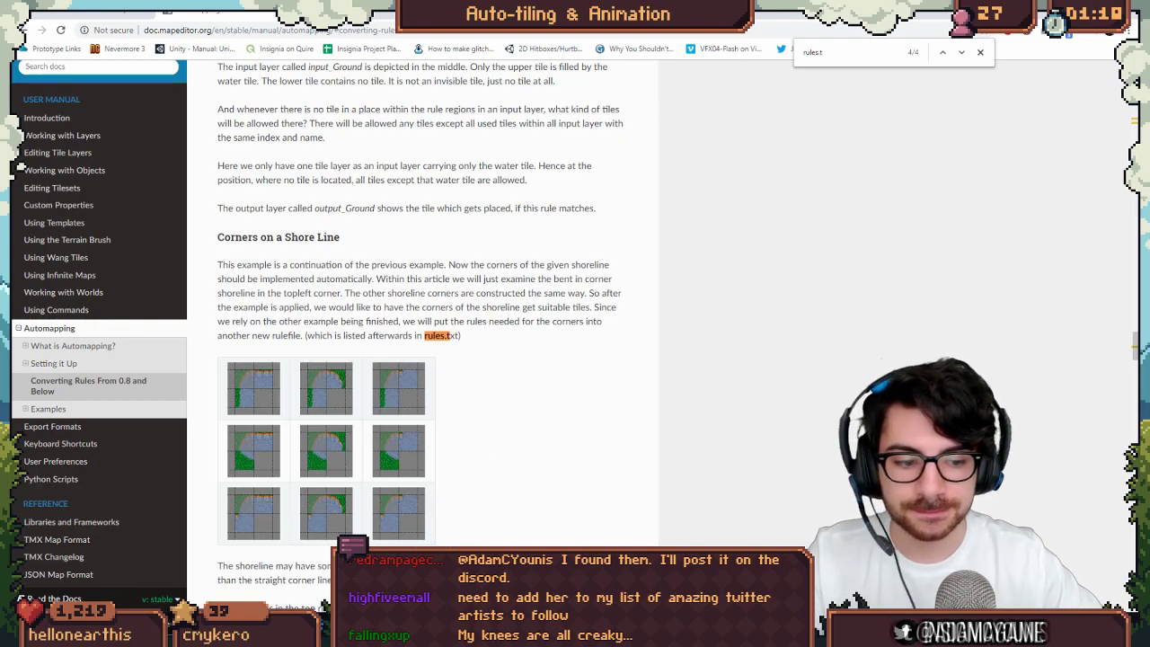
pyautogui.hotkey('alt', 'Tab')
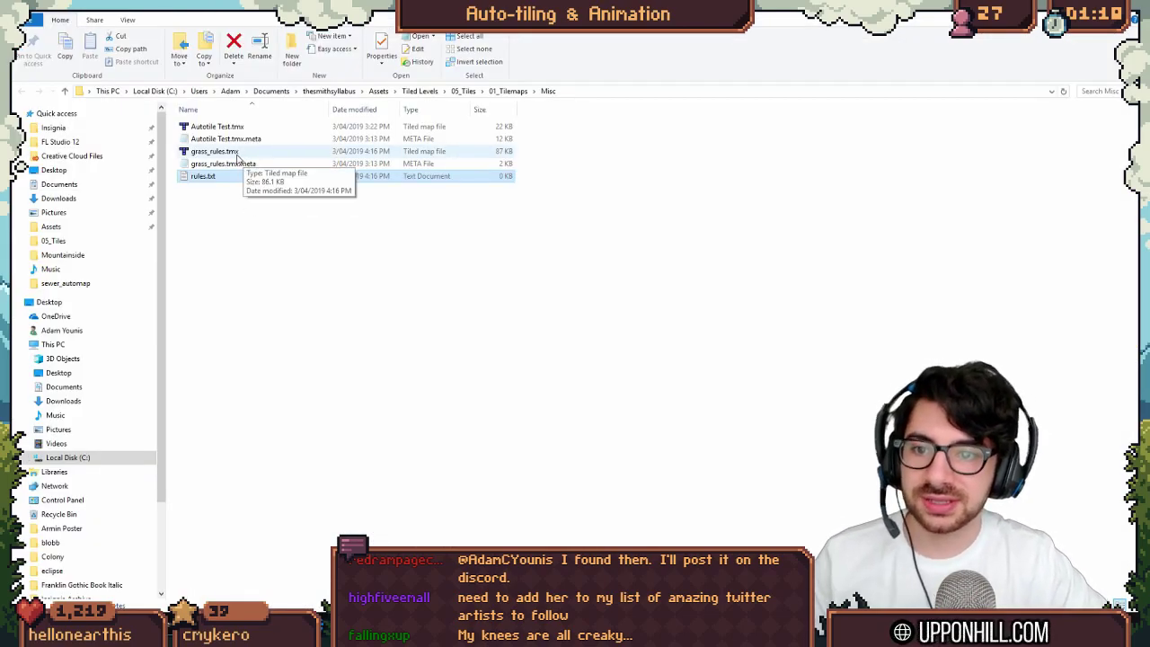
# Step: Open rules.txt in Notepad, enter the rule map's file name grass_rules.tmx and save the file
pyautogui.click(225, 153)
pyautogui.click(224, 153)
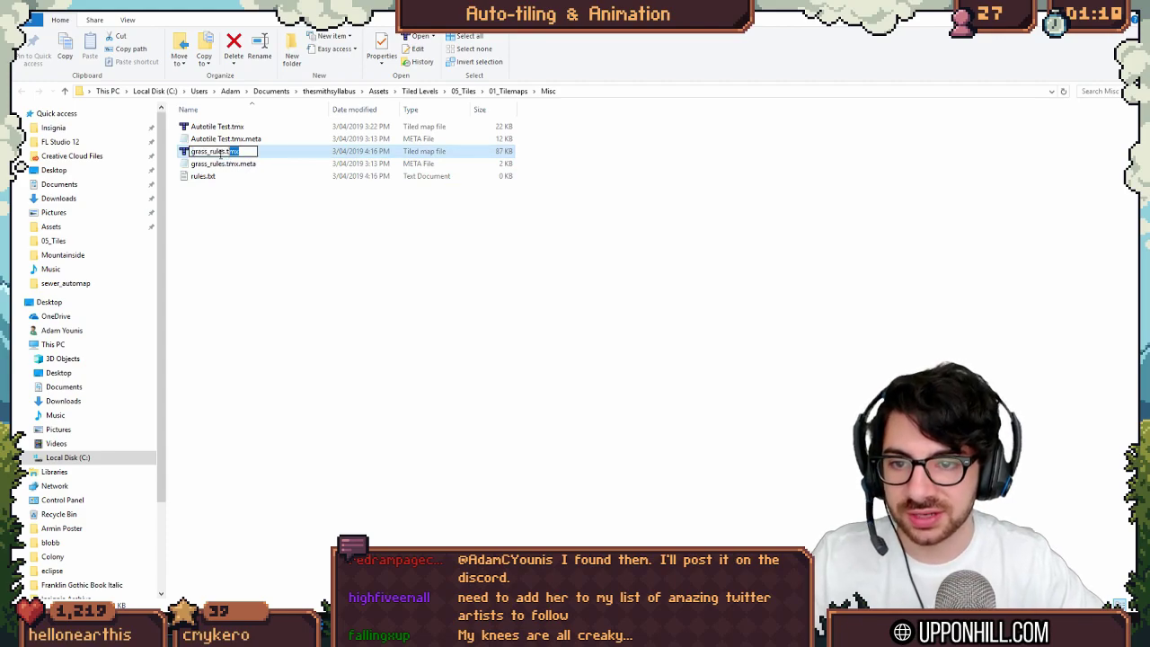
pyautogui.click(217, 178)
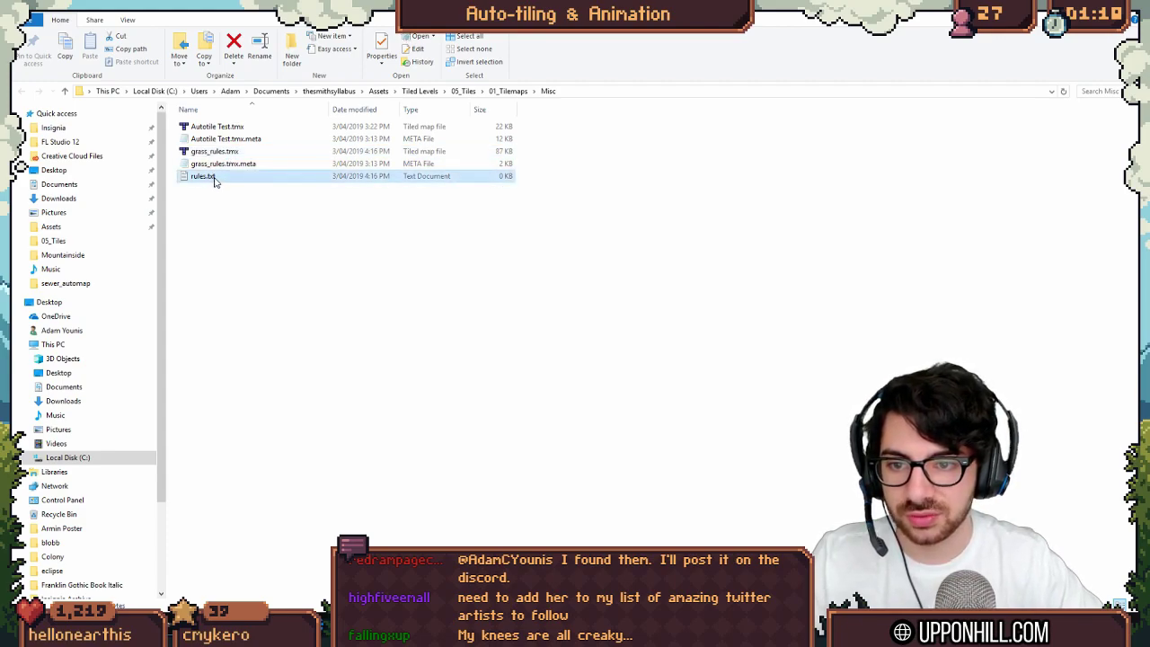
pyautogui.doubleClick(214, 178)
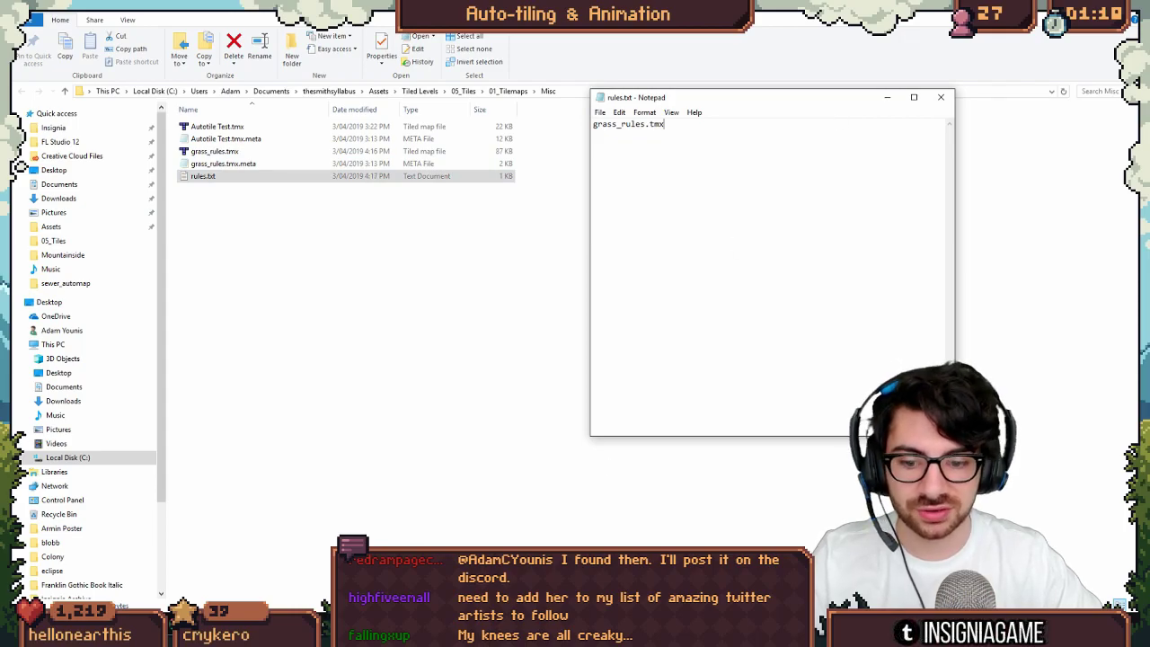
# Step: Switch back to Tiled, rename the Autotile Test map's tile layer to Prototype and run AutoMap on the map
pyautogui.hotkey('alt', 'Tab')
pyautogui.hotkey('alt', 'Tab')
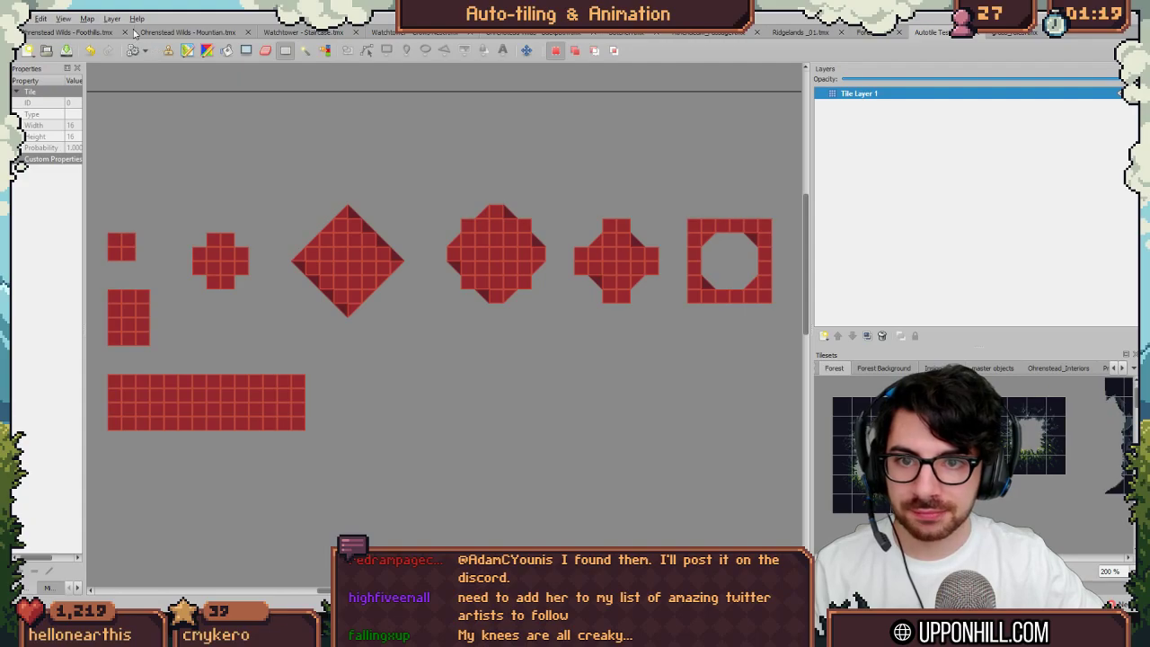
pyautogui.click(112, 19)
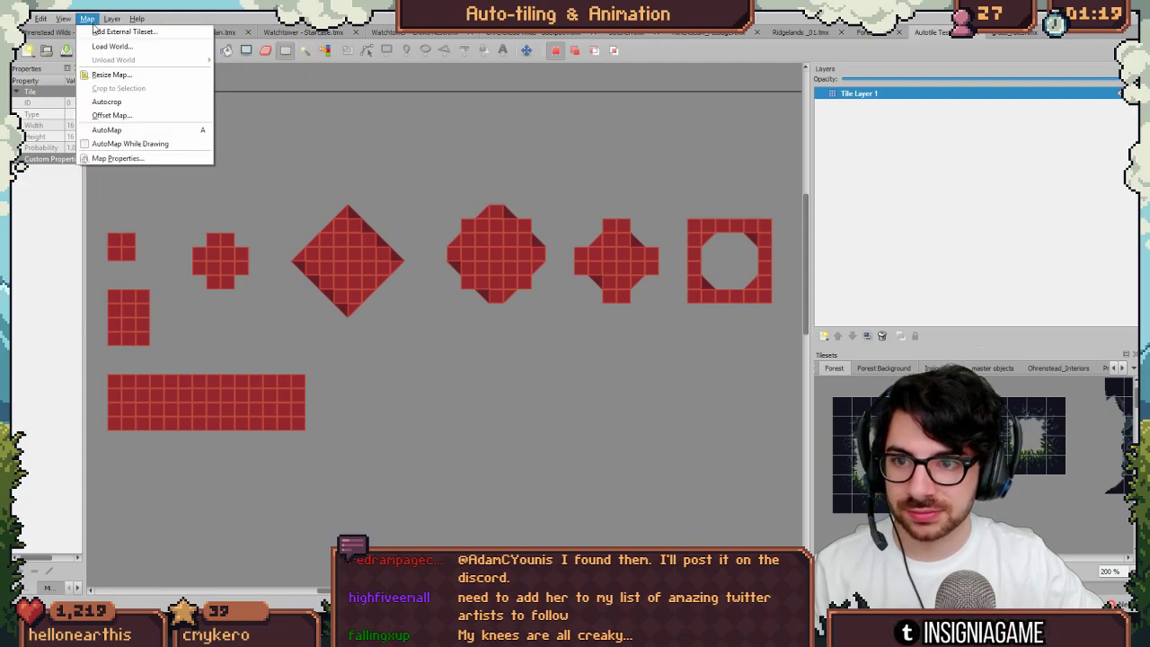
pyautogui.click(133, 129)
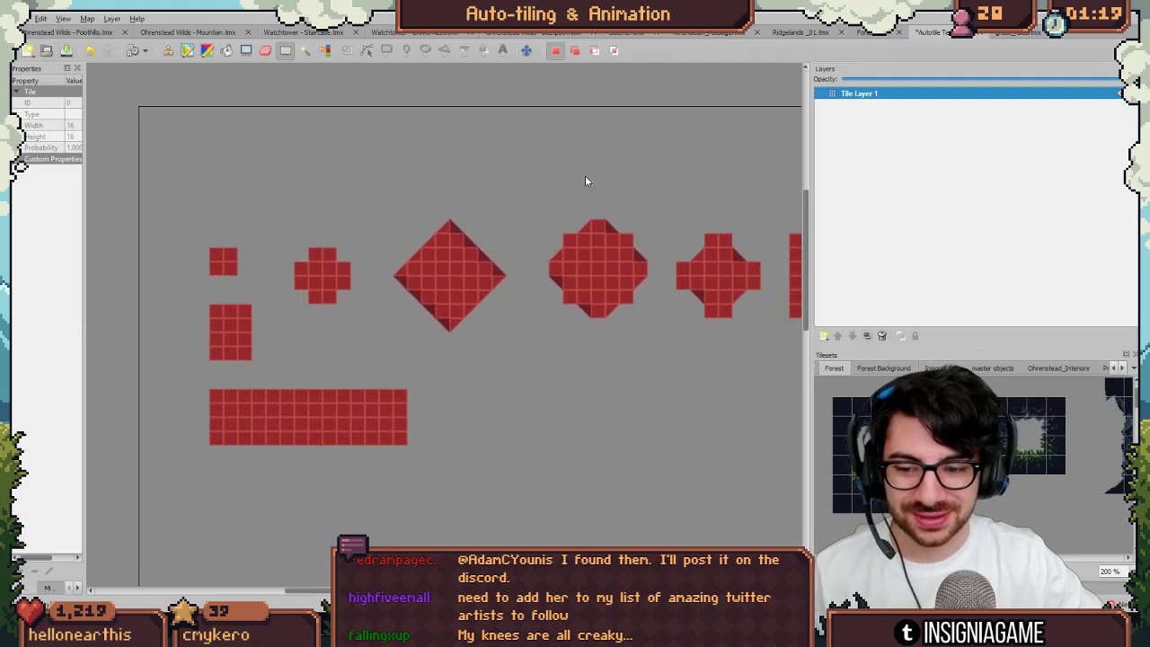
pyautogui.click(110, 19)
pyautogui.click(107, 133)
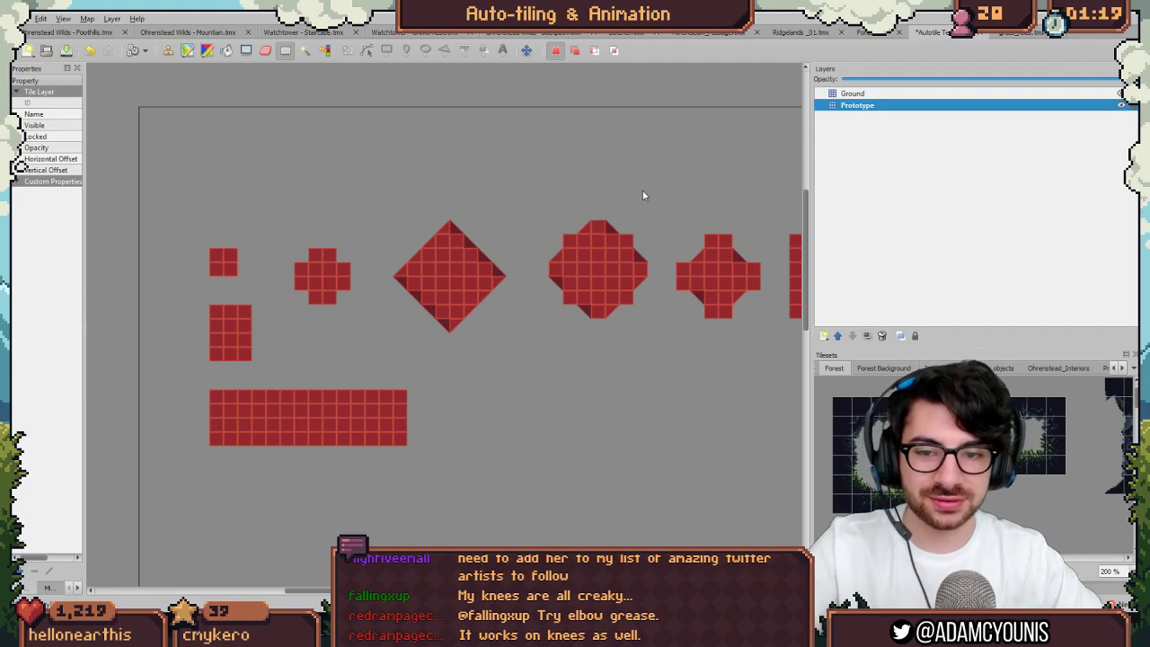
# Step: Open the sewer_automap example's rules.txt and examine how it lists its rule files
pyautogui.moveTo(529, 208); pyautogui.dragTo(496, 191, button='middle')
pyautogui.moveTo(82, 209); pyautogui.dragTo(180, 207)
pyautogui.click(151, 626)
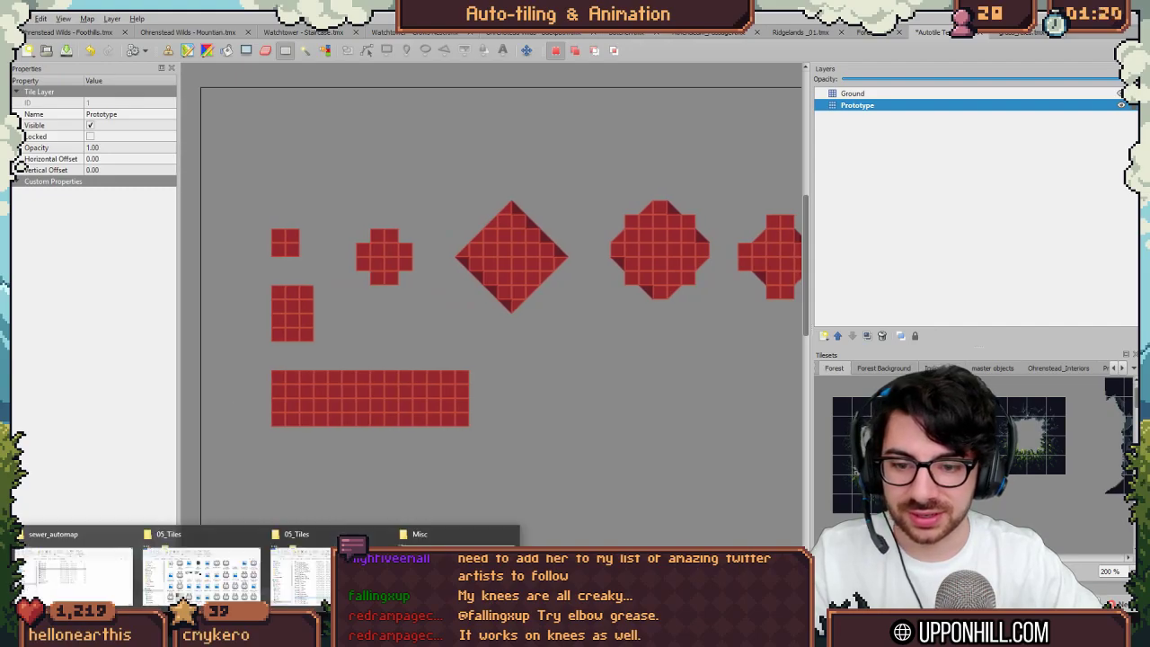
pyautogui.click(106, 584)
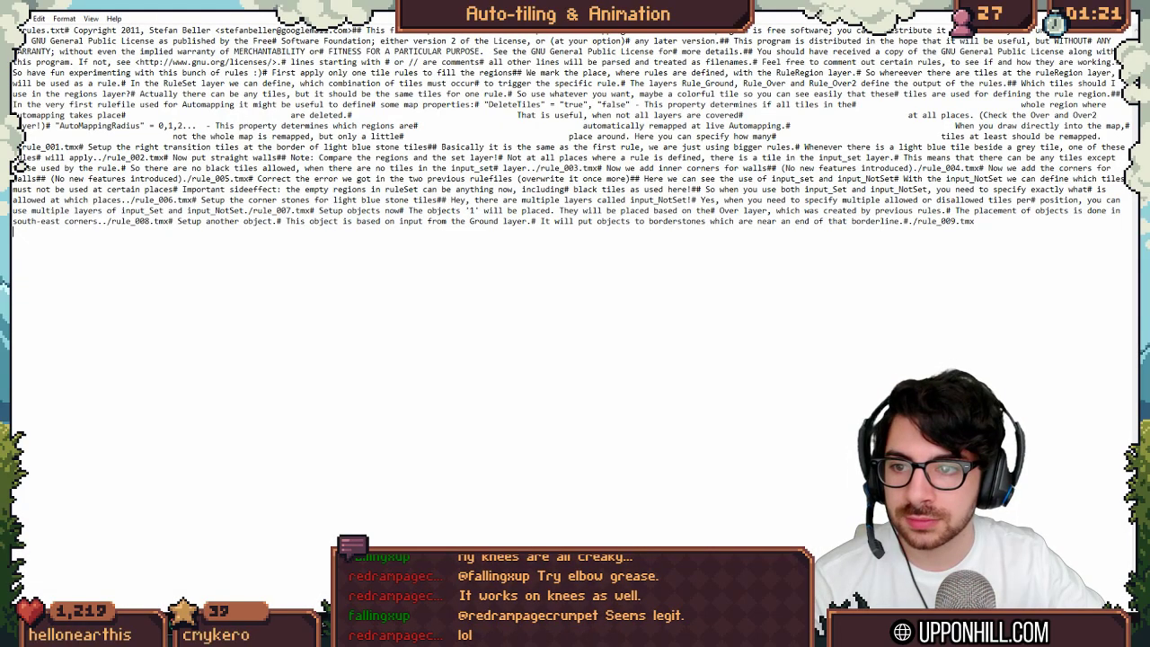
pyautogui.moveTo(75, 147); pyautogui.dragTo(81, 146)
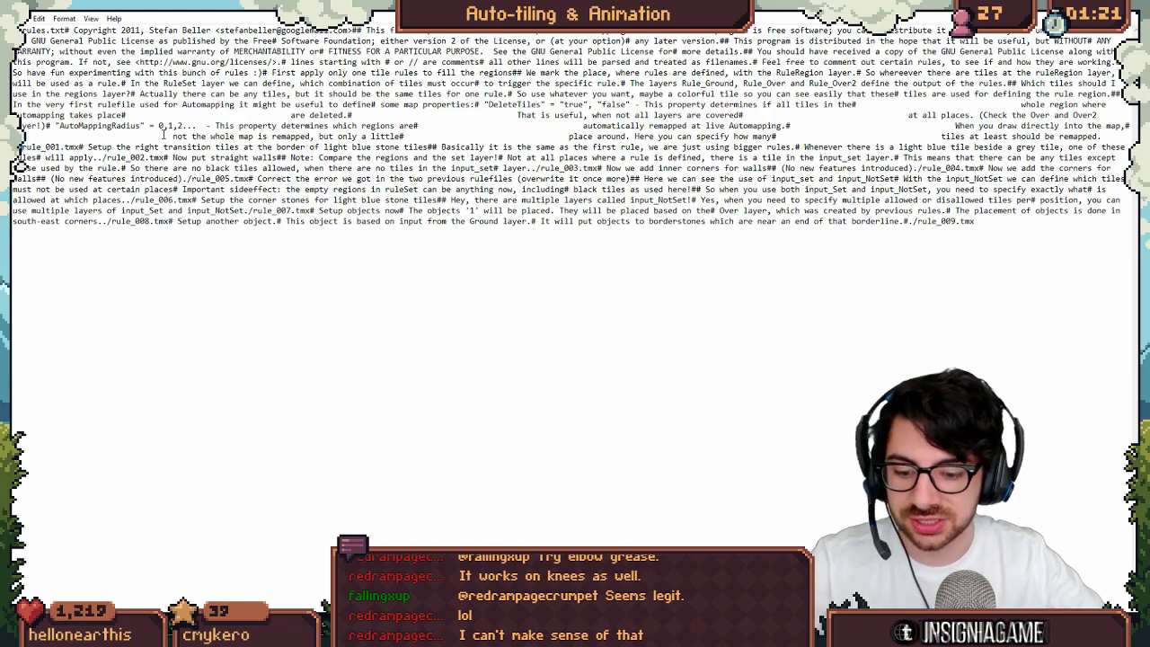
pyautogui.click(1130, 7)
# Step: Reopen rules.txt from the Misc folder, then return to Tiled and run AutoMap again on the Autotile Test map
pyautogui.click(327, 571)
pyautogui.doubleClick(231, 178)
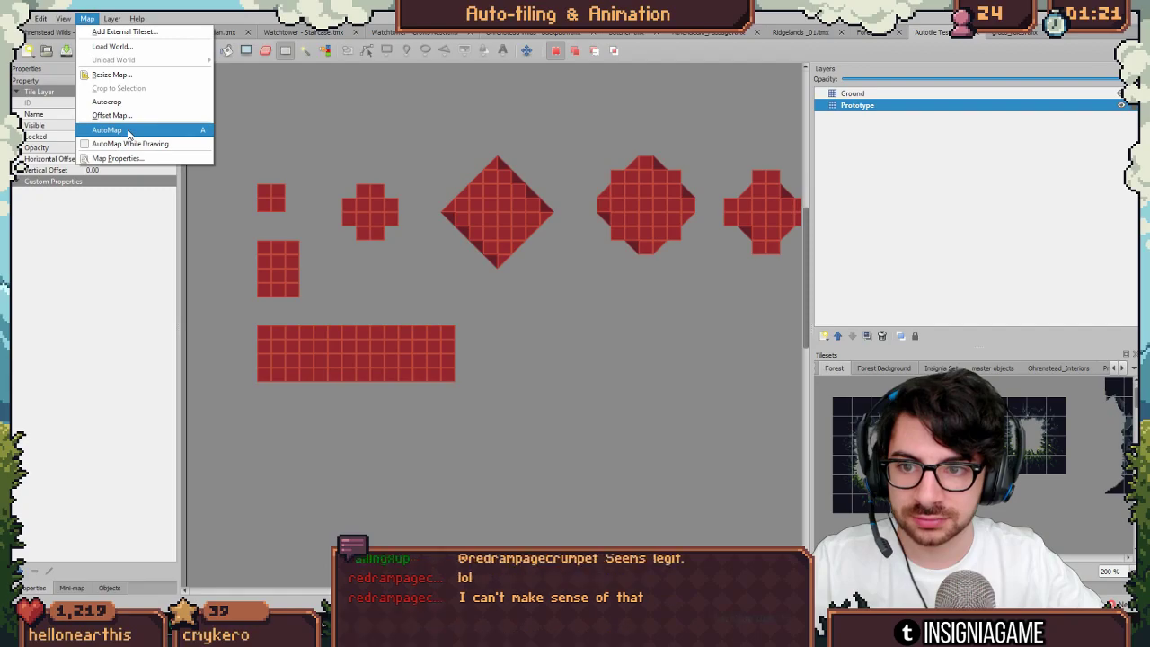
pyautogui.click(128, 131)
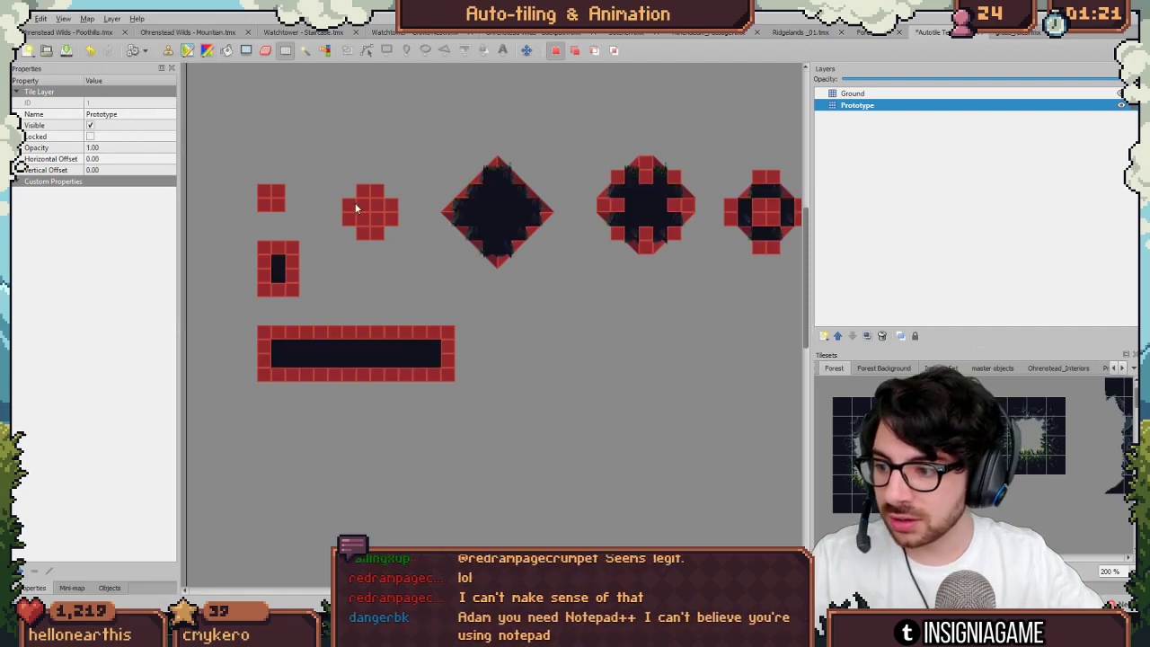
# Step: Examine the automapped test shapes close up, from the small rectangles to the diamond, for missing or wrong edge tiles
pyautogui.moveTo(489, 225); pyautogui.dragTo(451, 240, button='middle')
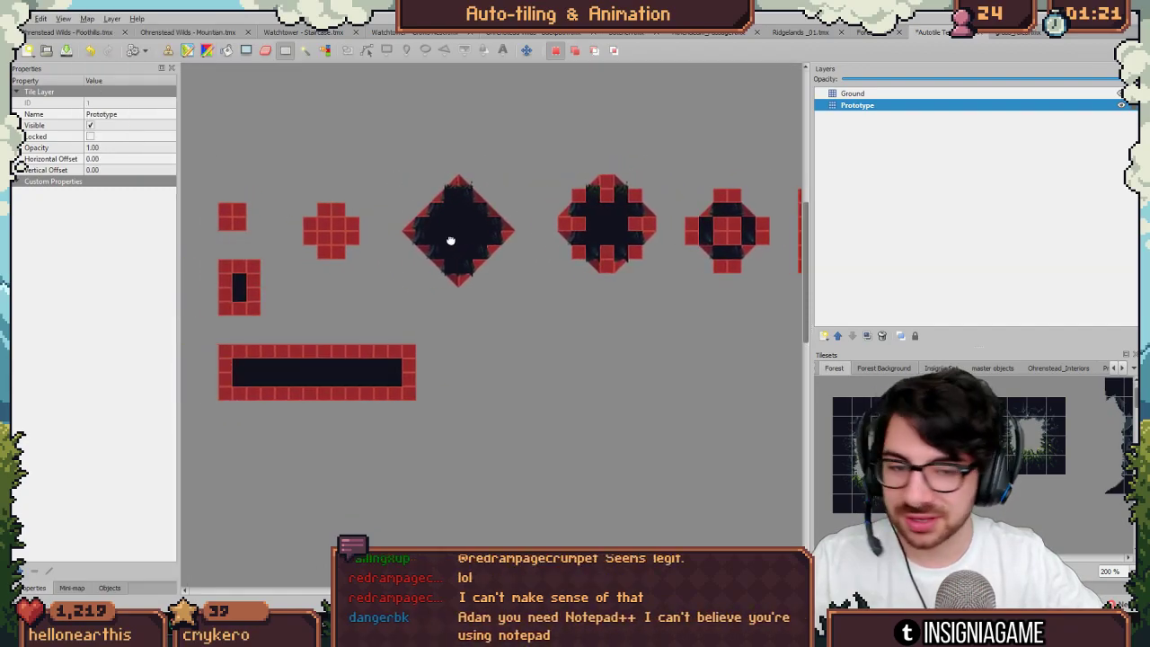
pyautogui.keyDown('ctrl'); pyautogui.scroll(1, 410, 256); pyautogui.keyUp('ctrl')
pyautogui.moveTo(370, 265); pyautogui.dragTo(500, 262, button='middle')
pyautogui.keyDown('ctrl'); pyautogui.scroll(2, 735, 199); pyautogui.keyUp('ctrl')
pyautogui.moveTo(734, 198); pyautogui.dragTo(661, 232, button='middle')
pyautogui.moveTo(447, 236); pyautogui.dragTo(664, 236, button='middle')
pyautogui.moveTo(515, 235); pyautogui.dragTo(683, 161, button='middle')
pyautogui.moveTo(451, 247); pyautogui.dragTo(673, 185, button='middle')
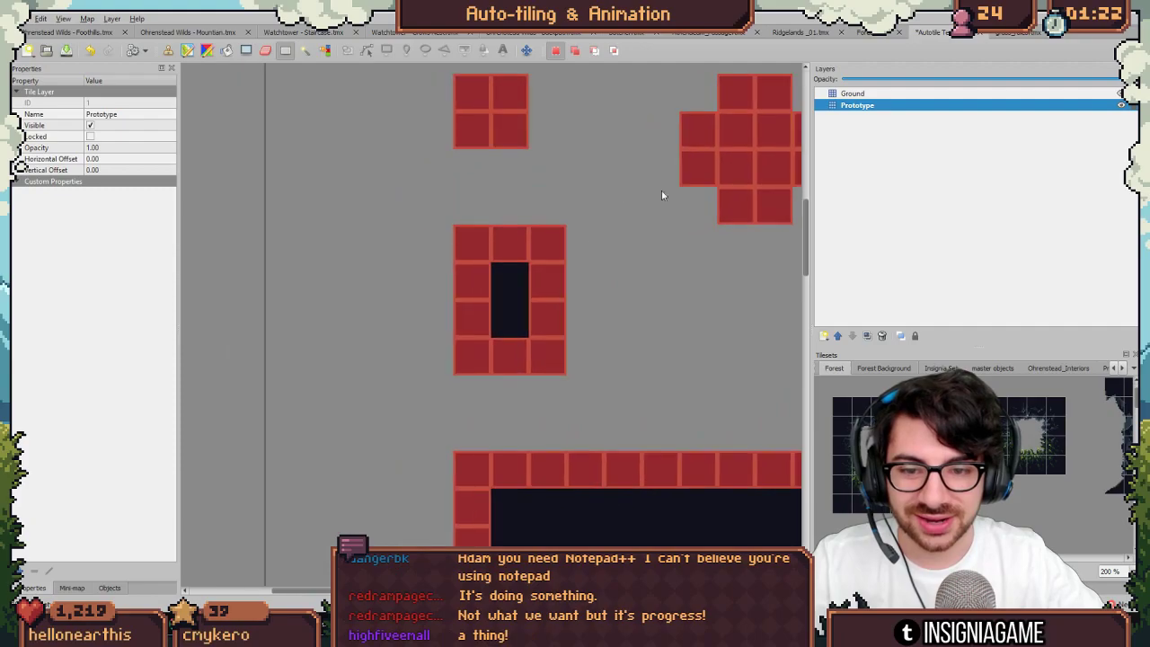
pyautogui.keyDown('ctrl'); pyautogui.scroll(-2, 536, 248); pyautogui.keyUp('ctrl')
pyautogui.moveTo(620, 233); pyautogui.dragTo(578, 239, button='middle')
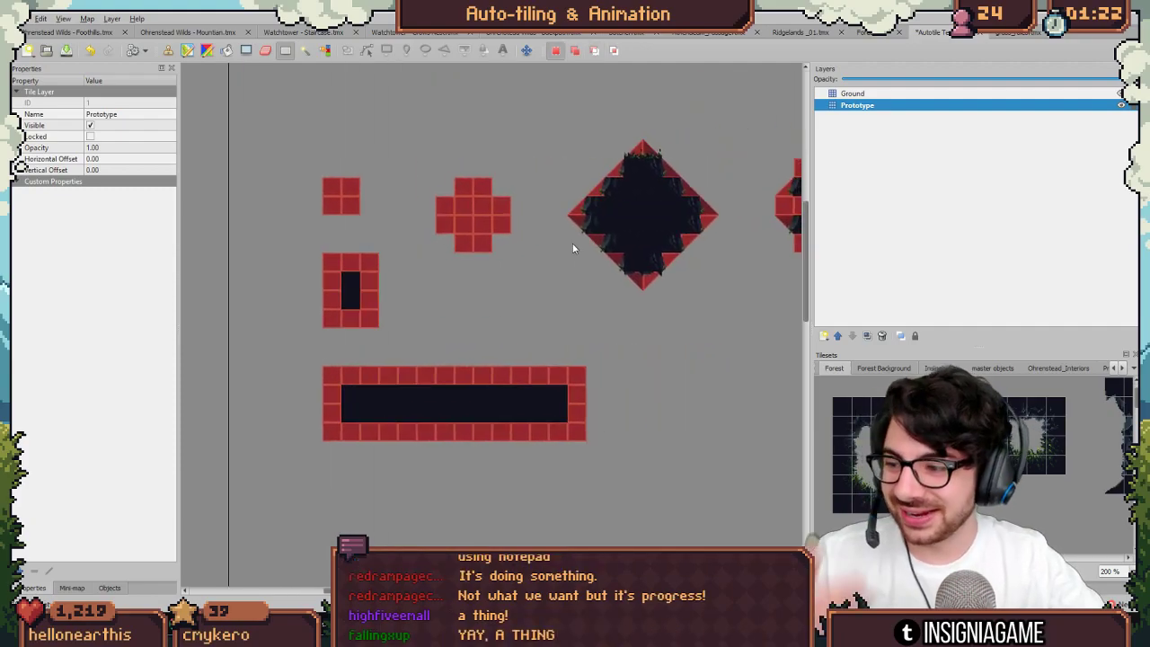
pyautogui.moveTo(636, 204); pyautogui.dragTo(459, 221, button='middle')
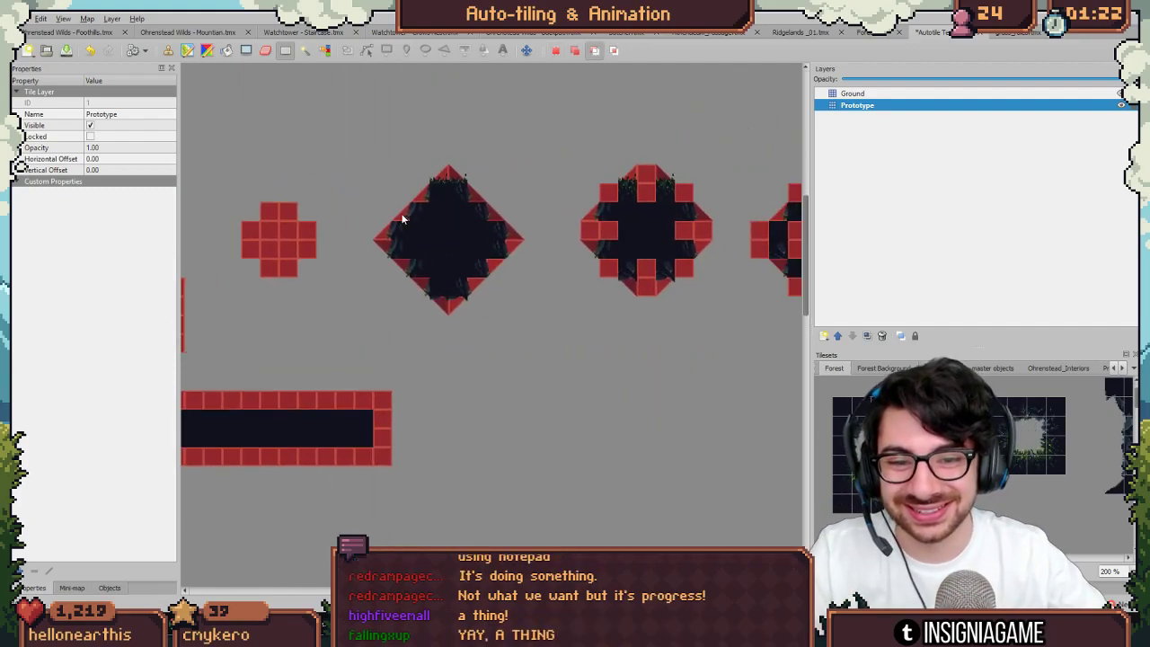
pyautogui.keyDown('ctrl'); pyautogui.scroll(1, 404, 214); pyautogui.keyUp('ctrl')
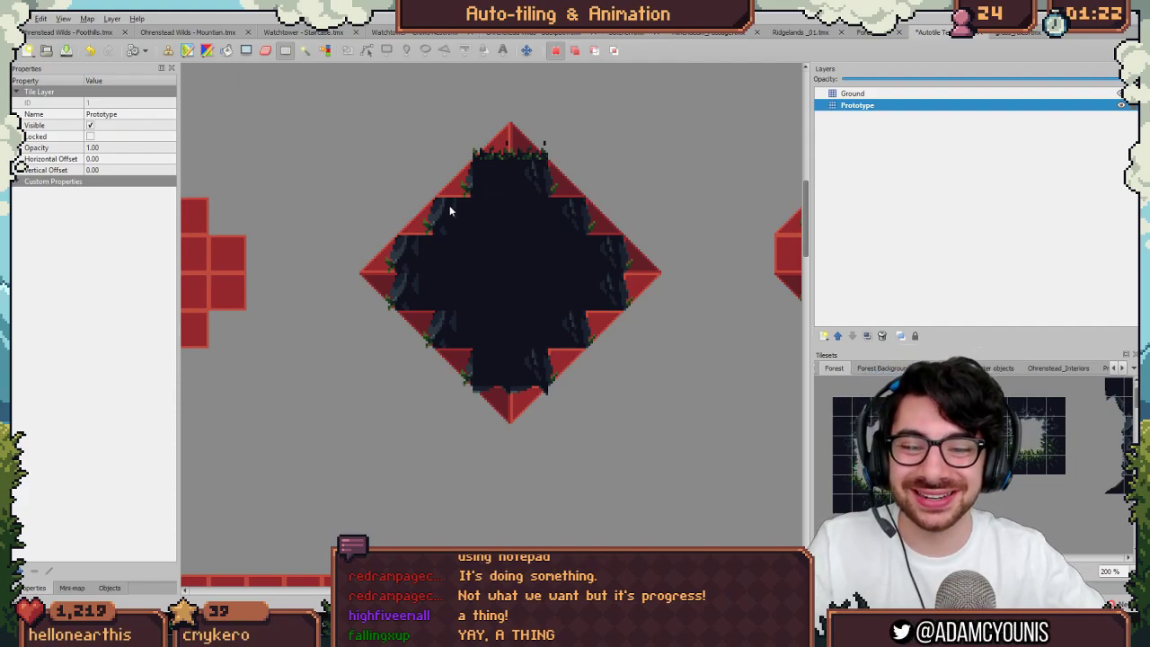
# Step: Hide and show the Prototype layer to check the diamond's output tiles, and save the Autotile Test map
pyautogui.click(1120, 106)
pyautogui.click(1120, 106)
pyautogui.hotkey('ctrl', 's')
# Step: Compare the straight edge rules in the grass_rules map with the automapped diamond in the Autotile Test map
pyautogui.click(1018, 33)
pyautogui.moveTo(368, 199); pyautogui.dragTo(360, 321, button='middle')
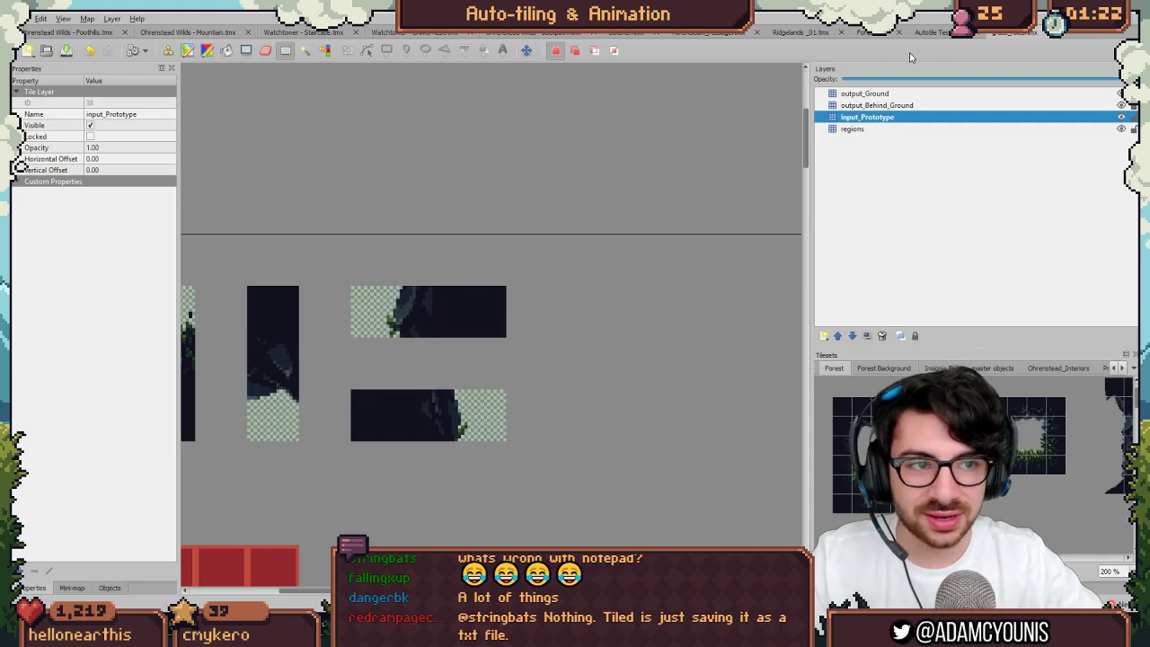
pyautogui.click(931, 36)
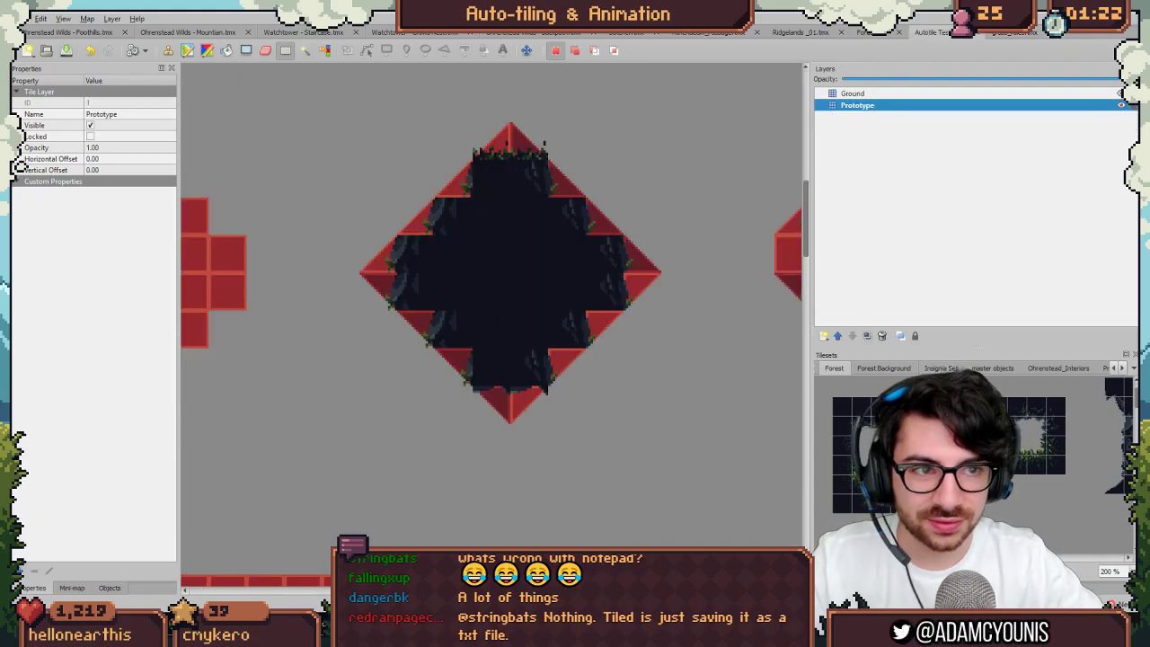
pyautogui.click(1025, 33)
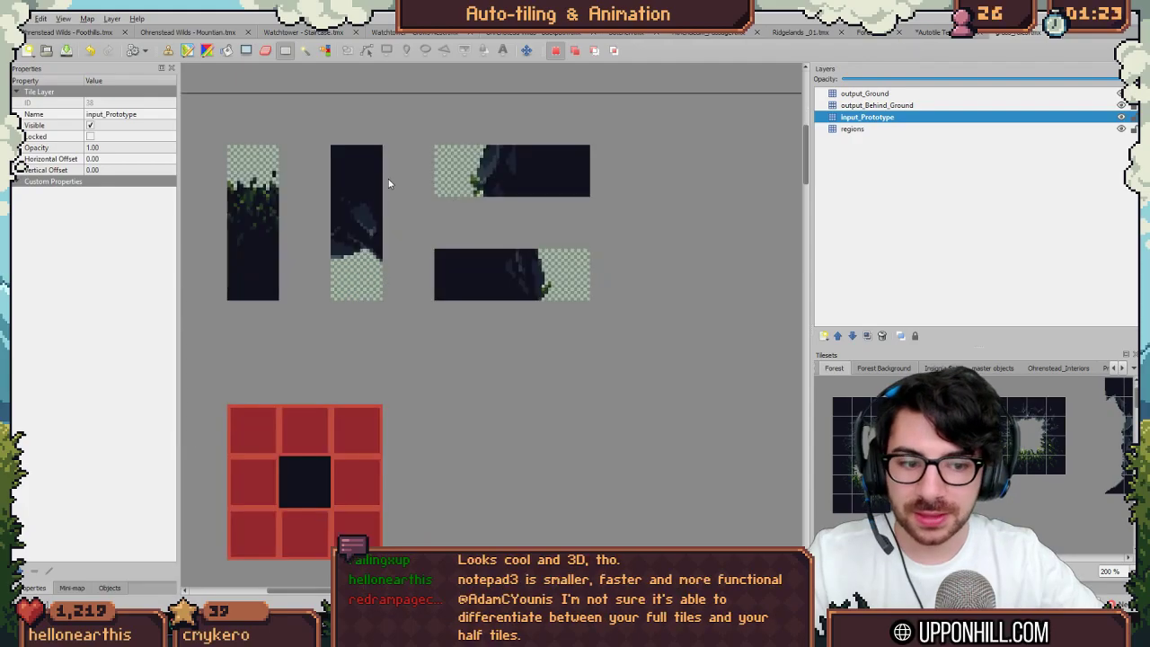
pyautogui.keyDown('ctrl'); pyautogui.scroll(-2, 388, 178); pyautogui.keyUp('ctrl')
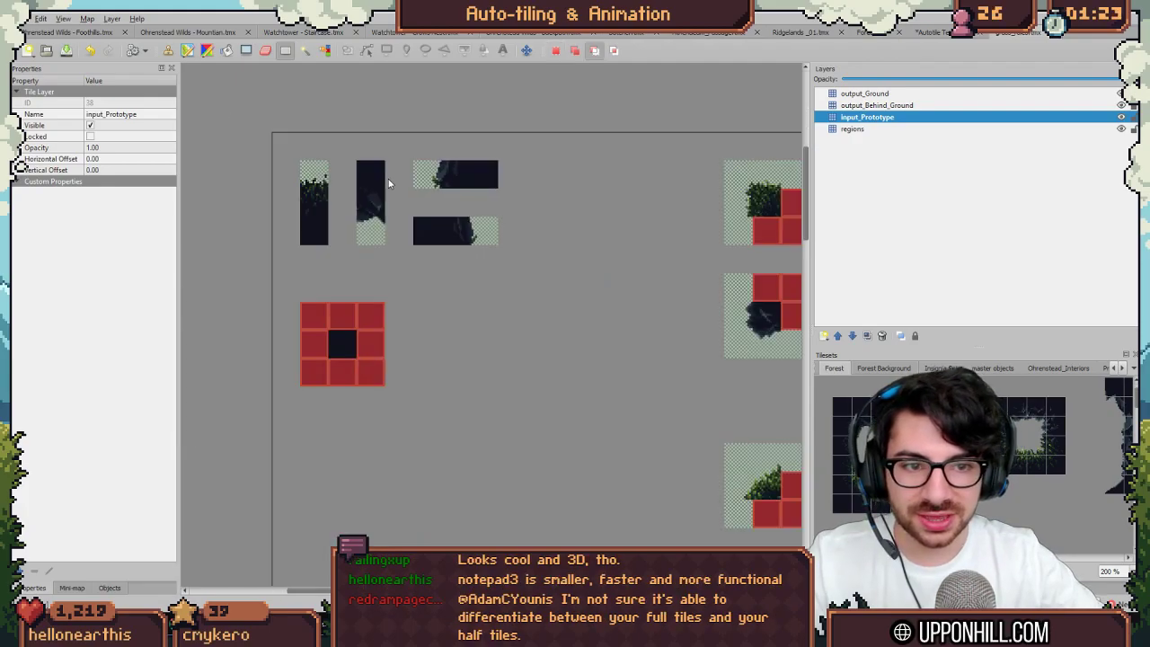
pyautogui.moveTo(445, 168); pyautogui.dragTo(341, 182, button='middle')
pyautogui.press('x')
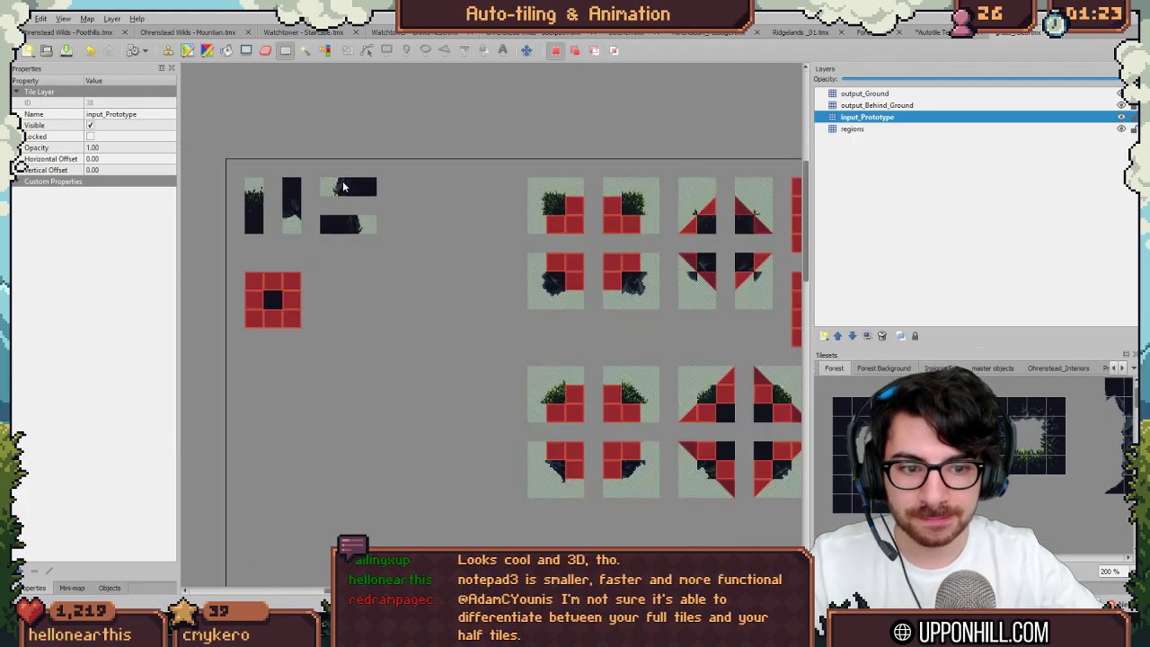
pyautogui.keyDown('ctrl'); pyautogui.scroll(2, 331, 207); pyautogui.keyUp('ctrl')
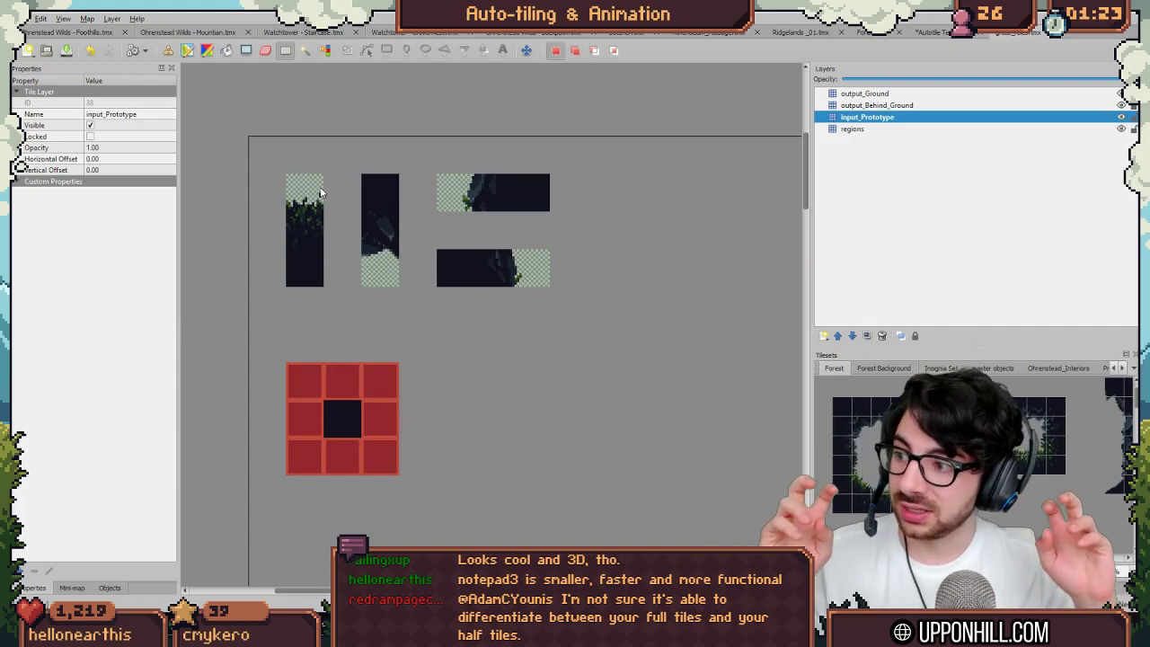
# Step: Switch to Aseprite and examine the green checkered tile in the prototype tileset sprite
pyautogui.hotkey('alt', 'Tab')
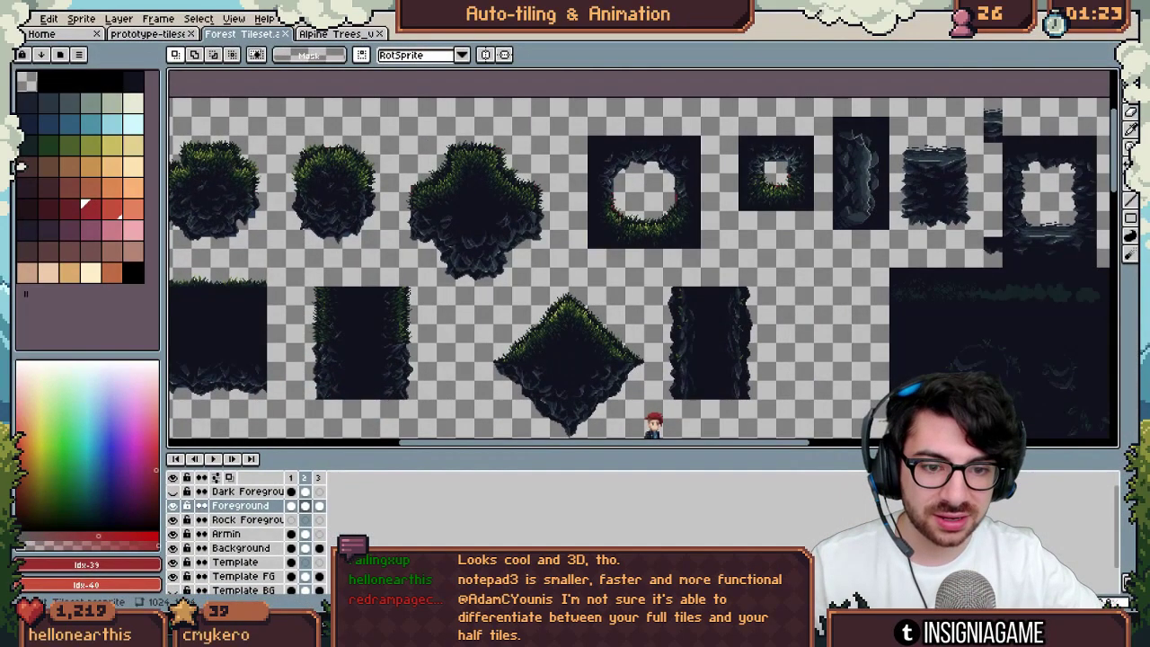
pyautogui.click(178, 35)
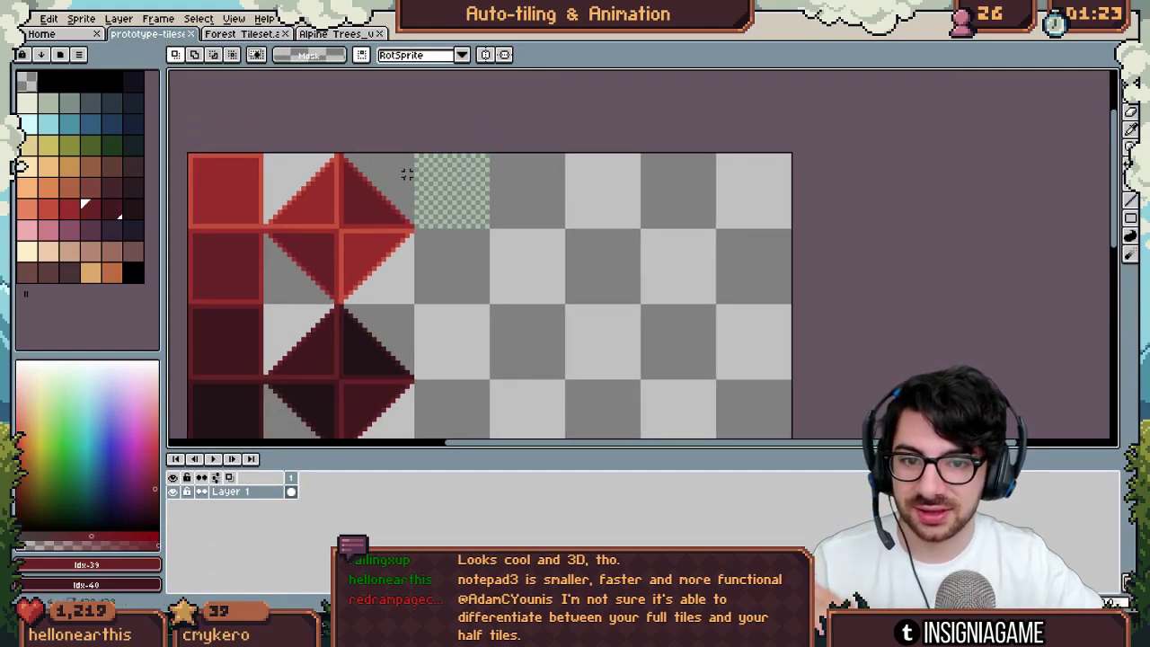
pyautogui.scroll(1, 393, 232)
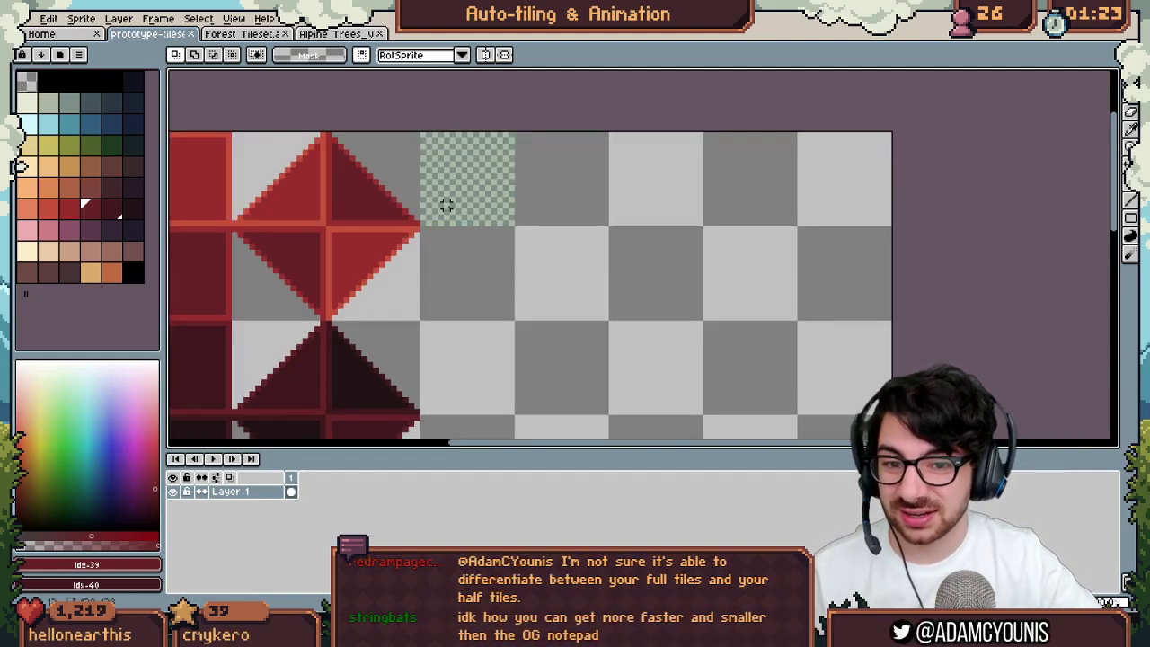
# Step: Copy the green checkered tile into the adjacent cell of the prototype tileset and recolour the copy in two dark navy shades
pyautogui.moveTo(431, 213); pyautogui.dragTo(513, 146)
pyautogui.moveTo(485, 185); pyautogui.dragTo(549, 188)
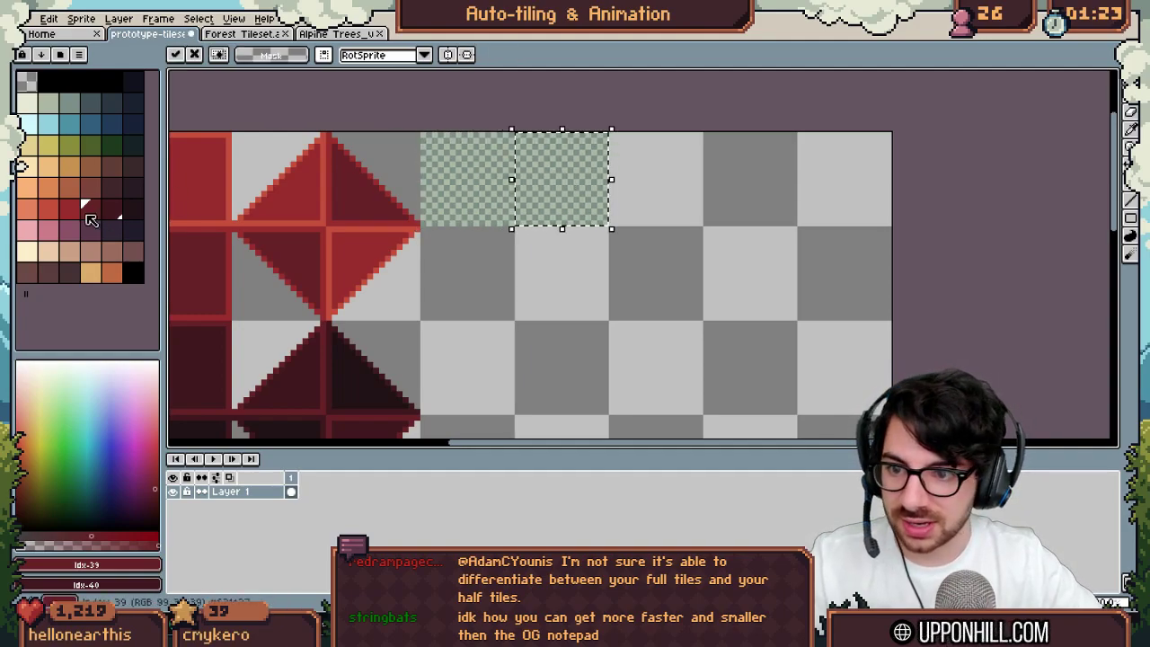
pyautogui.scroll(2, 550, 187)
pyautogui.moveTo(551, 174); pyautogui.dragTo(389, 235, button='middle')
pyautogui.scroll(1, 389, 235)
pyautogui.moveTo(452, 192); pyautogui.dragTo(501, 226, button='middle')
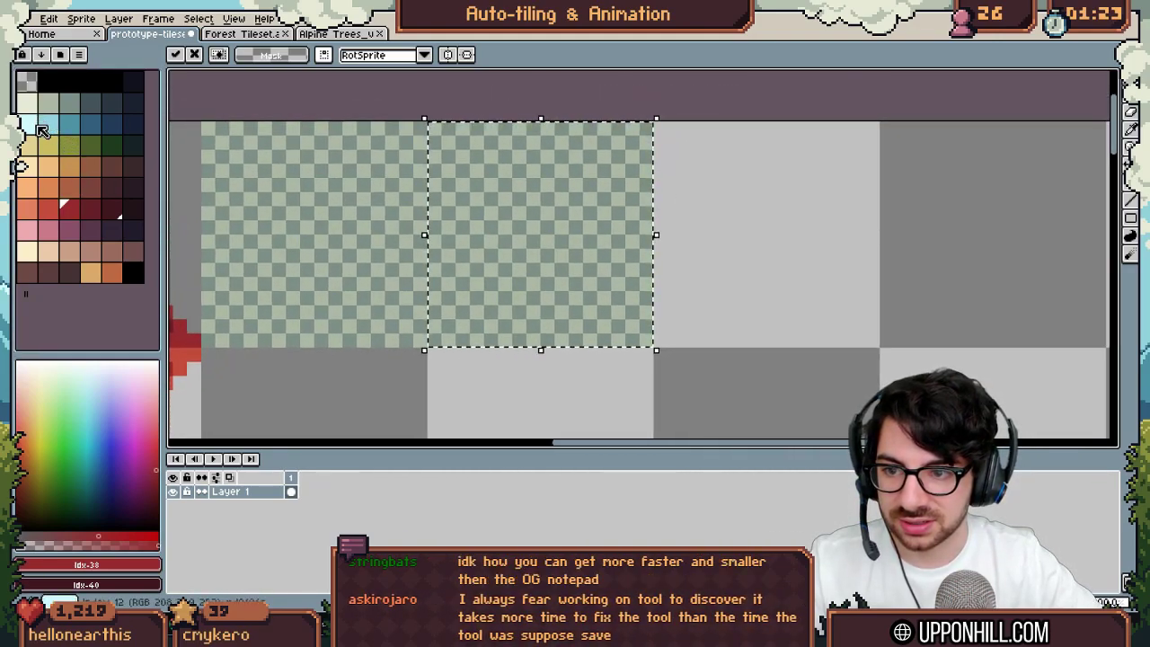
pyautogui.click(132, 102)
pyautogui.press('g')
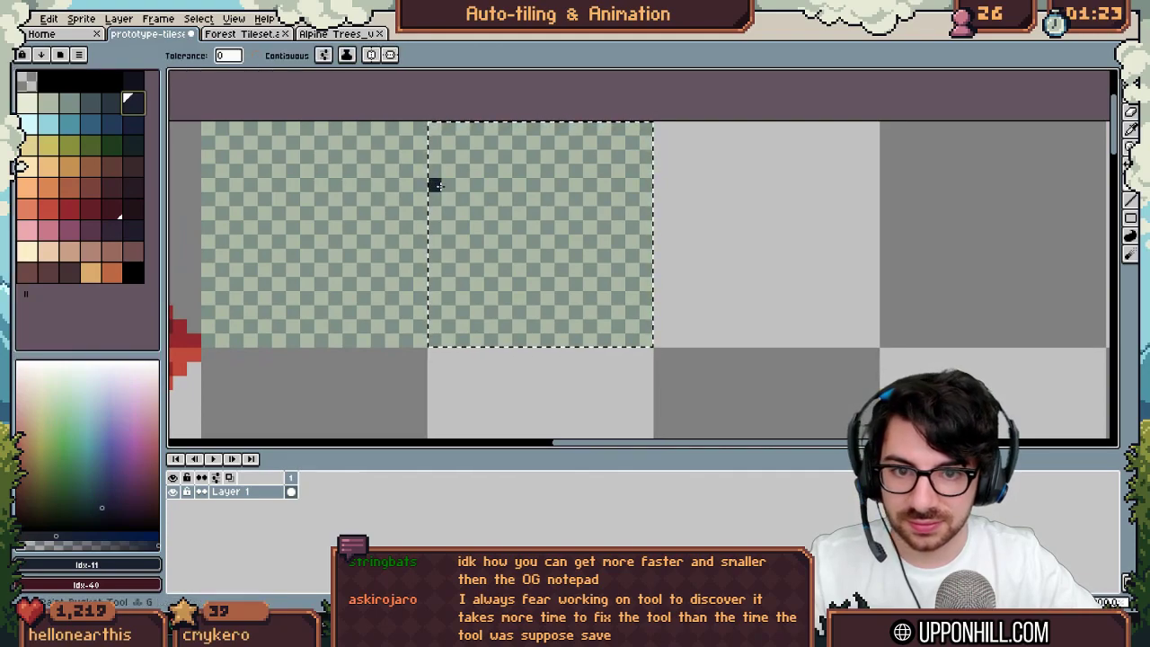
pyautogui.click(447, 185)
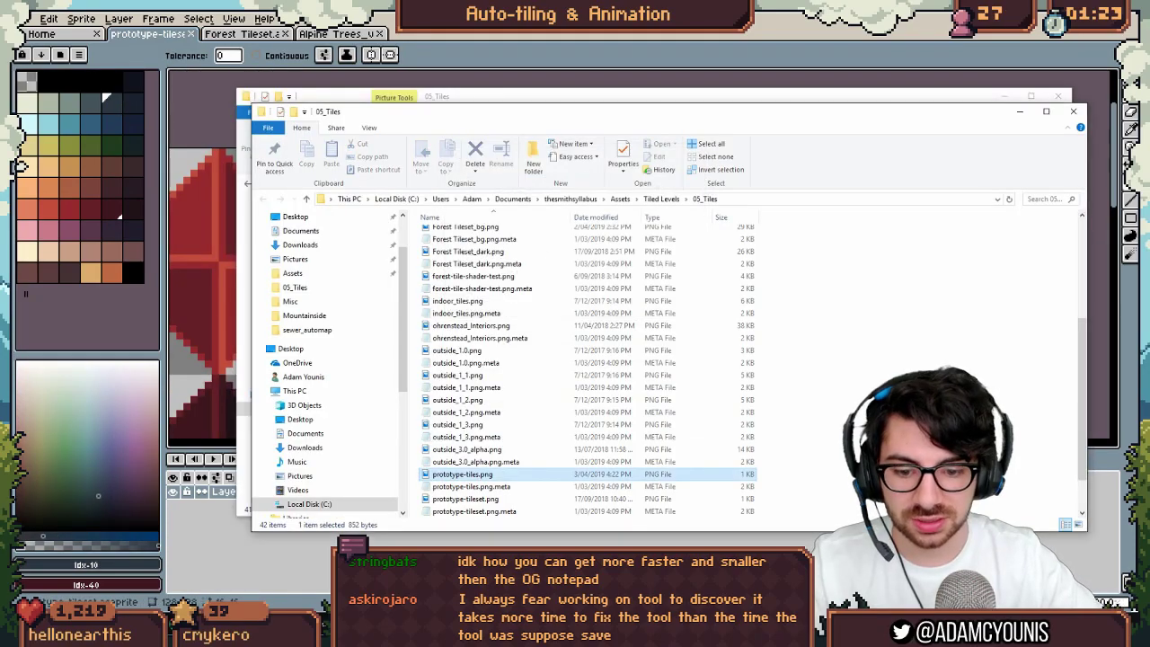
# Step: Switch to Tiled and paint the dark checkered Prototype tile over the empty tiles of the straight edge rules on input_Prototype
pyautogui.hotkey('alt', 'Tab')
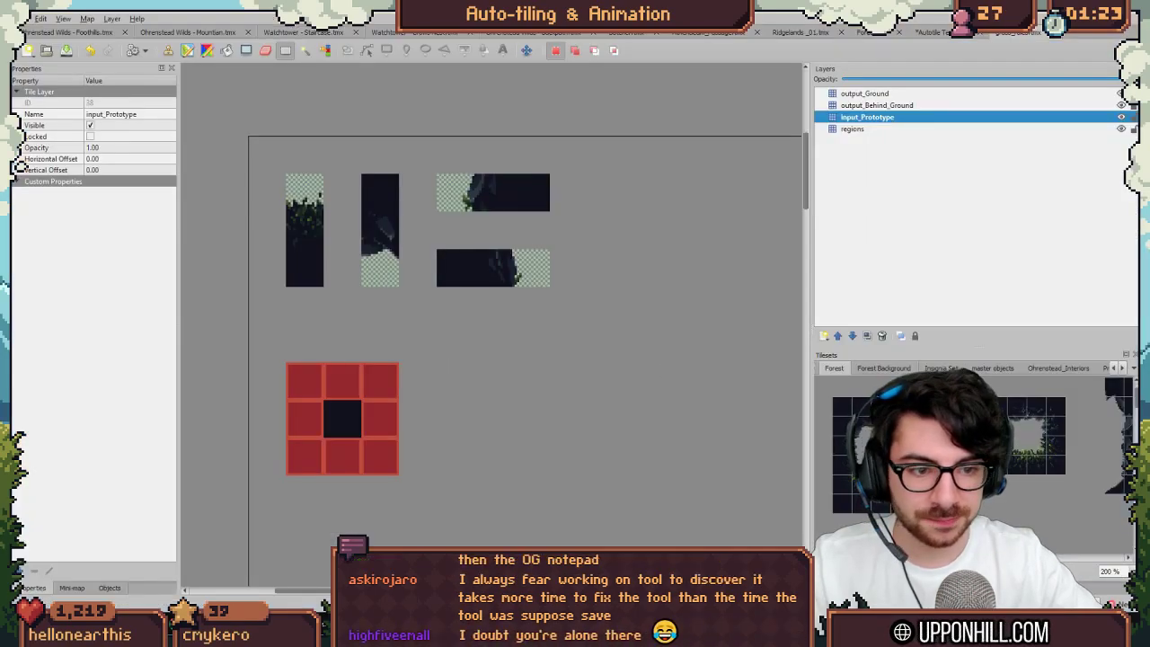
pyautogui.click(1105, 368)
pyautogui.click(1004, 392)
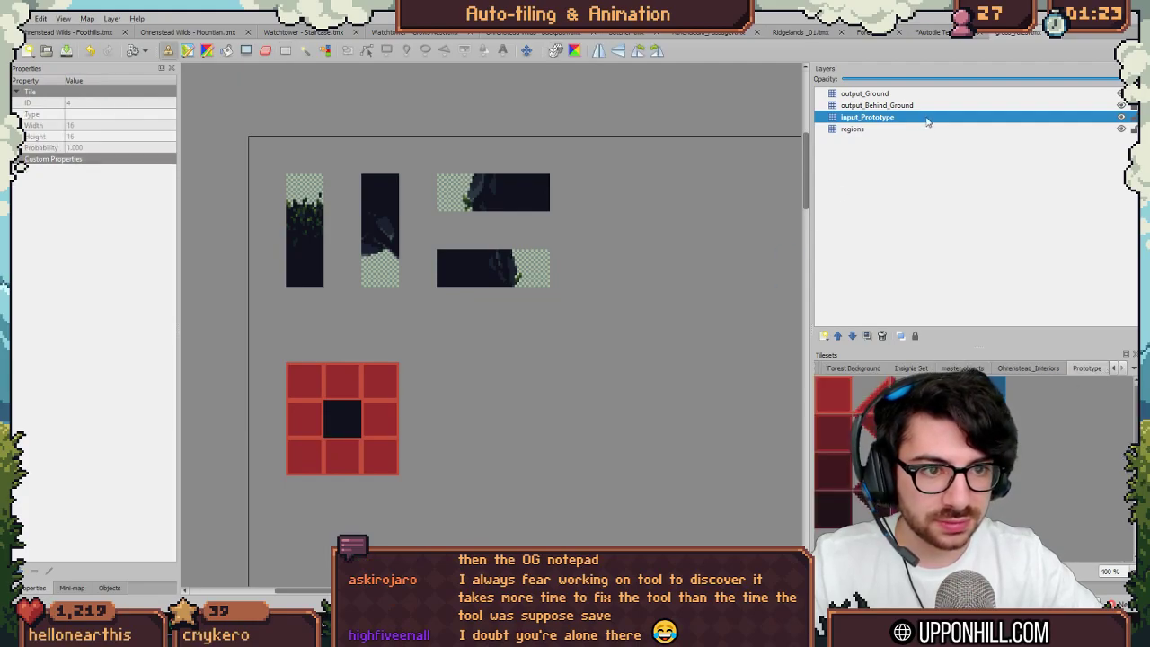
pyautogui.click(881, 119)
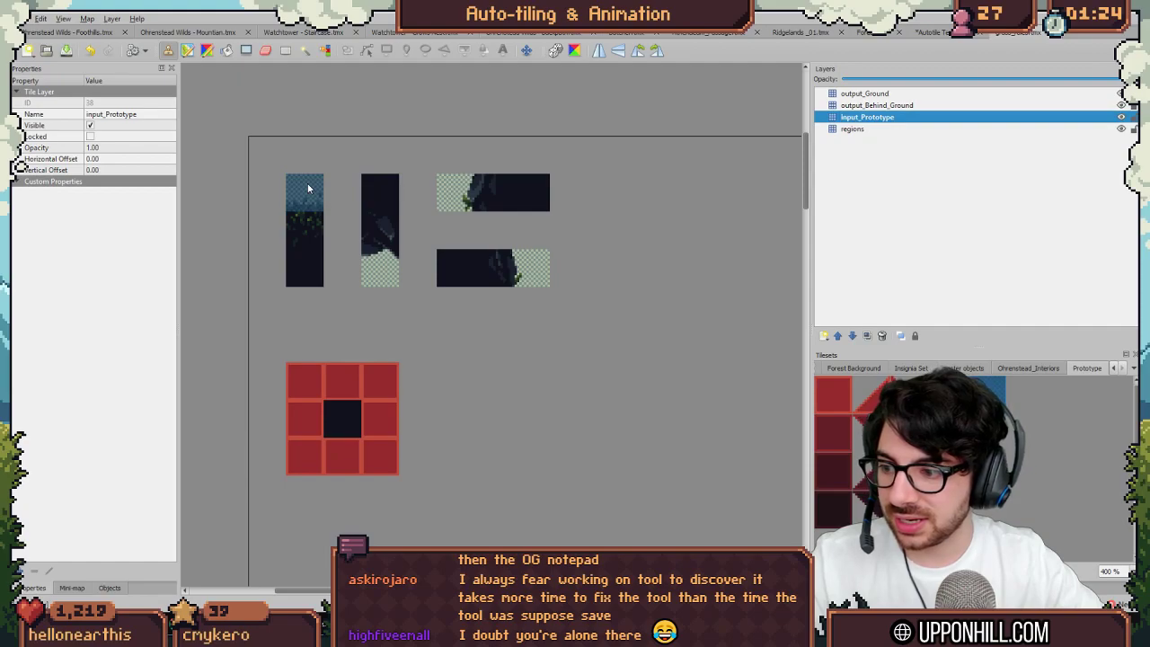
pyautogui.click(541, 273)
pyautogui.moveTo(701, 345); pyautogui.dragTo(410, 358, button='middle')
pyautogui.moveTo(622, 299); pyautogui.dragTo(540, 310, button='middle')
# Step: Paint the dark checkered tile over the outer empty tiles of the corner and slope rules on input_Prototype
pyautogui.moveTo(500, 295)
pyautogui.mouseDown()
pyautogui.moveTo(501, 272)
pyautogui.moveTo(567, 218)
pyautogui.mouseUp()
pyautogui.moveTo(567, 218); pyautogui.dragTo(371, 222, button='middle')
pyautogui.moveTo(455, 225); pyautogui.dragTo(494, 227)
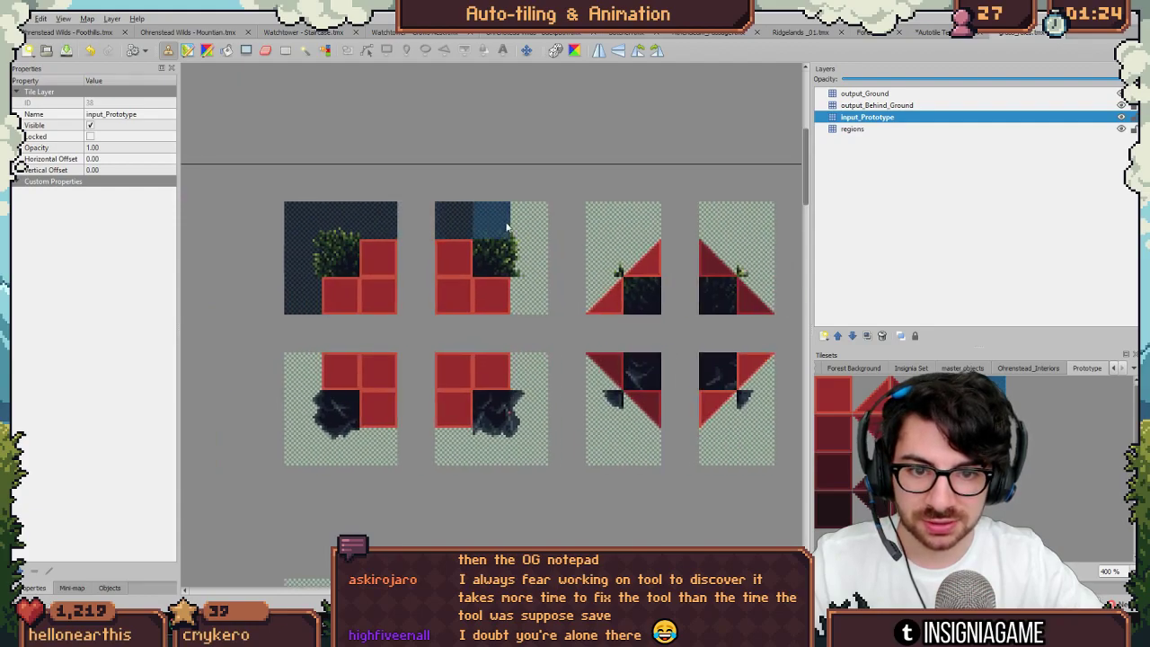
pyautogui.moveTo(595, 224)
pyautogui.mouseDown()
pyautogui.moveTo(606, 220)
pyautogui.moveTo(600, 252)
pyautogui.mouseUp()
pyautogui.moveTo(722, 218); pyautogui.dragTo(755, 221)
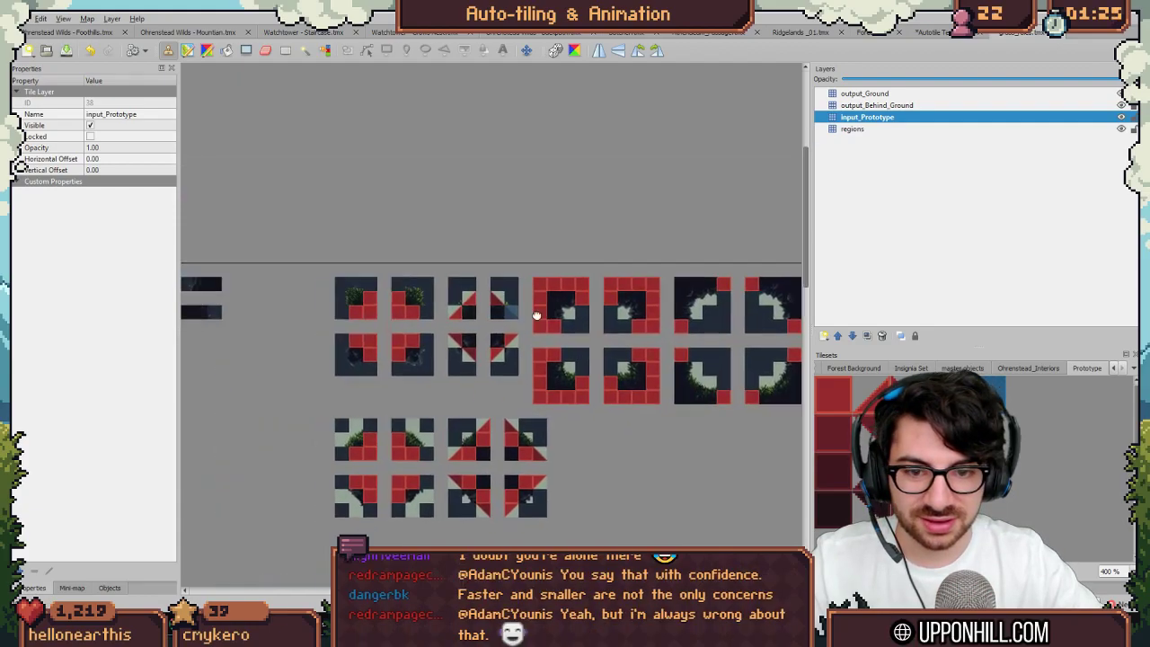
pyautogui.moveTo(537, 316); pyautogui.dragTo(576, 306, button='middle')
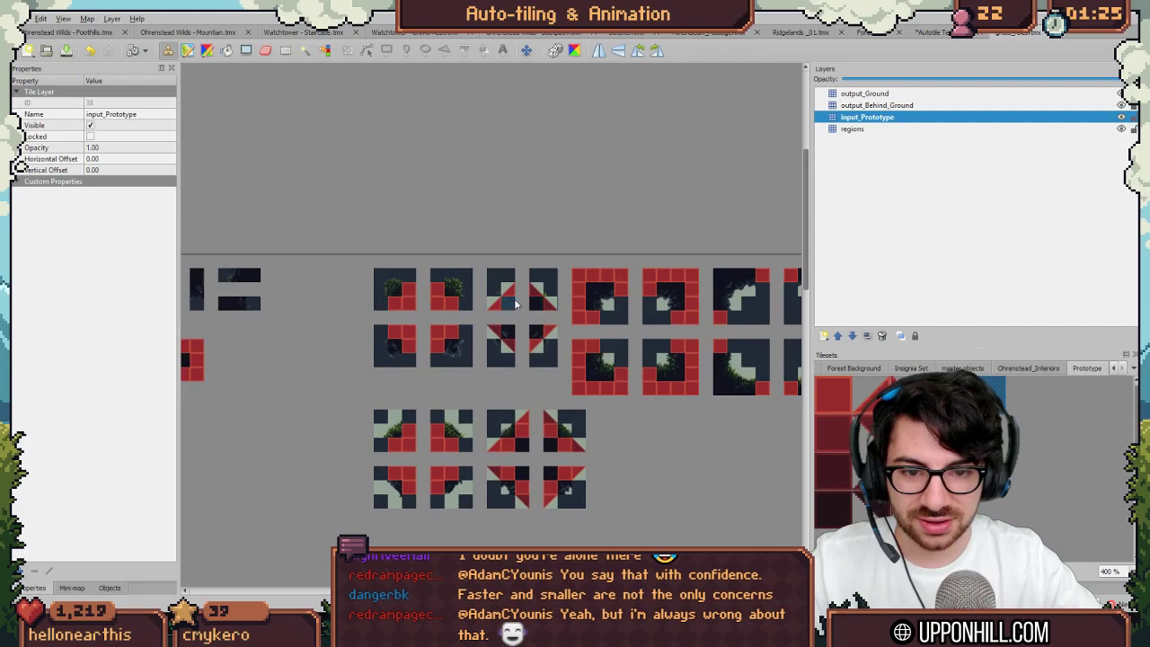
pyautogui.moveTo(494, 292); pyautogui.dragTo(566, 326, button='middle')
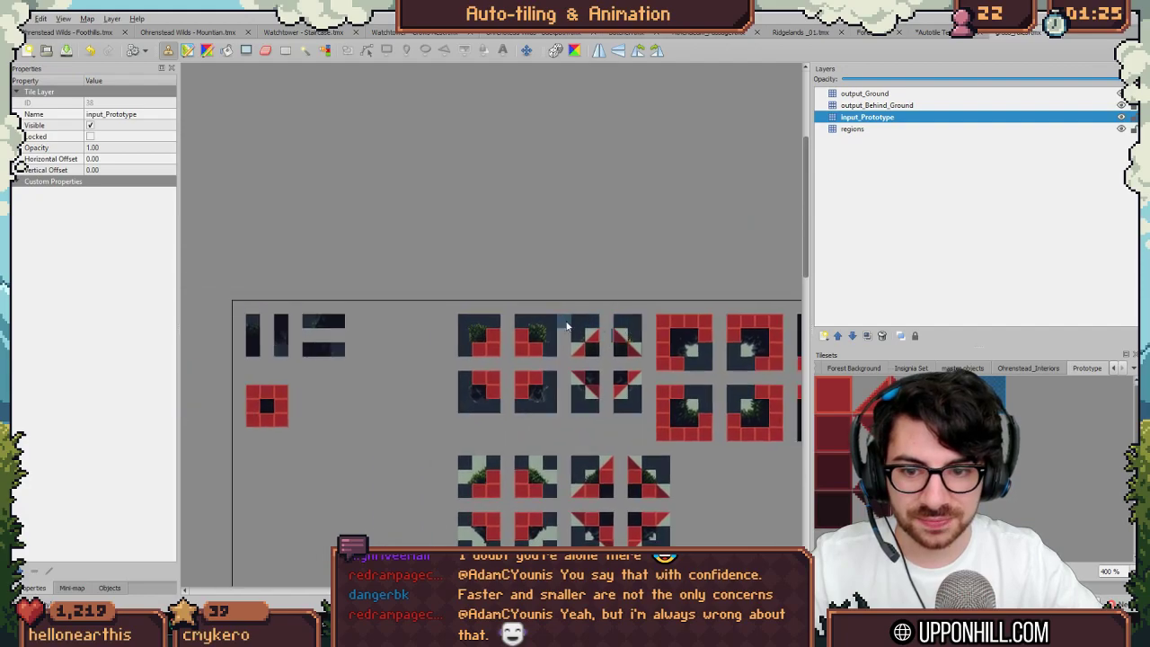
# Step: Fill the empty background of the Autotile Test map's Prototype layer with the dark checkered tile
pyautogui.click(942, 33)
pyautogui.keyDown('ctrl'); pyautogui.scroll(-5, 526, 201); pyautogui.keyUp('ctrl')
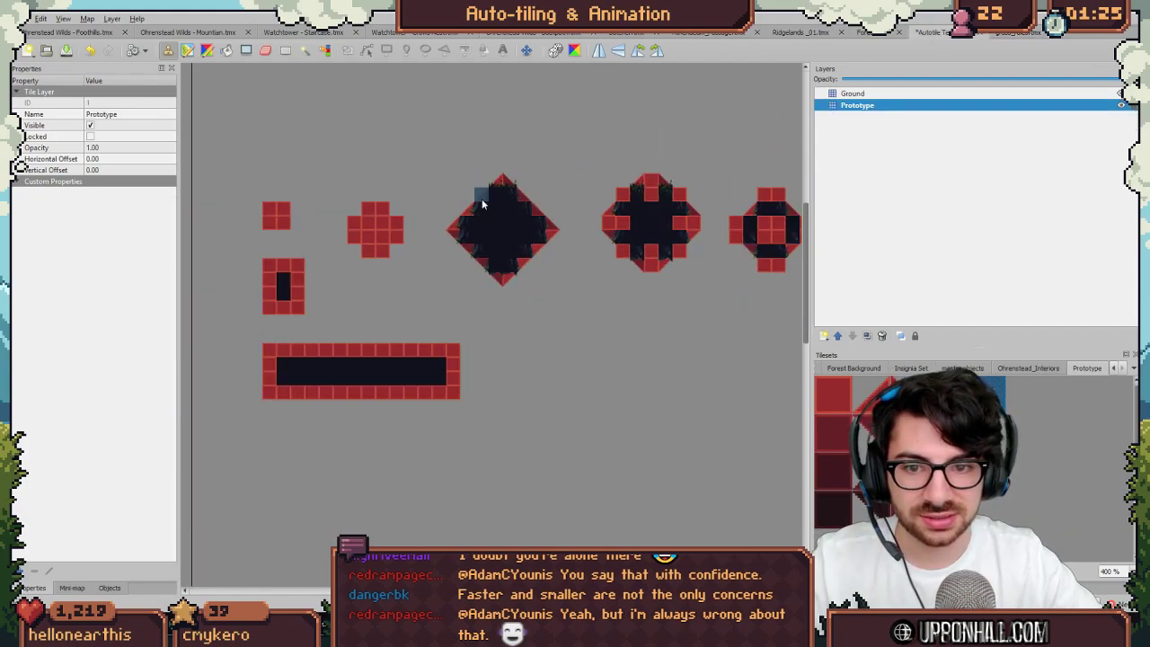
pyautogui.moveTo(492, 199); pyautogui.dragTo(361, 198, button='middle')
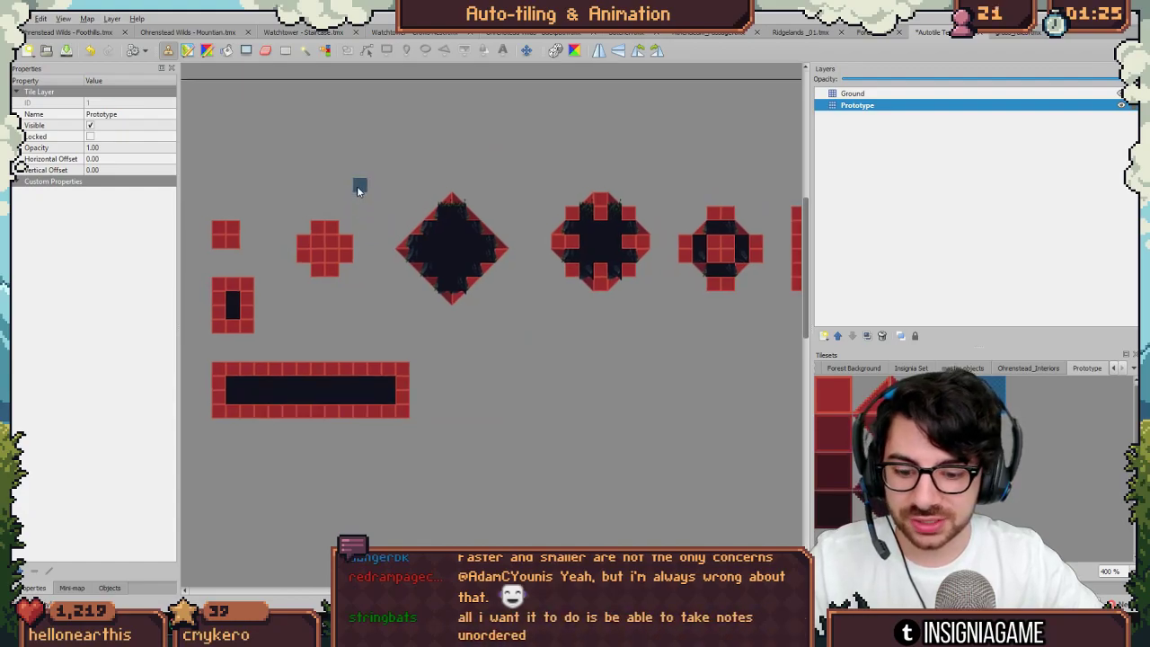
pyautogui.press('g')
pyautogui.click(228, 50)
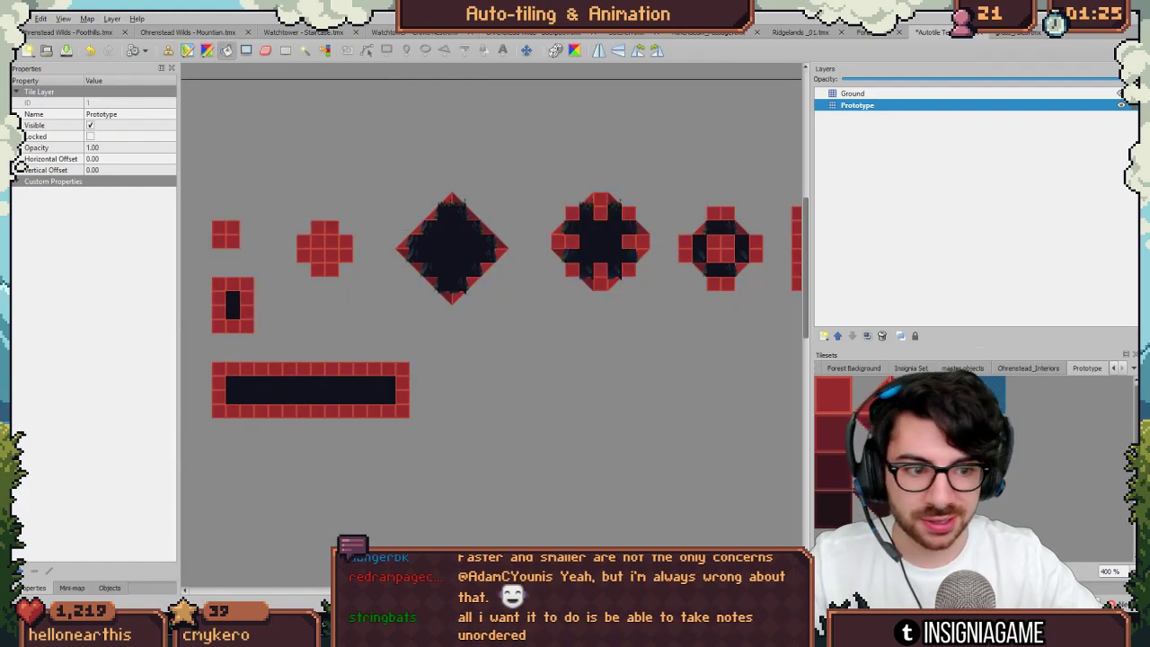
pyautogui.keyDown('ctrl'); pyautogui.scroll(2, 398, 241); pyautogui.keyUp('ctrl')
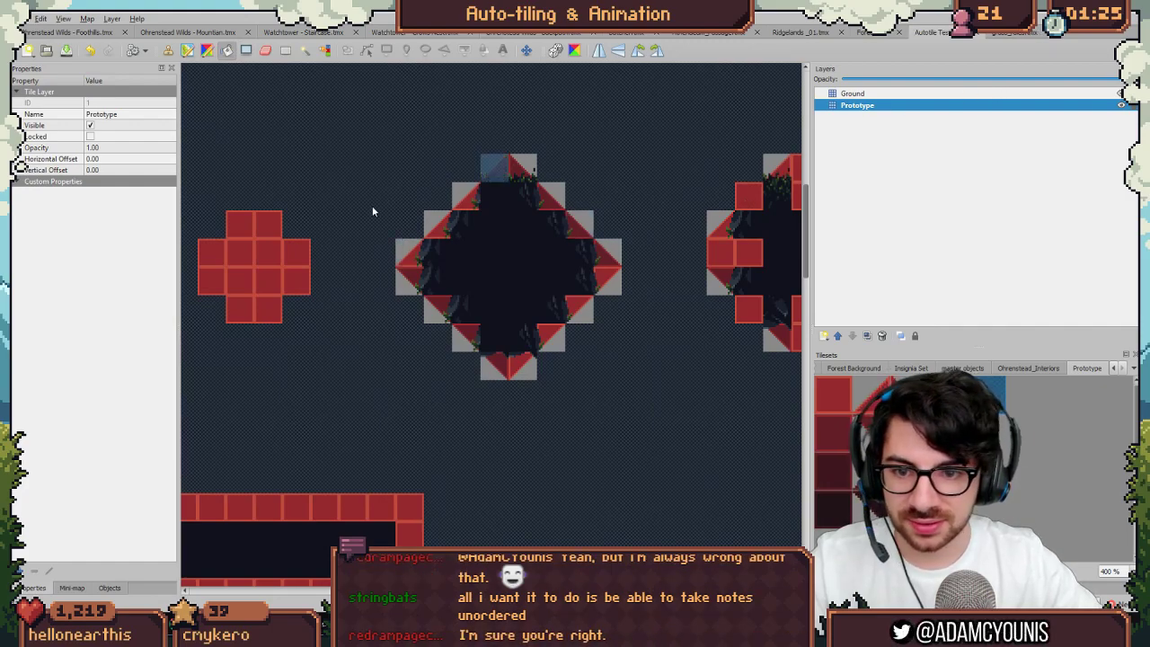
# Step: Fill the enclosed empty area inside the ring shape with the dark checkered tile and save the Autotile Test map
pyautogui.hscroll(-2, 431, 205)
pyautogui.keyDown('ctrl'); pyautogui.scroll(-2, 403, 203); pyautogui.keyUp('ctrl')
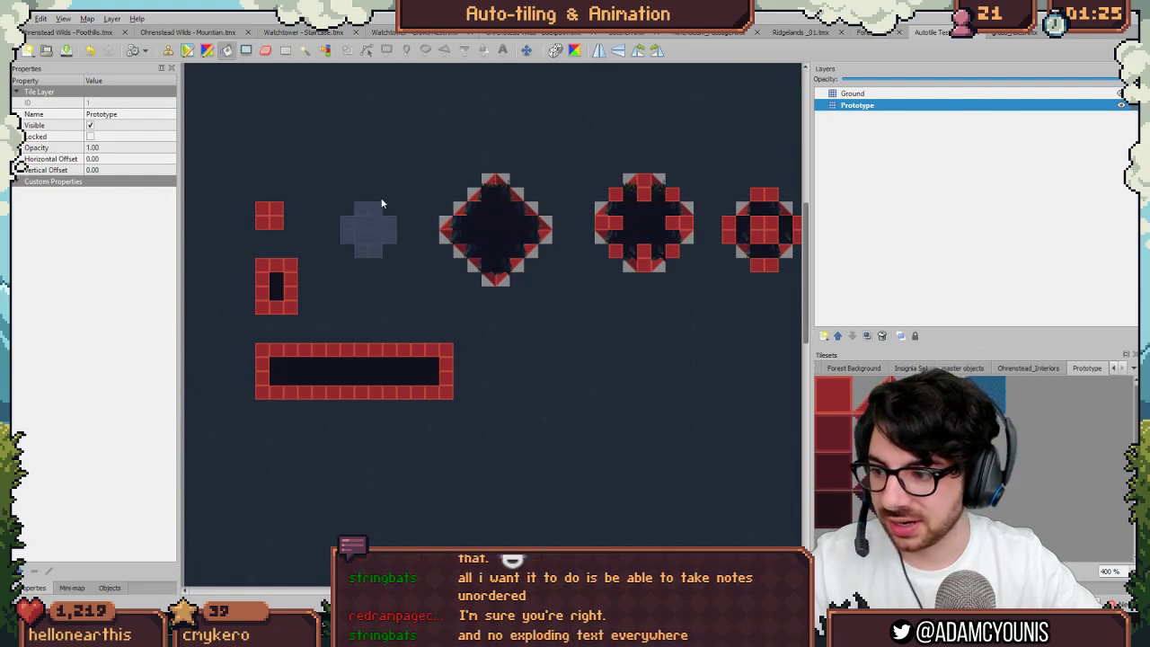
pyautogui.moveTo(366, 187); pyautogui.dragTo(336, 257, button='middle')
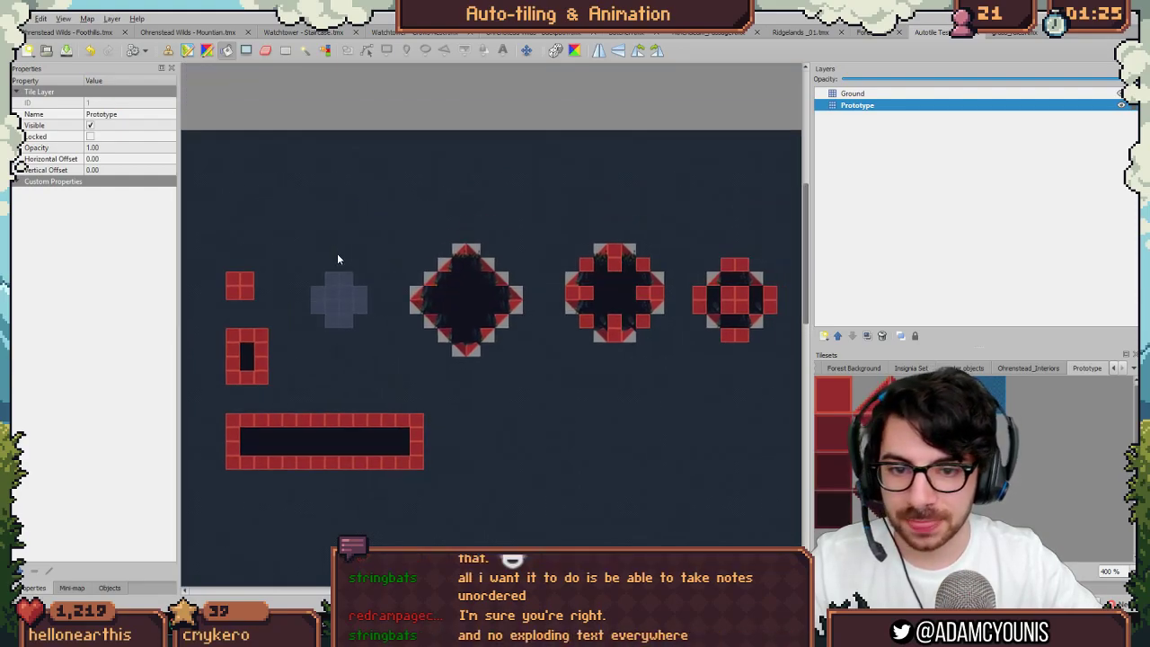
pyautogui.keyDown('ctrl'); pyautogui.scroll(3, 515, 242); pyautogui.keyUp('ctrl')
pyautogui.keyDown('ctrl'); pyautogui.scroll(-2, 515, 242); pyautogui.keyUp('ctrl')
pyautogui.moveTo(610, 233); pyautogui.dragTo(171, 228, button='middle')
pyautogui.moveTo(630, 252); pyautogui.dragTo(686, 255, button='middle')
pyautogui.click(563, 306)
pyautogui.hscroll(-4, 719, 286)
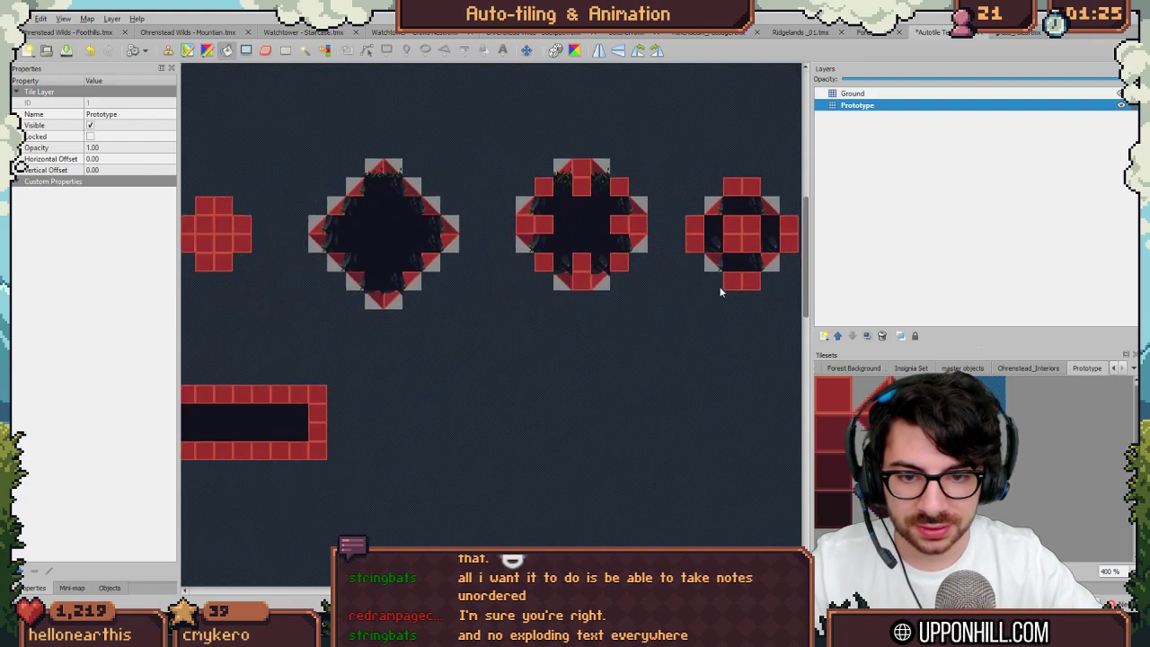
pyautogui.keyDown('ctrl'); pyautogui.scroll(-2, 461, 261); pyautogui.keyUp('ctrl')
pyautogui.keyDown('ctrl'); pyautogui.scroll(2, 364, 241); pyautogui.keyUp('ctrl')
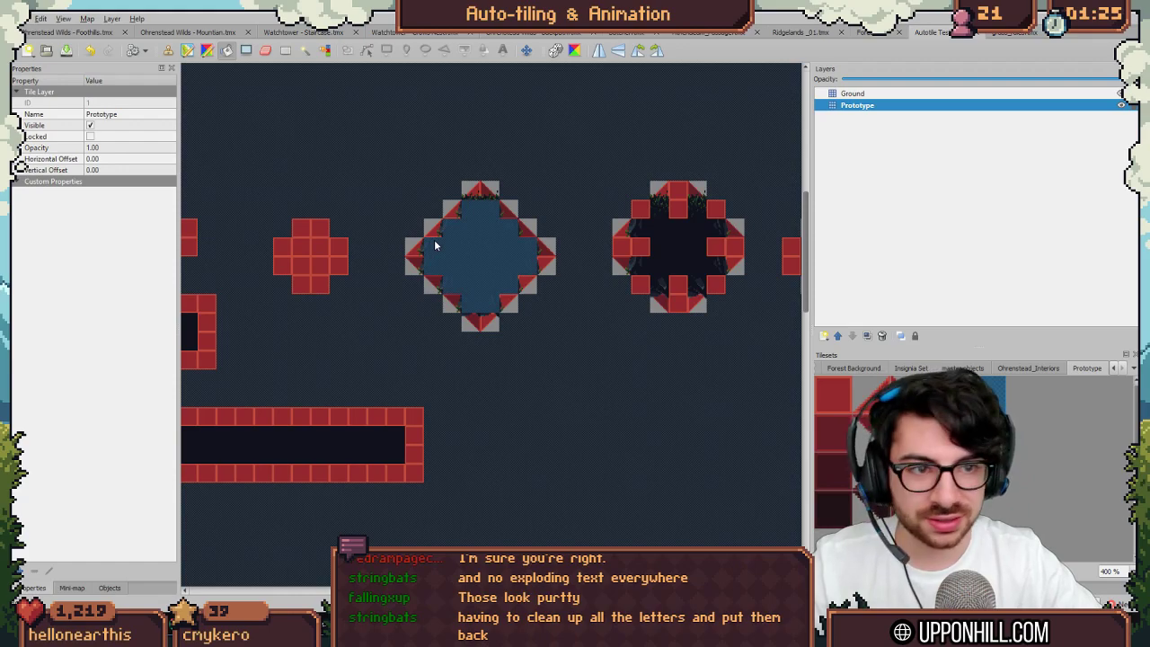
# Step: Run AutoMap on the Autotile Test map and toggle highlighting of the Ground layer to check the generated tiles
pyautogui.click(852, 94)
pyautogui.hotkey('ctrl', 'h')
pyautogui.hotkey('ctrl', 'h')
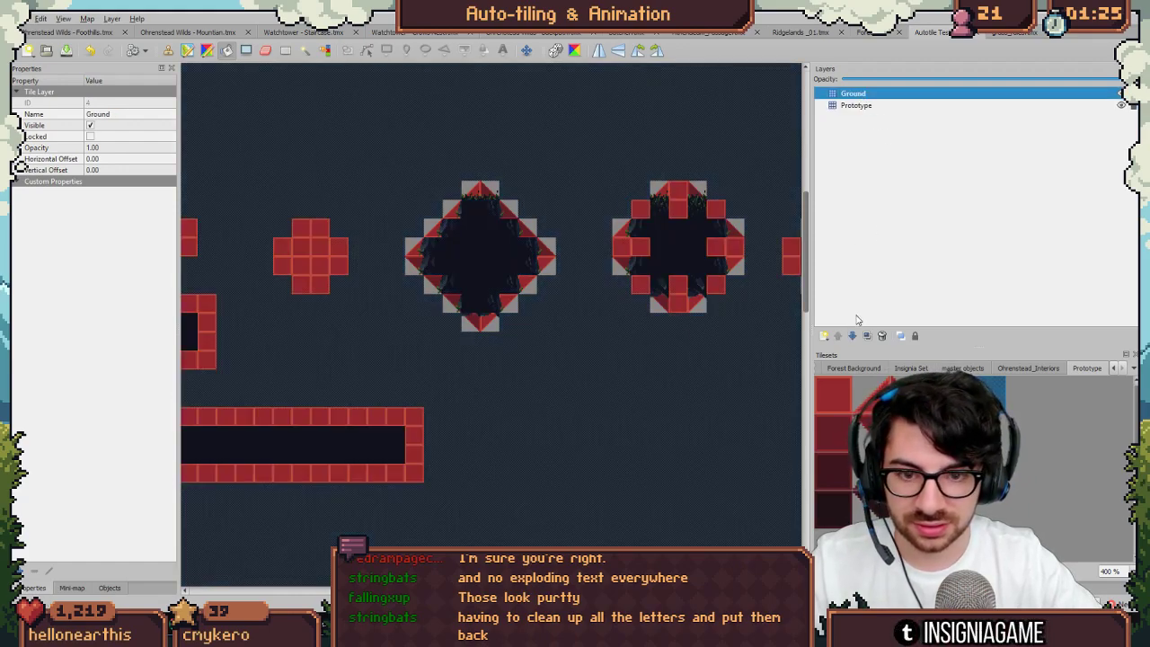
pyautogui.hotkey('ctrl', 'm')
pyautogui.hotkey('ctrl', 'h')
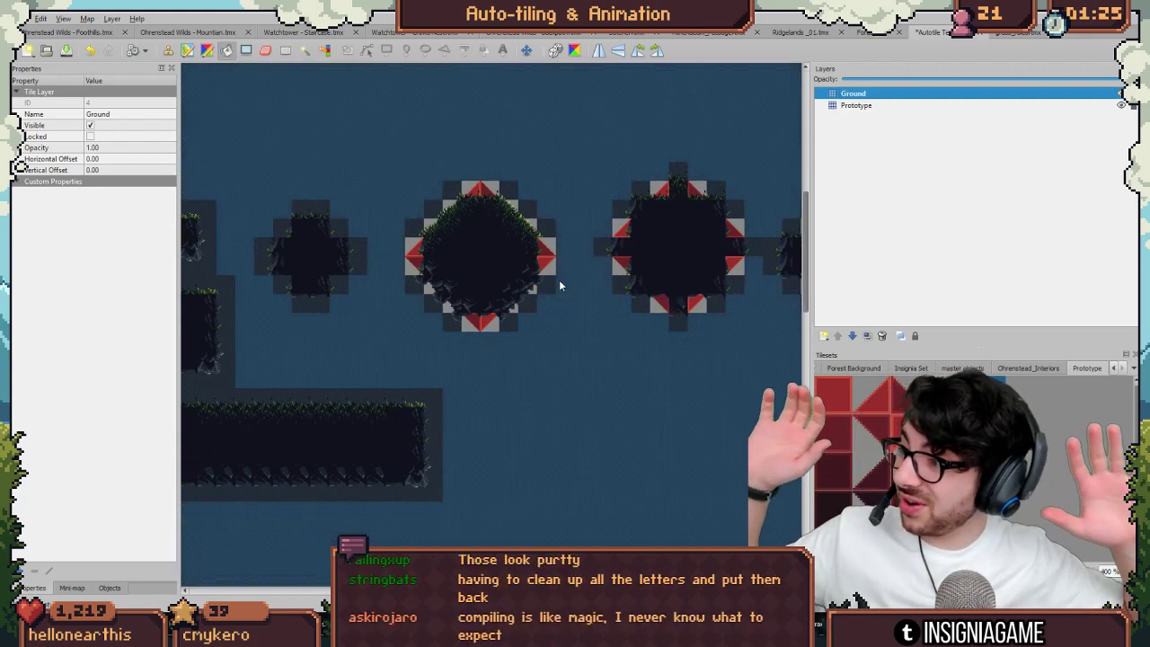
pyautogui.hotkey('ctrl', 'h')
pyautogui.hotkey('ctrl', 'h')
pyautogui.hotkey('ctrl', 'h')
# Step: Examine the automapped shapes close up, from the diamond and the cross to the small rectangles, for wrong edge tiles
pyautogui.press('r')
pyautogui.moveTo(377, 194); pyautogui.dragTo(323, 194, button='middle')
pyautogui.keyDown('ctrl'); pyautogui.scroll(2, 443, 191); pyautogui.keyUp('ctrl')
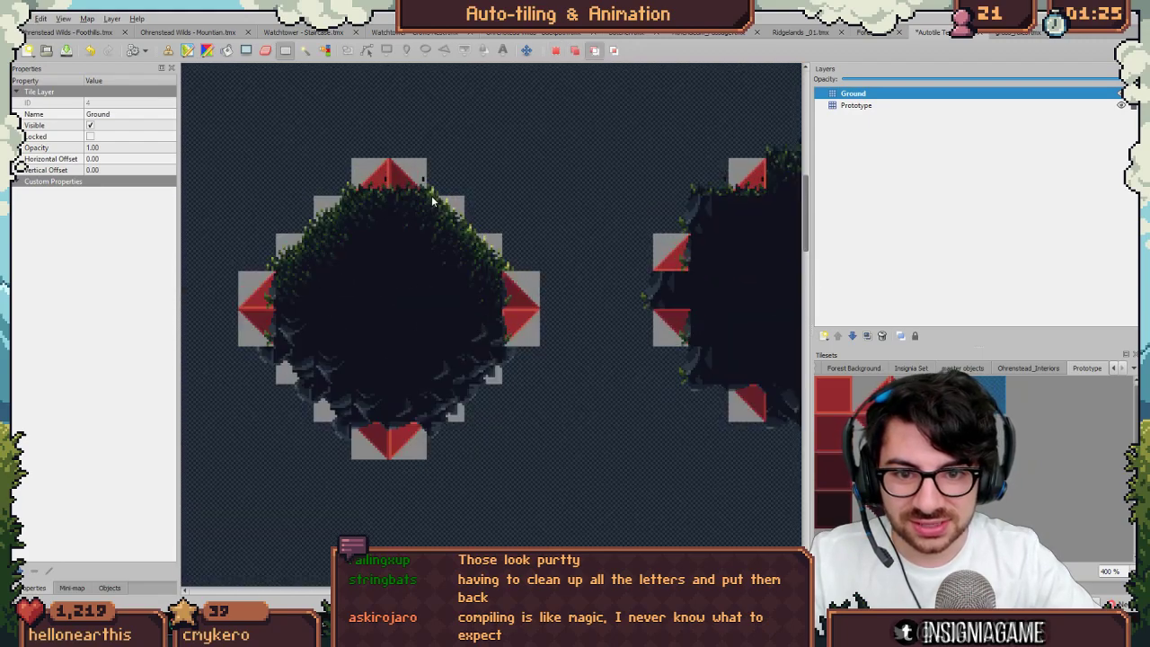
pyautogui.moveTo(393, 302); pyautogui.dragTo(229, 283, button='middle')
pyautogui.moveTo(629, 253); pyautogui.dragTo(427, 245, button='middle')
pyautogui.moveTo(588, 230); pyautogui.dragTo(396, 237, button='middle')
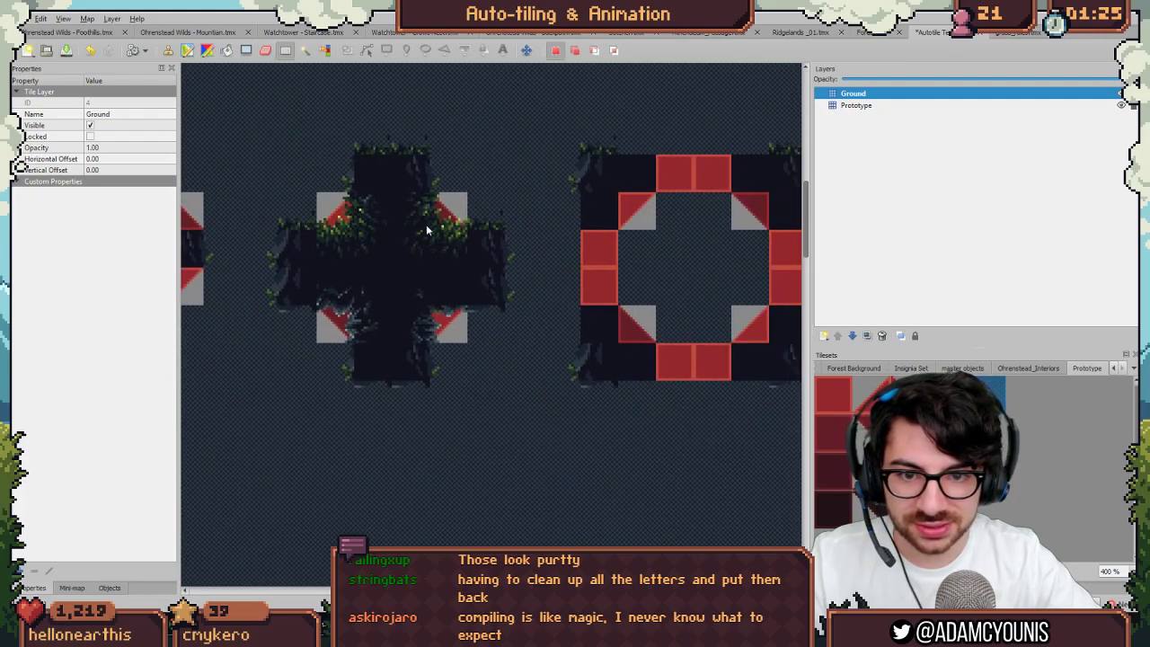
pyautogui.keyDown('ctrl'); pyautogui.scroll(-1, 386, 208); pyautogui.keyUp('ctrl')
pyautogui.moveTo(455, 218); pyautogui.dragTo(445, 257, button='middle')
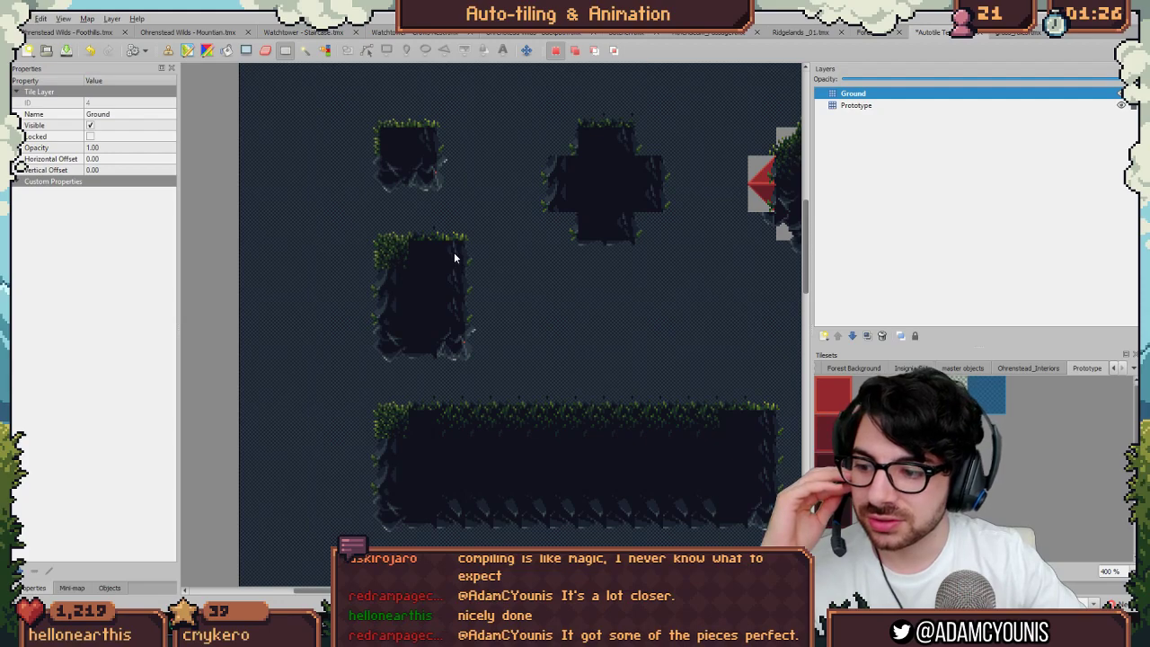
pyautogui.moveTo(525, 253); pyautogui.dragTo(457, 258, button='middle')
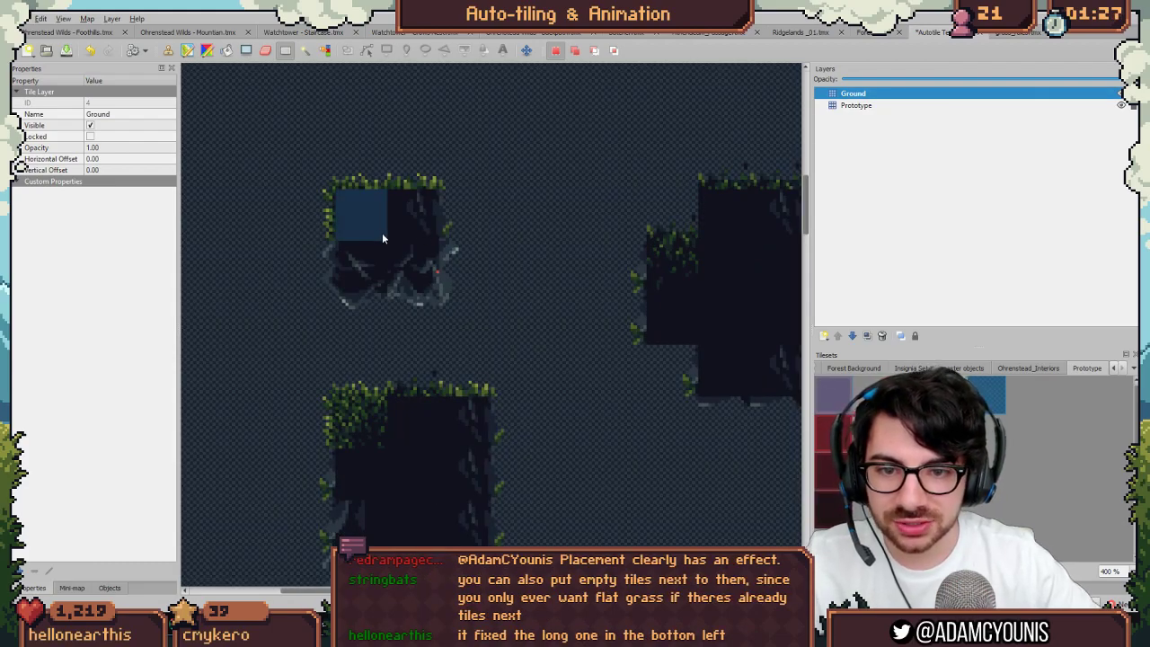
# Step: Mark out a three-tile row across the small square's upper half and its neighbouring empty tile to check which rule matches
pyautogui.moveTo(383, 235); pyautogui.dragTo(383, 235)
pyautogui.moveTo(451, 211); pyautogui.dragTo(351, 210)
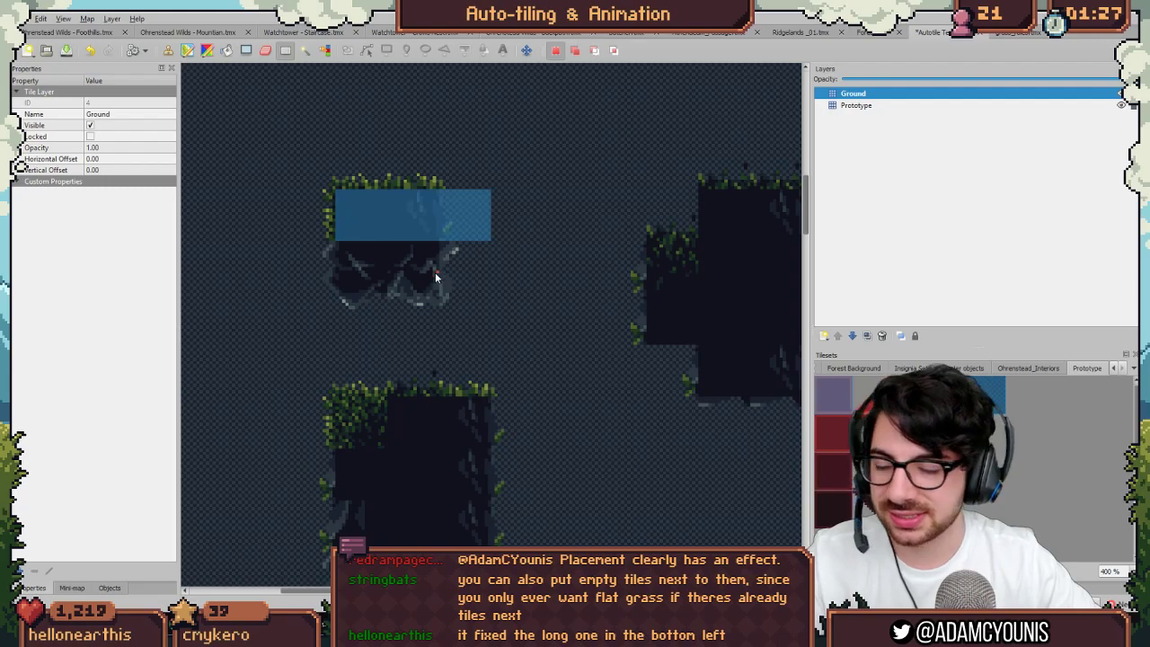
pyautogui.click(501, 214)
pyautogui.moveTo(501, 217); pyautogui.dragTo(361, 220)
pyautogui.click(468, 219)
pyautogui.moveTo(468, 220); pyautogui.dragTo(351, 220)
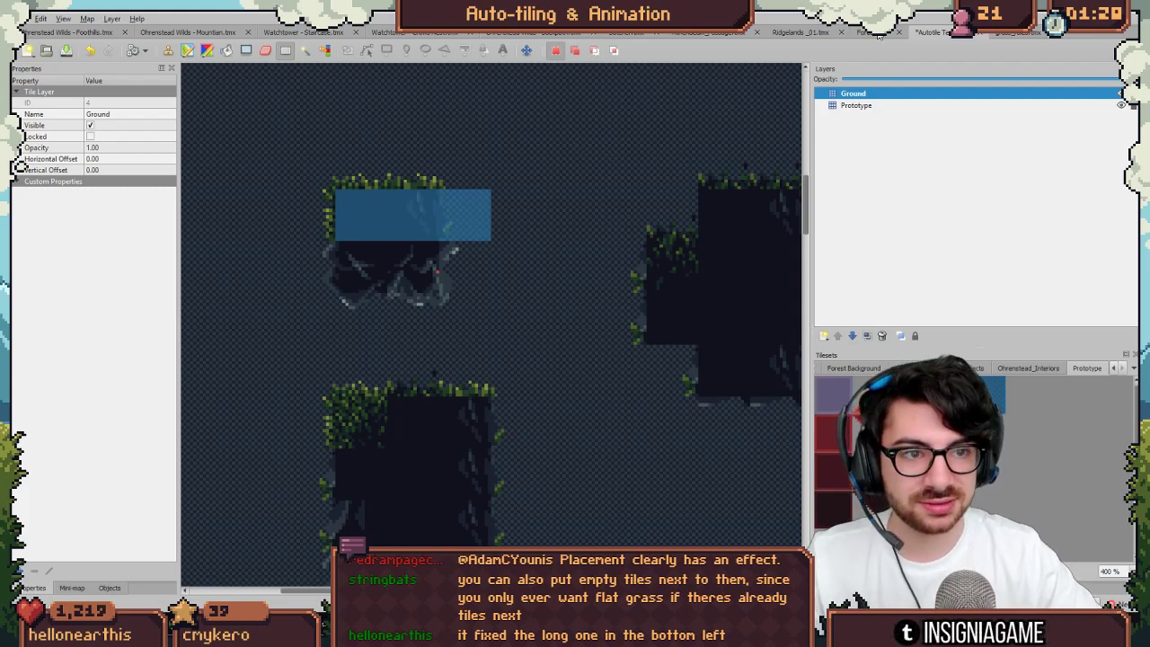
# Step: Save the Autotile Test map and outline the horizontal edge rule in the grass_rules map for comparison
pyautogui.hotkey('ctrl', 's')
pyautogui.click(997, 35)
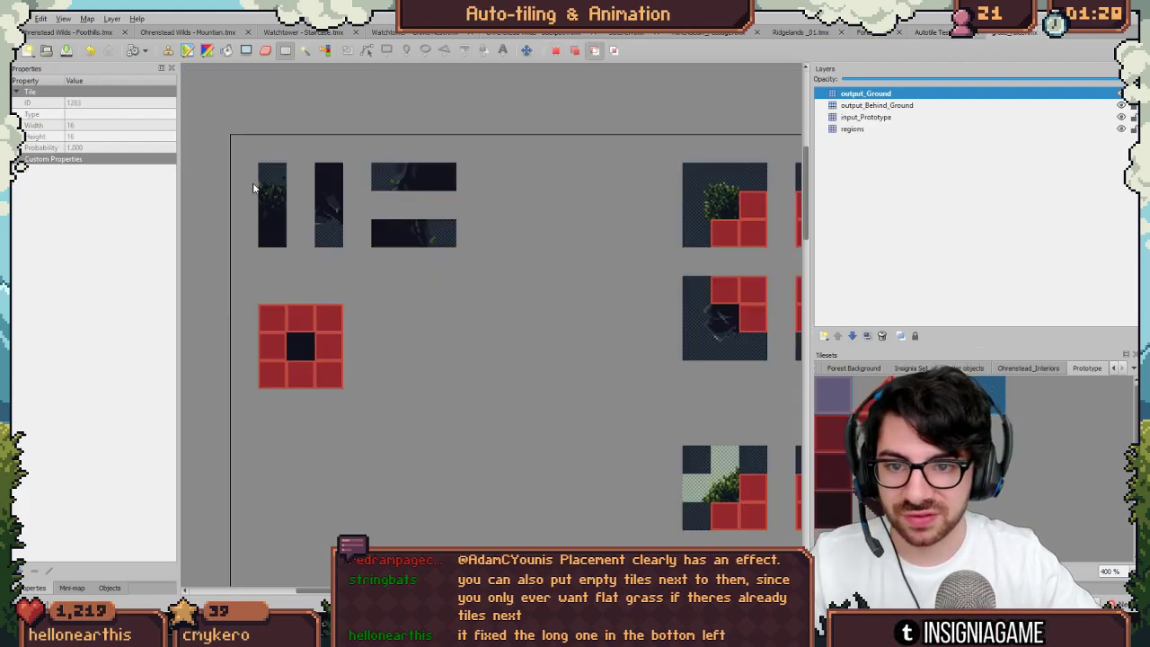
pyautogui.keyDown('ctrl'); pyautogui.scroll(2, 255, 187); pyautogui.keyUp('ctrl')
pyautogui.moveTo(493, 277); pyautogui.dragTo(616, 272)
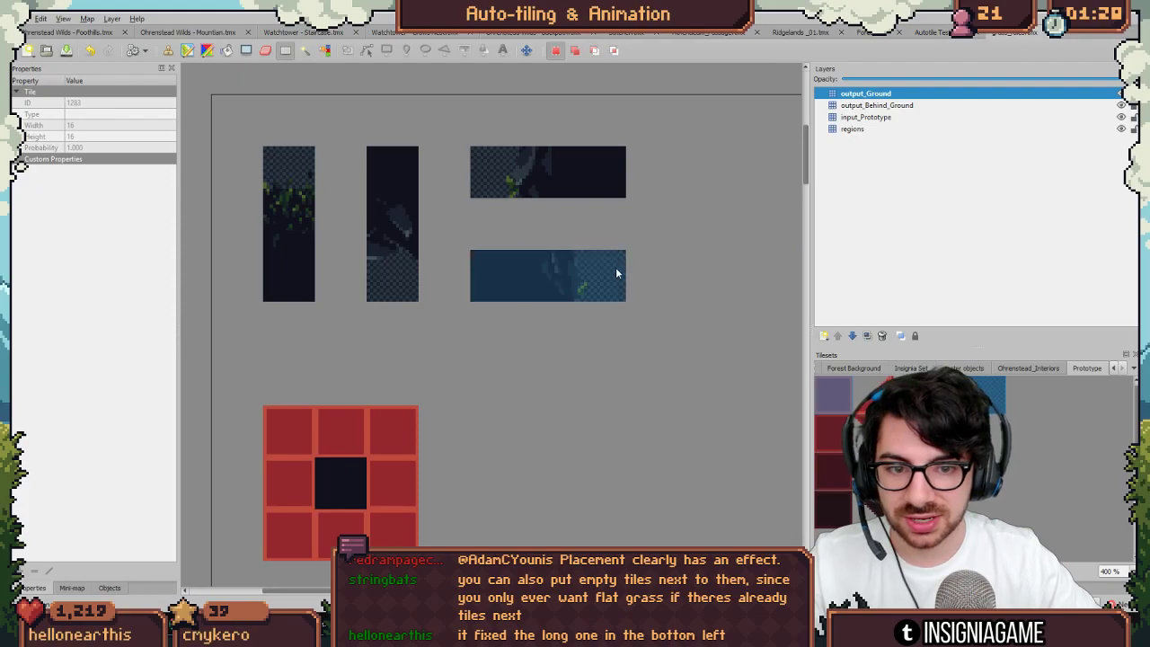
pyautogui.click(279, 260)
pyautogui.keyDown('ctrl'); pyautogui.scroll(-1, 280, 261); pyautogui.keyUp('ctrl')
# Step: Switch to Aseprite and recolour the dark checkered tile in pink shades, starting with palette index 43
pyautogui.hotkey('alt', 'Tab')
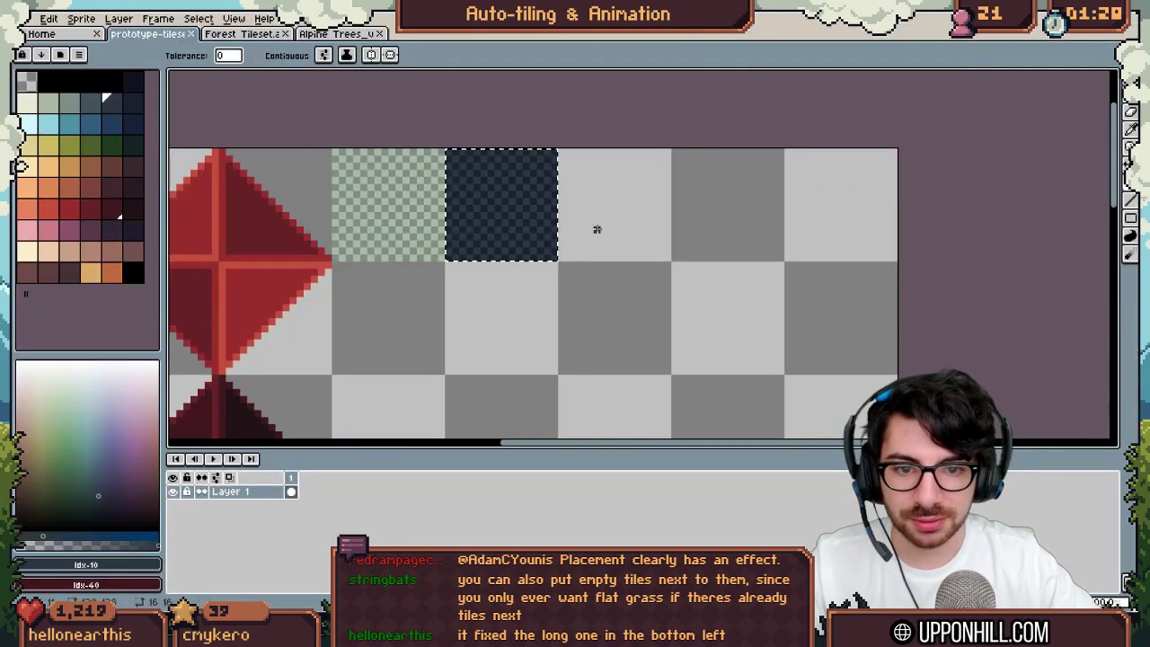
pyautogui.scroll(3, 470, 180)
pyautogui.click(48, 232)
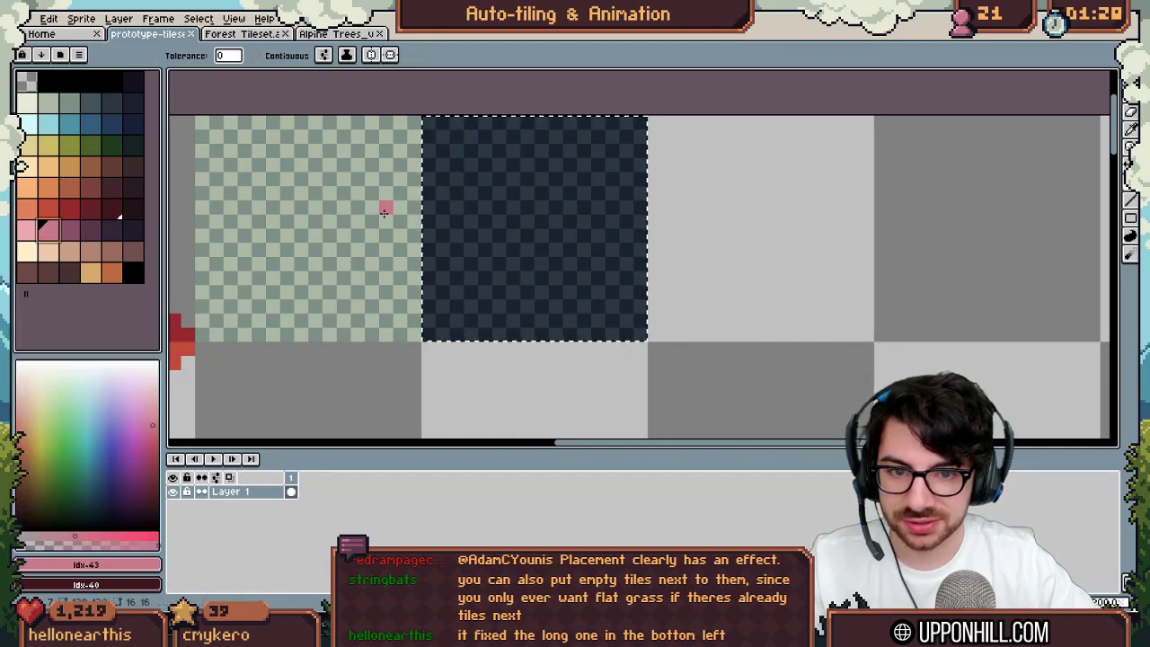
pyautogui.click(457, 207)
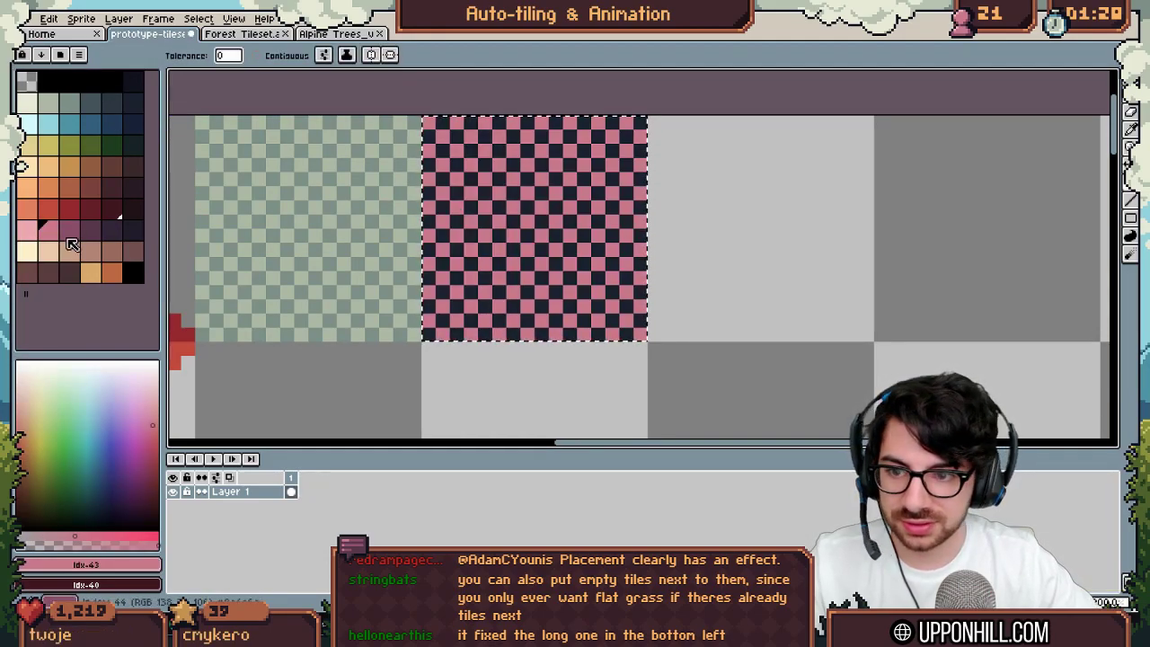
pyautogui.click(534, 229)
pyautogui.scroll(-2, 534, 229)
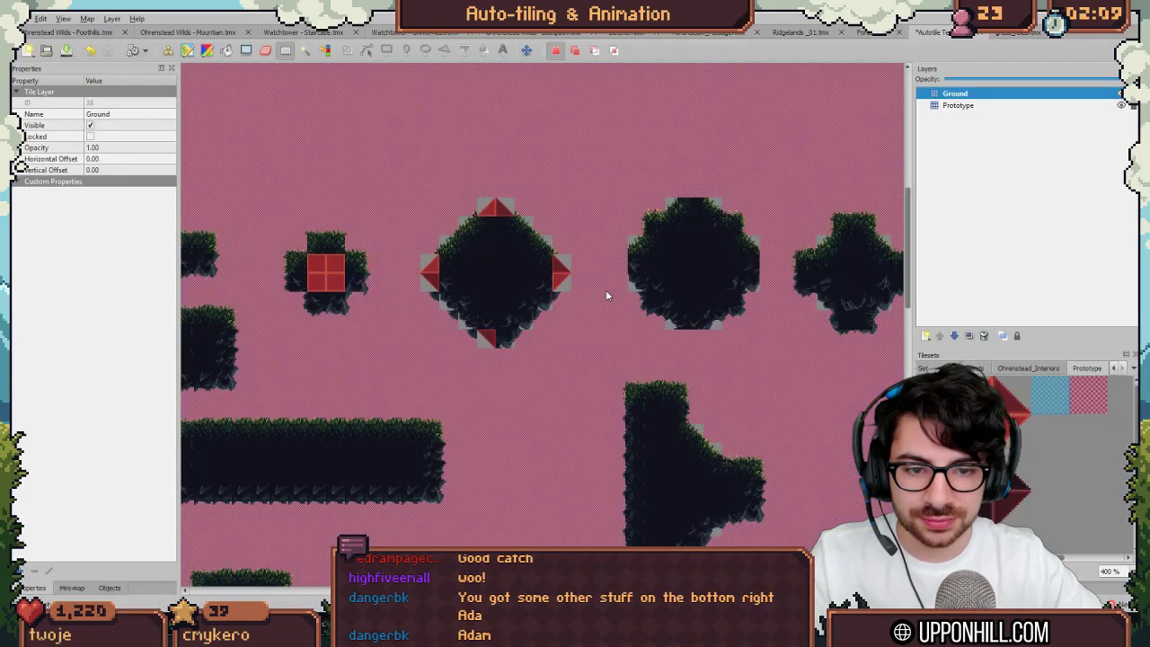
# Step: Save the Autotile Test map in Tiled and bring up the grass_rules map
pyautogui.press('ctrl')
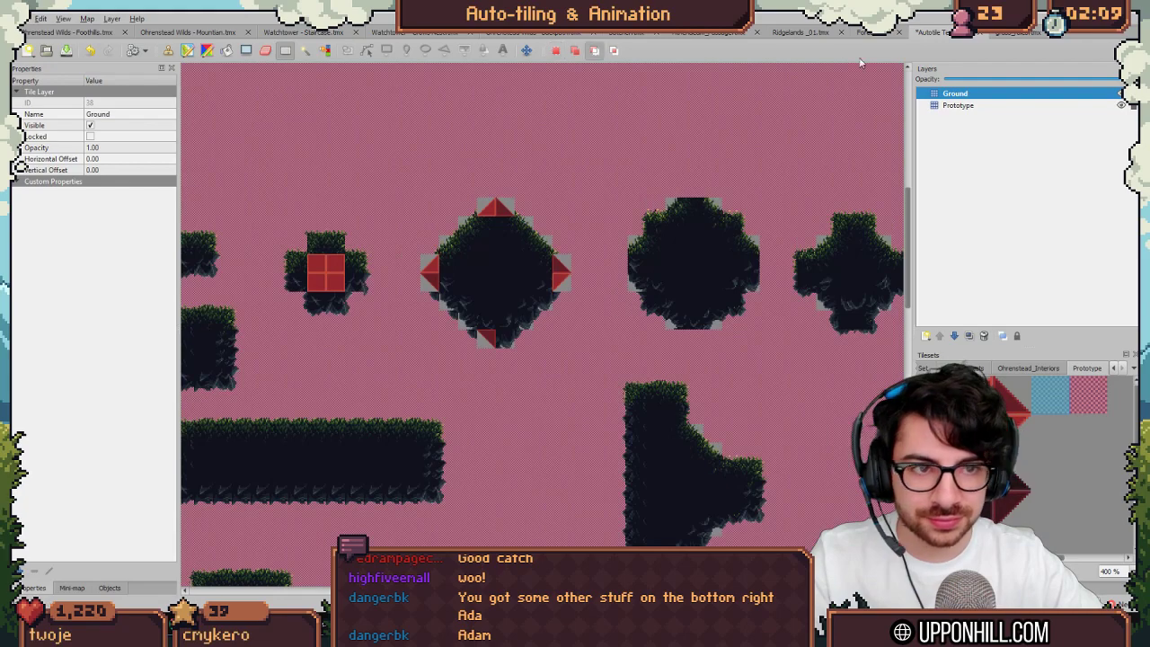
pyautogui.click(943, 34)
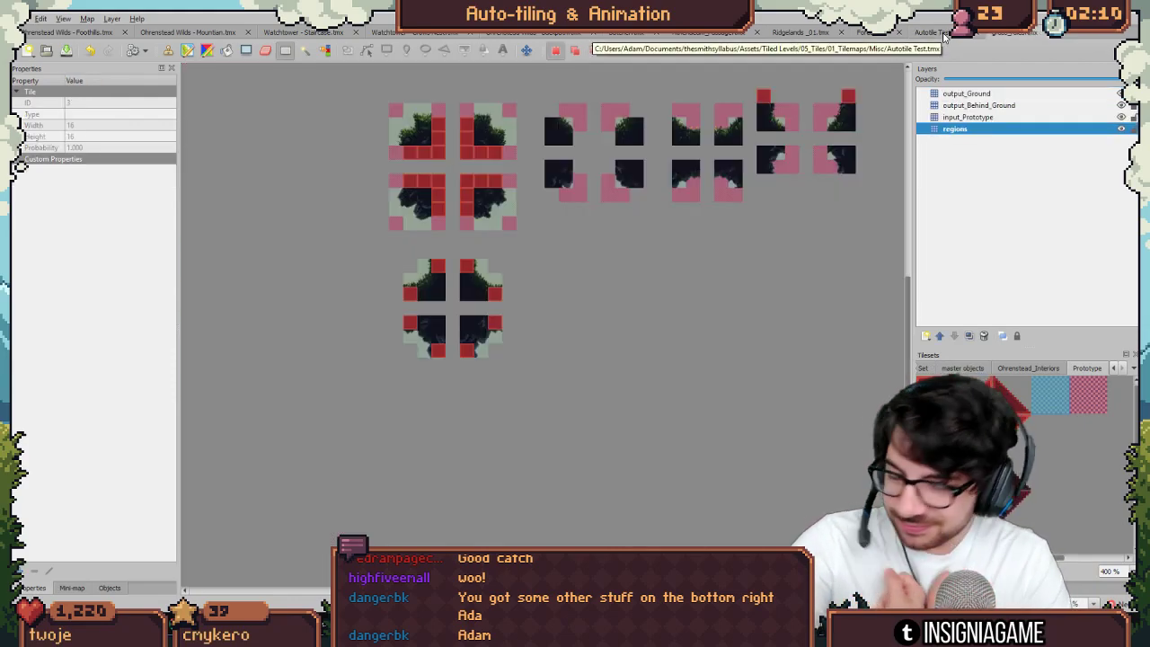
# Step: Examine the leftover corner rules in the grass_rules map, then the generated shapes in the Autotile Test map
pyautogui.keyDown('ctrl'); pyautogui.scroll(-1, 468, 155); pyautogui.keyUp('ctrl')
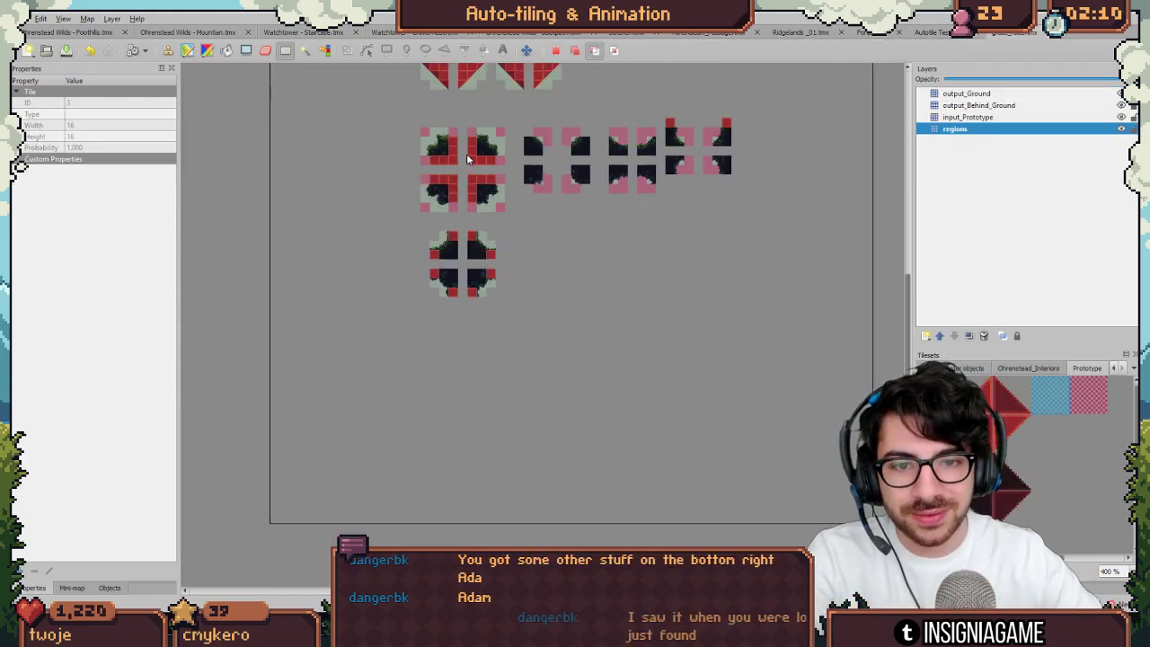
pyautogui.keyDown('ctrl'); pyautogui.scroll(1, 585, 190); pyautogui.keyUp('ctrl')
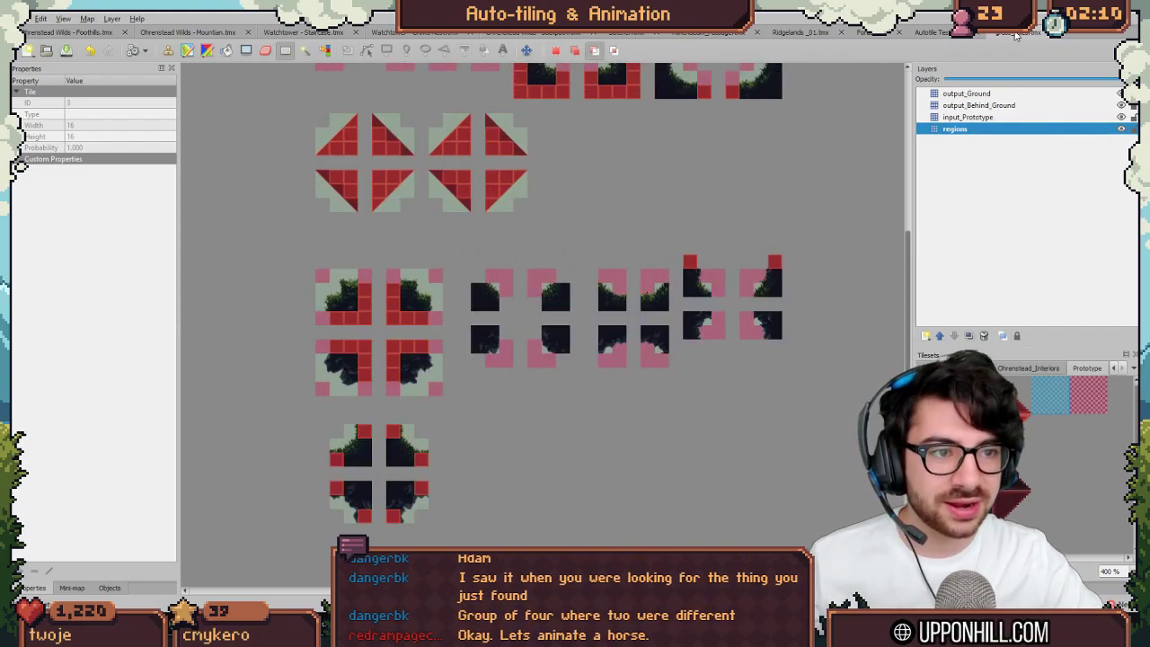
pyautogui.click(934, 34)
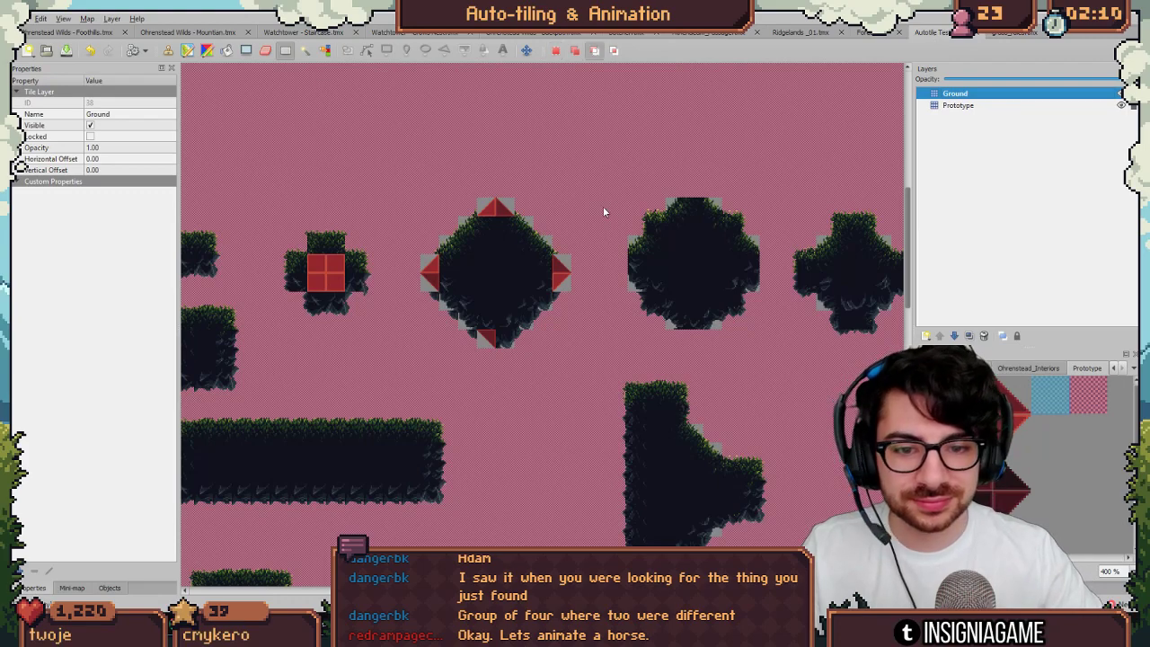
pyautogui.keyDown('ctrl'); pyautogui.scroll(-1, 522, 232); pyautogui.keyUp('ctrl')
pyautogui.moveTo(522, 232); pyautogui.dragTo(393, 180, button='middle')
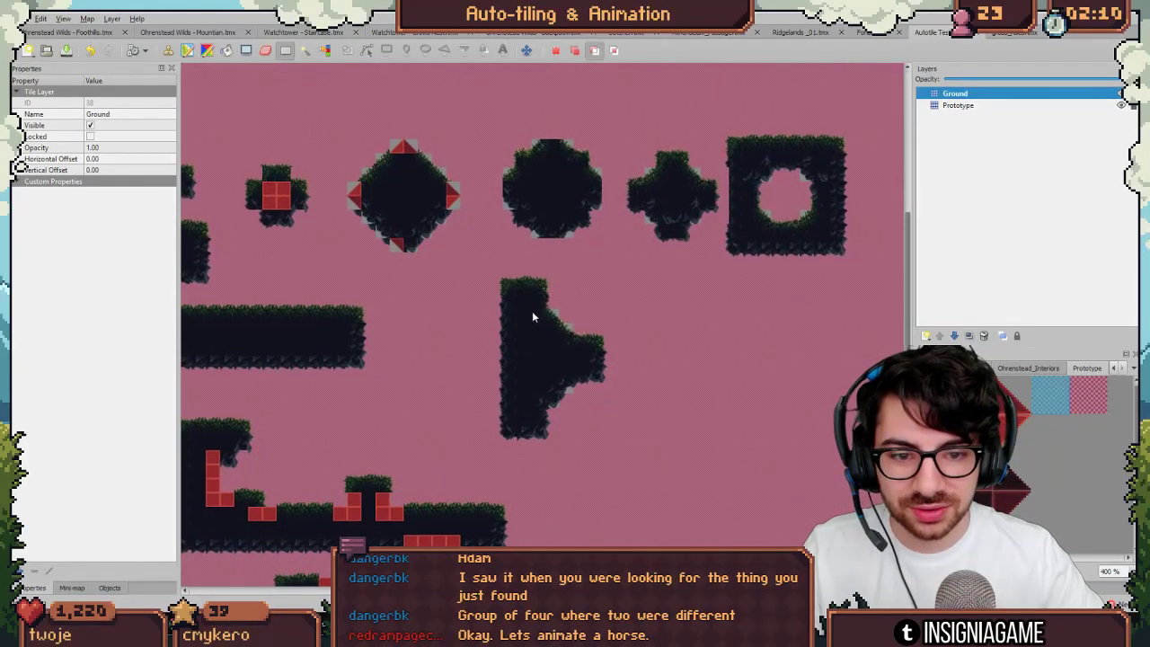
pyautogui.keyDown('ctrl'); pyautogui.scroll(1, 529, 309); pyautogui.keyUp('ctrl')
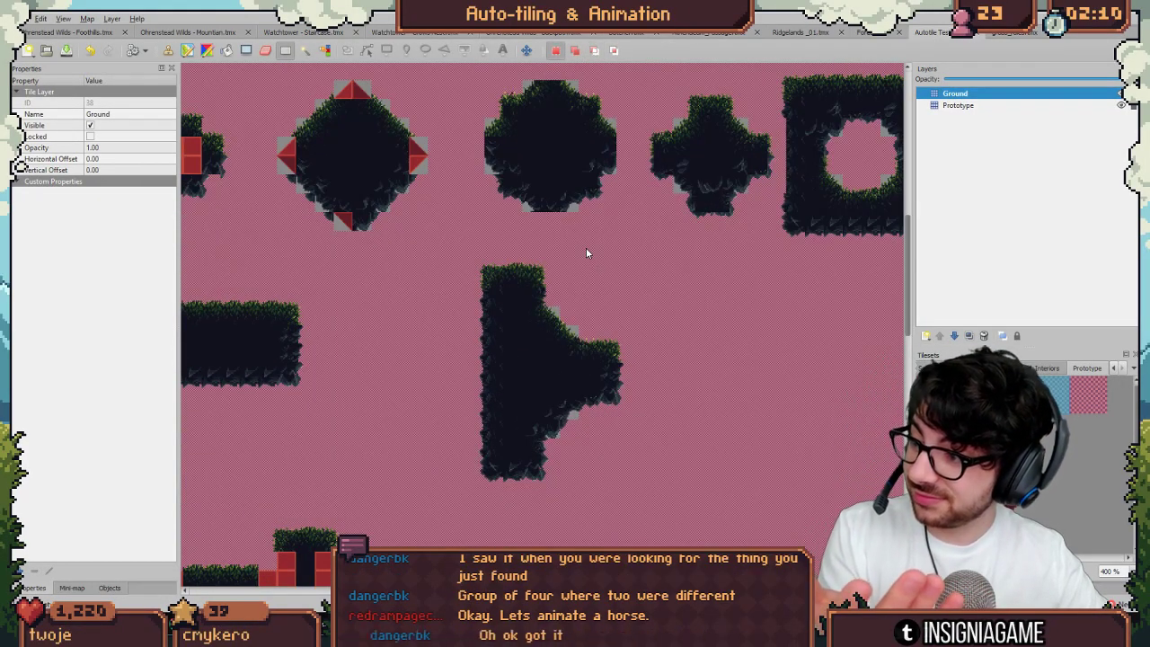
pyautogui.moveTo(649, 254); pyautogui.dragTo(521, 231, button='middle')
pyautogui.keyDown('ctrl'); pyautogui.scroll(-1, 526, 291); pyautogui.keyUp('ctrl')
pyautogui.keyDown('ctrl'); pyautogui.scroll(1, 449, 361); pyautogui.keyUp('ctrl')
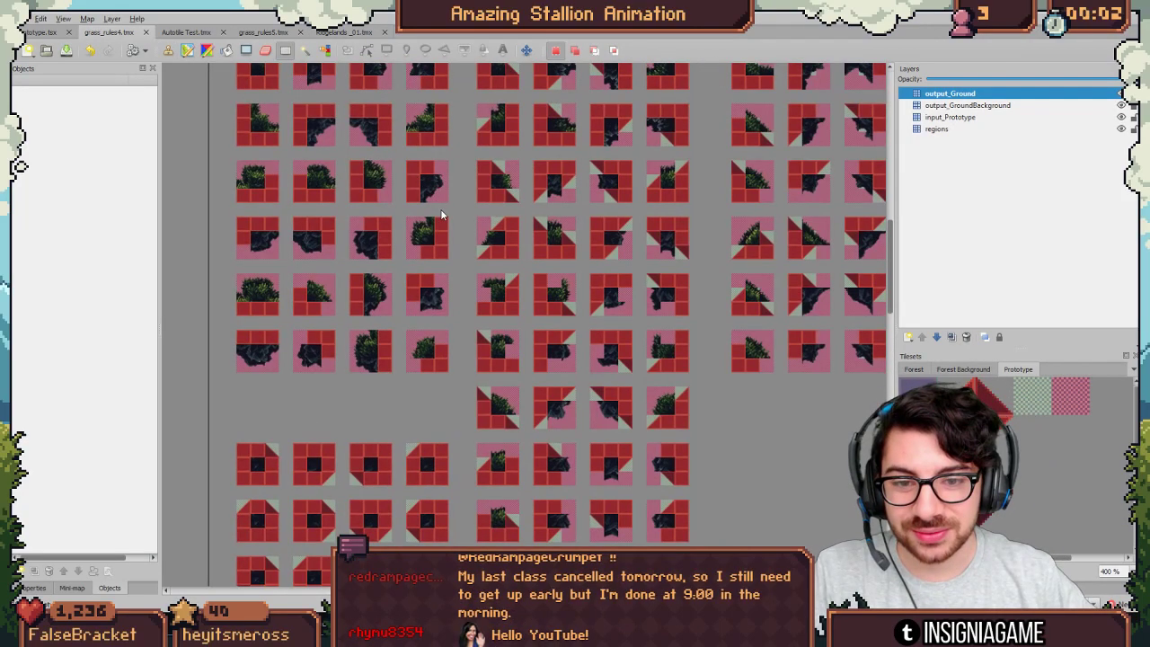
# Step: Open the recent Ohrenstead Wilds - Foothills map for a brief look at its ledges and close it again
pyautogui.keyDown('ctrl'); pyautogui.scroll(-2, 432, 216); pyautogui.keyUp('ctrl')
pyautogui.scroll(2, 467, 270)
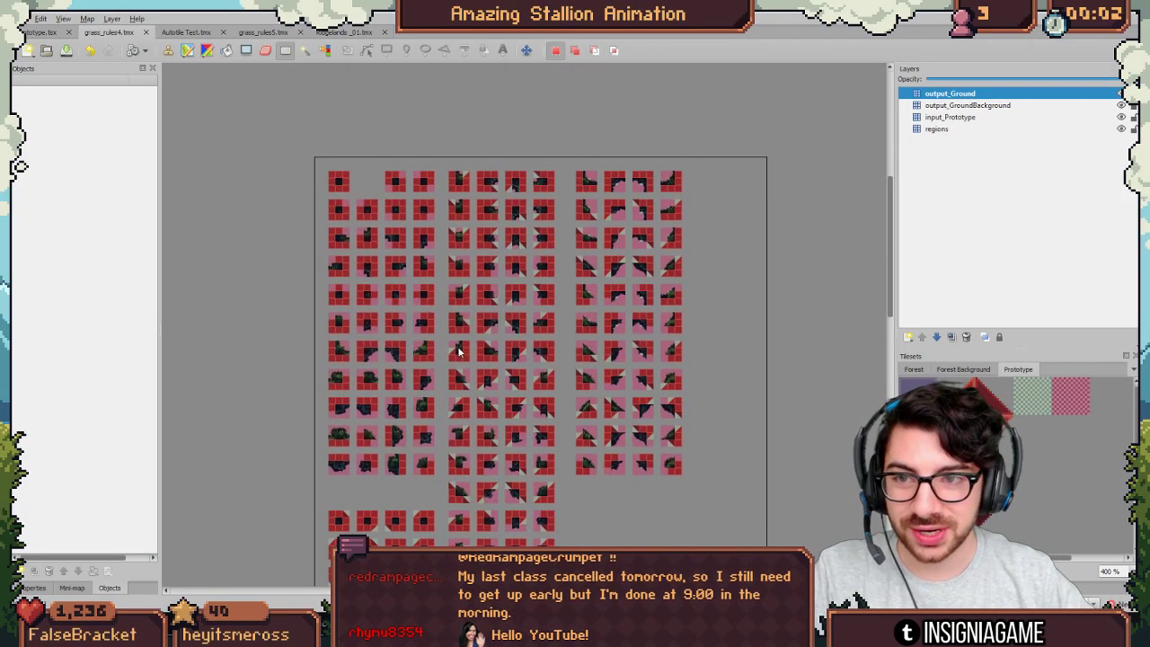
pyautogui.click(18, 19)
pyautogui.moveTo(81, 58)
pyautogui.click(261, 137)
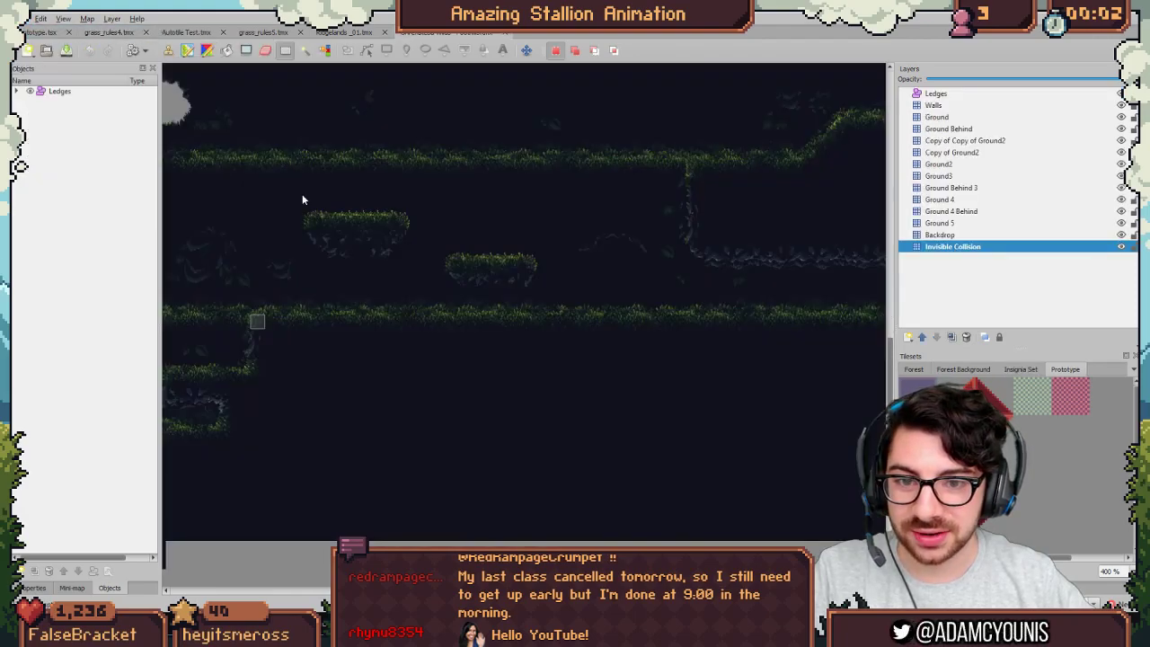
pyautogui.click(505, 34)
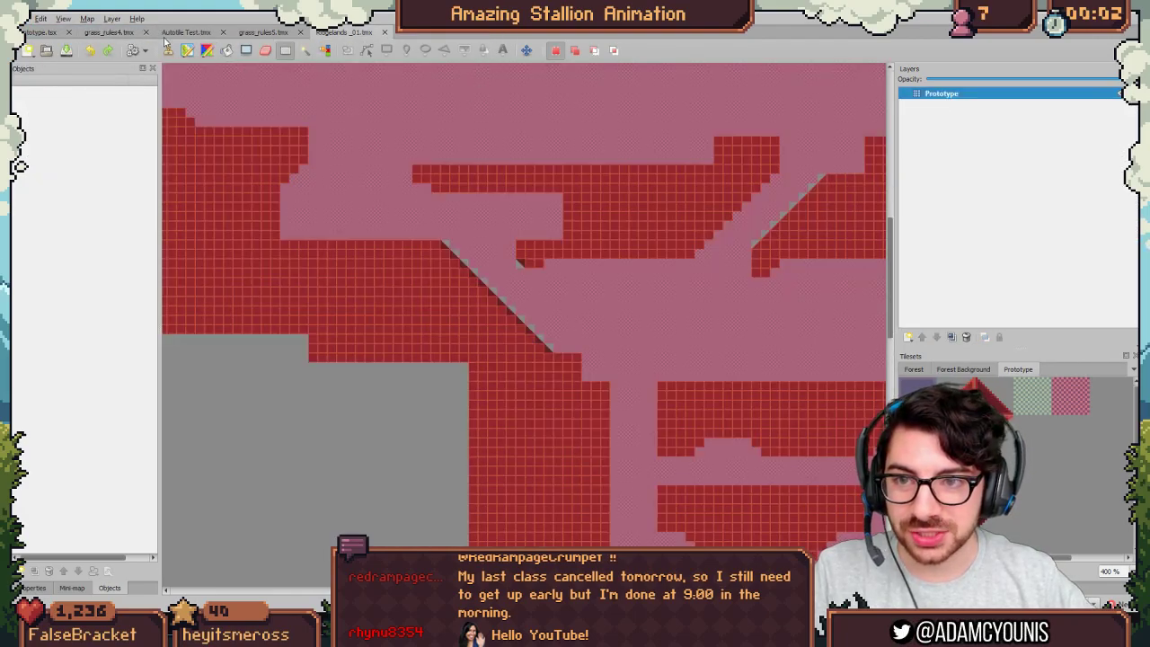
# Step: Bring up the grass_rules4 map and look over its grid of three-by-three tile rules
pyautogui.click(122, 32)
pyautogui.keyDown('ctrl'); pyautogui.scroll(2, 426, 216); pyautogui.keyUp('ctrl')
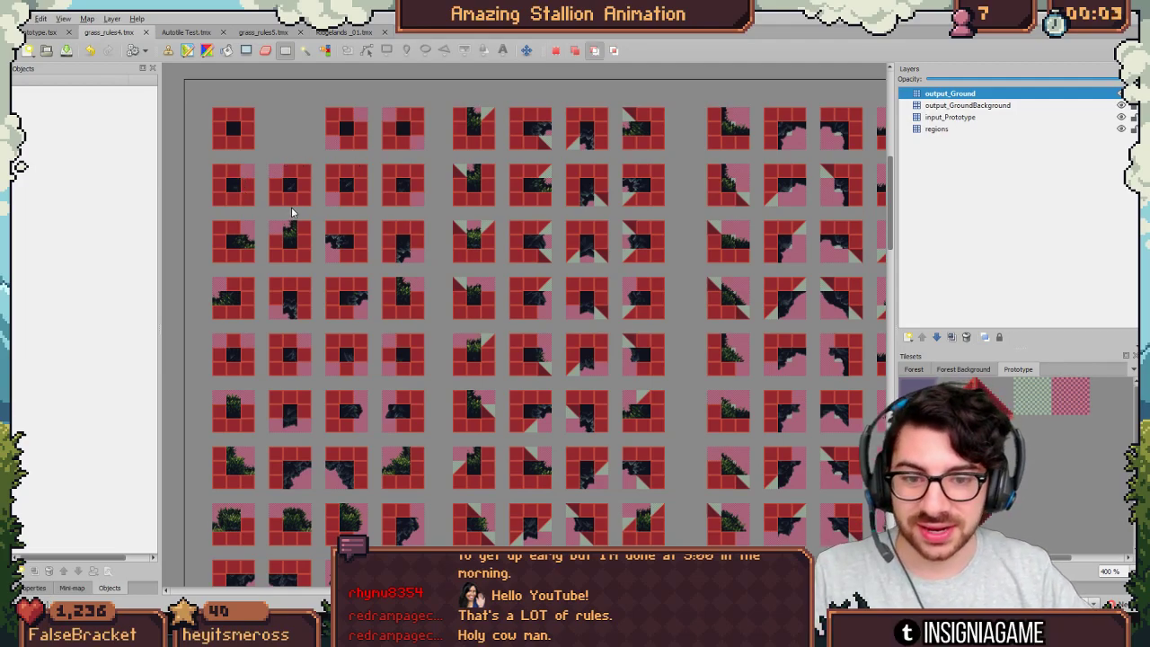
pyautogui.keyDown('ctrl'); pyautogui.scroll(-1, 291, 207); pyautogui.keyUp('ctrl')
pyautogui.moveTo(365, 255); pyautogui.dragTo(401, 2, button='middle')
pyautogui.moveTo(384, 375); pyautogui.dragTo(411, 332, button='middle')
pyautogui.scroll(5, 409, 333)
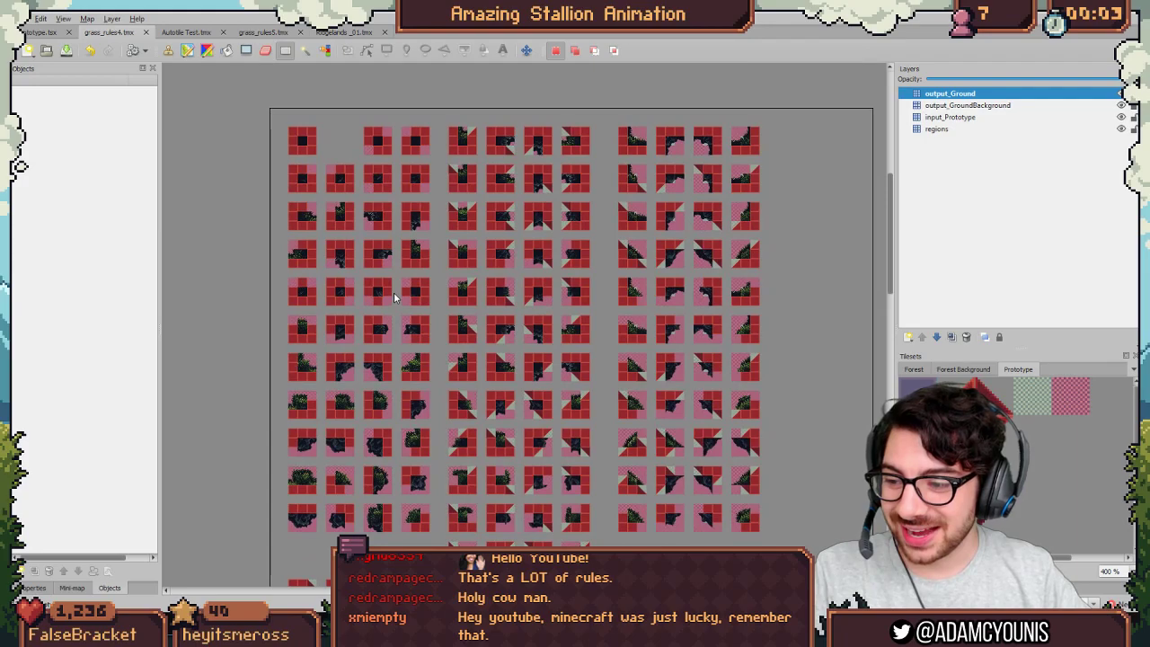
pyautogui.keyDown('ctrl'); pyautogui.scroll(1, 337, 147); pyautogui.keyUp('ctrl')
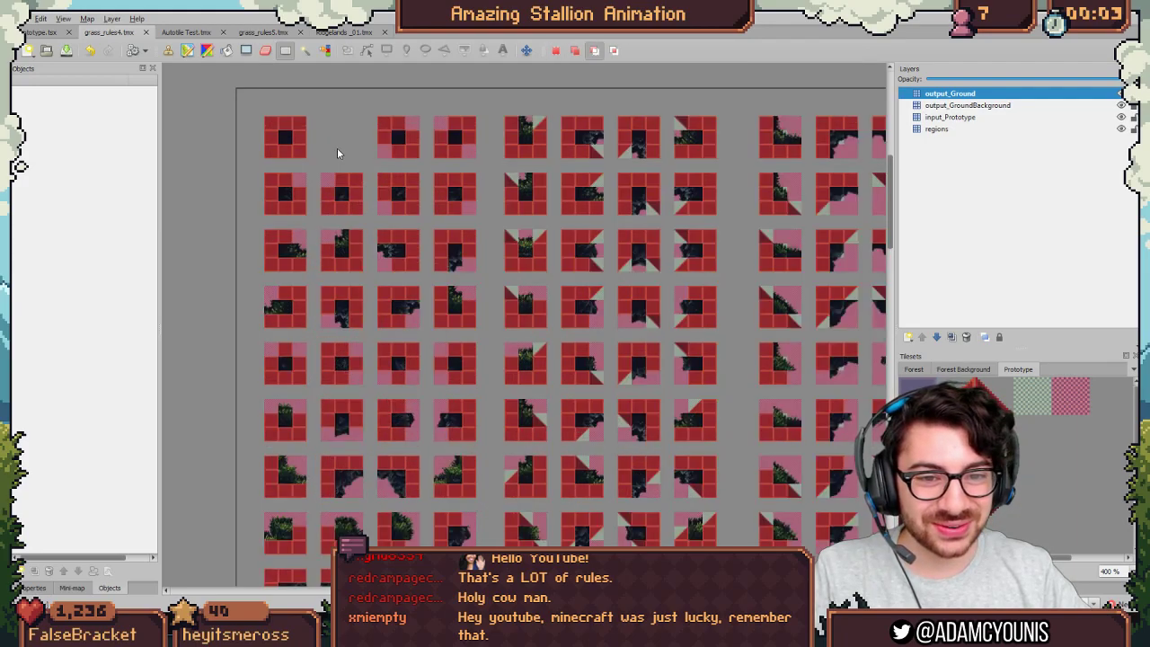
pyautogui.hscroll(3, 337, 153)
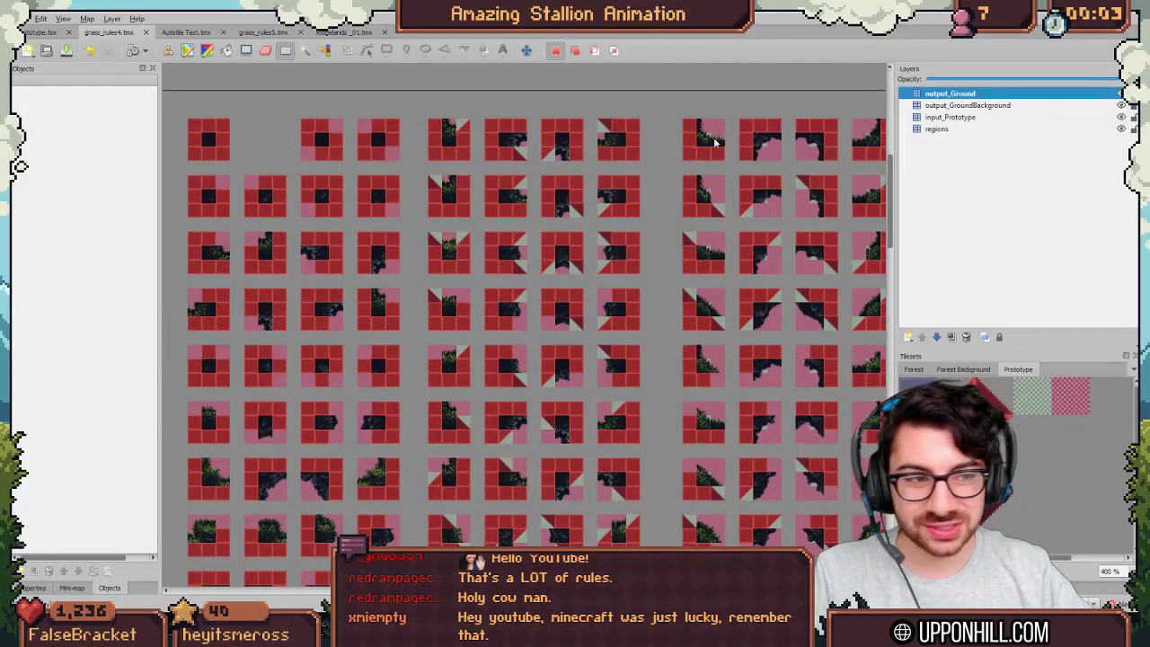
# Step: Hide the output_Ground and output_GroundBackground layers and examine the bare input_Prototype patterns of the rules
pyautogui.click(1121, 94)
pyautogui.click(1121, 105)
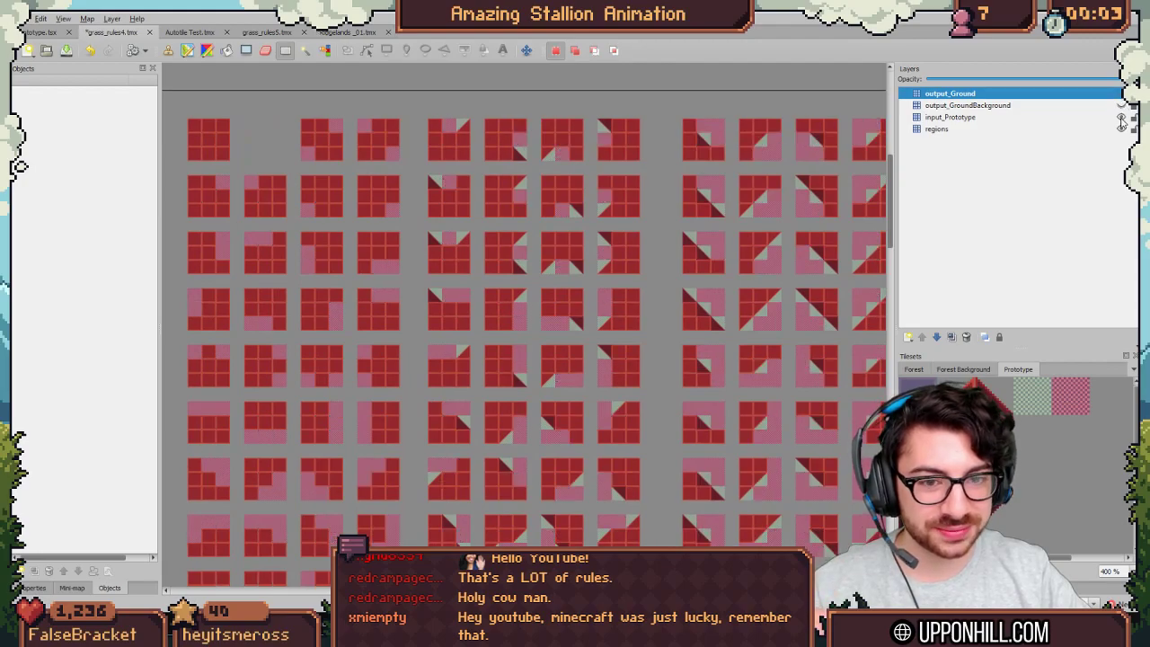
pyautogui.click(1122, 117)
pyautogui.click(1121, 118)
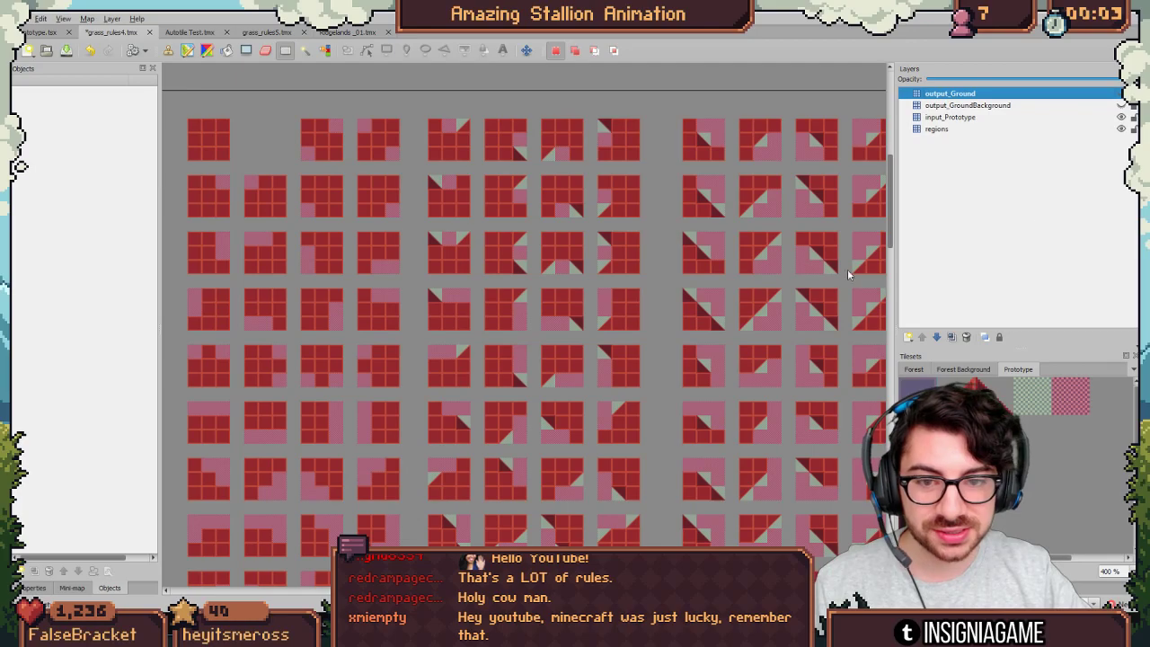
pyautogui.keyDown('ctrl'); pyautogui.scroll(4, 220, 126); pyautogui.keyUp('ctrl')
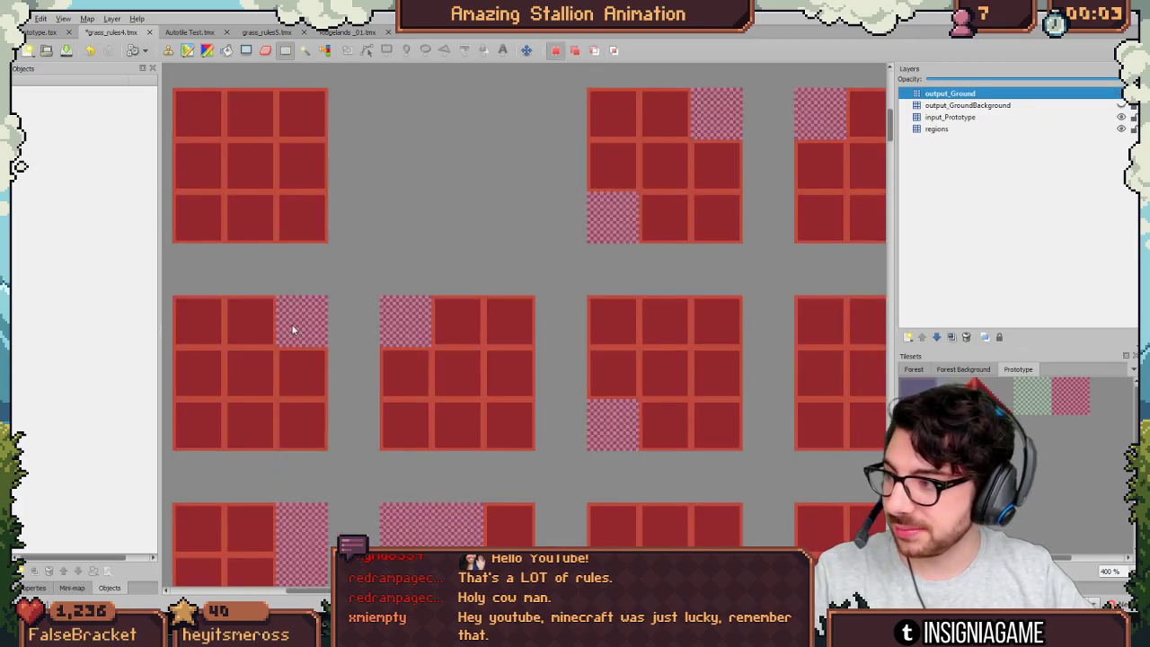
pyautogui.keyDown('ctrl'); pyautogui.scroll(-3, 375, 244); pyautogui.keyUp('ctrl')
pyautogui.scroll(-3, 426, 321)
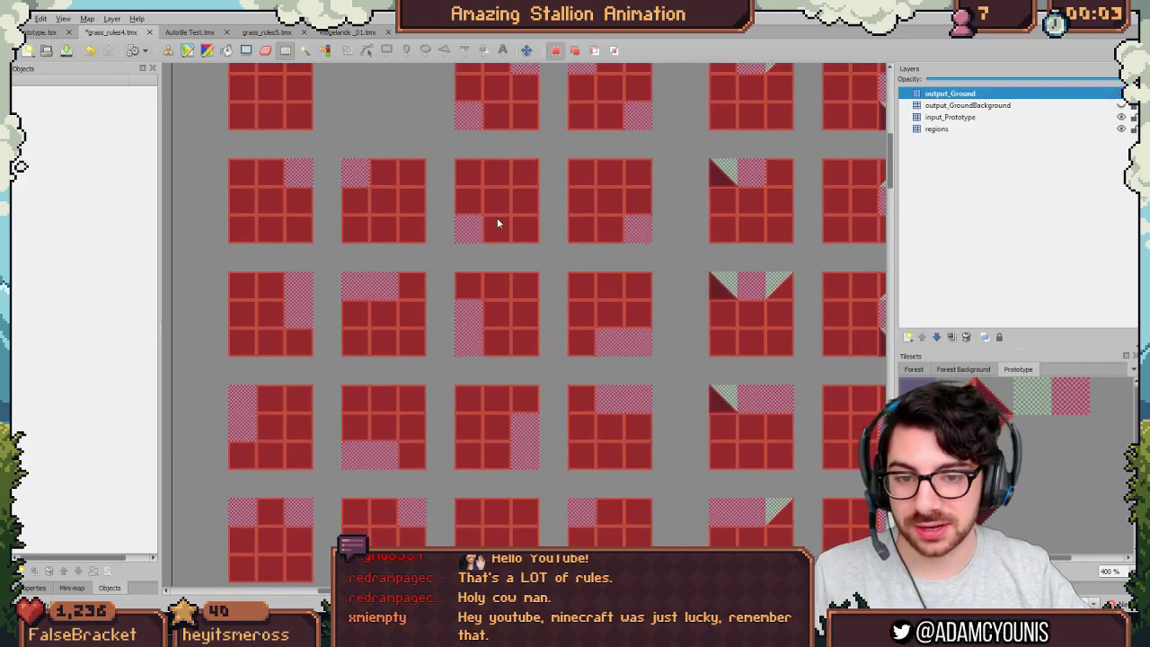
pyautogui.keyDown('ctrl'); pyautogui.scroll(-2, 499, 200); pyautogui.keyUp('ctrl')
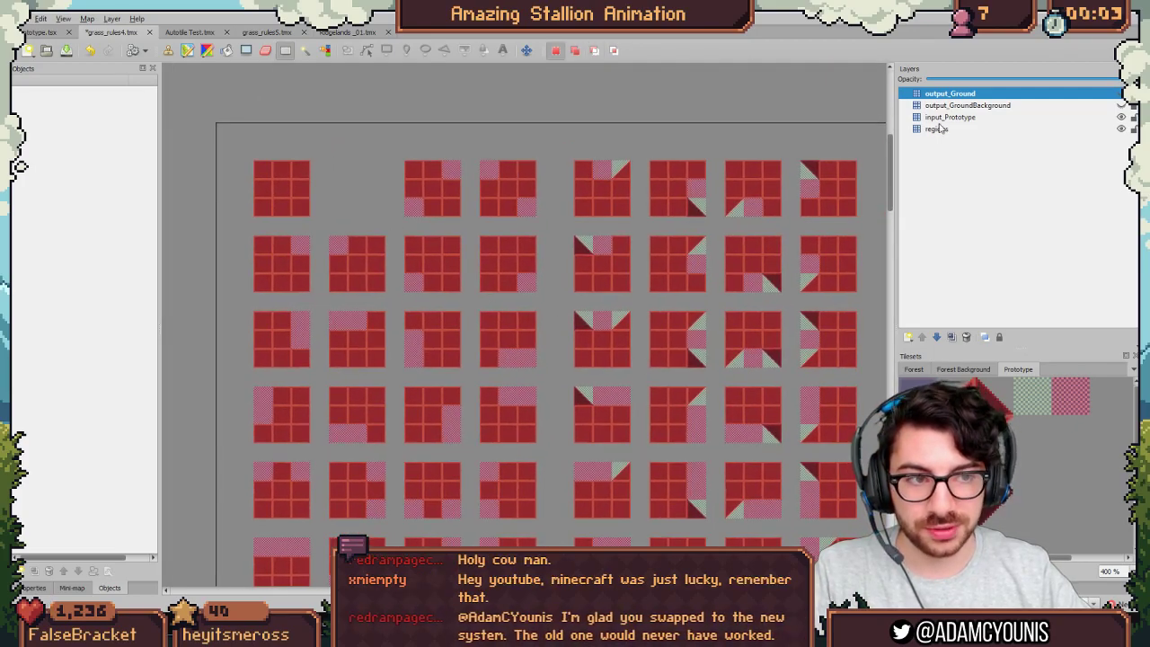
# Step: Toggle the output_GroundBackground and output_Ground layers to compare rule inputs with outputs, leaving both layers shown
pyautogui.click(1121, 105)
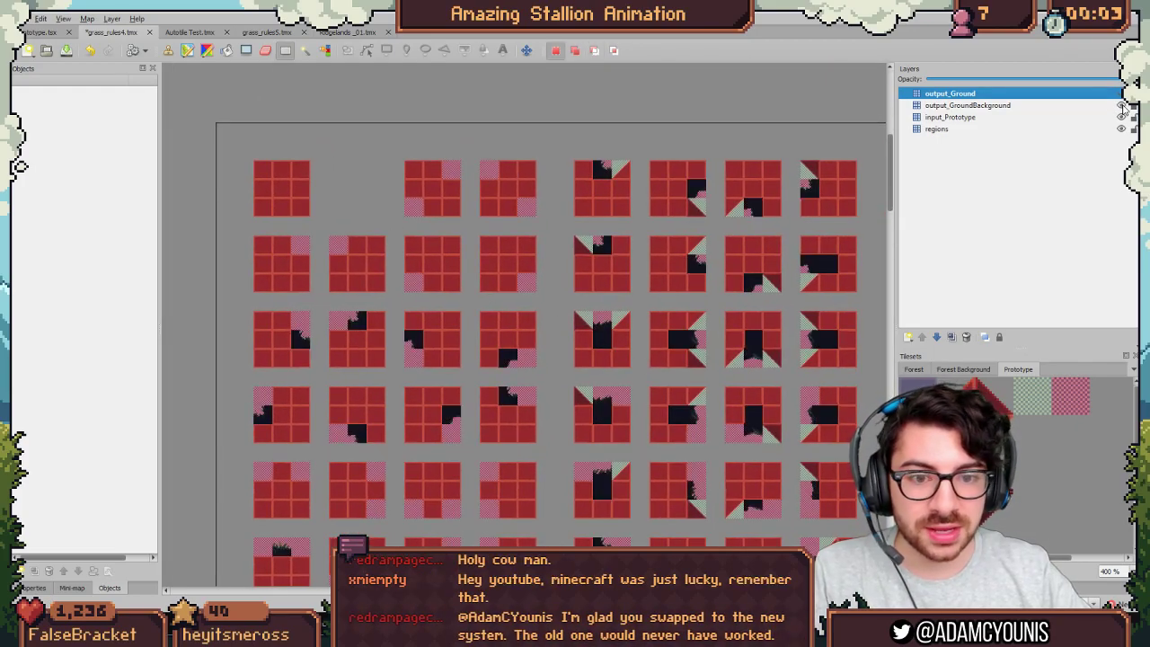
pyautogui.click(1121, 93)
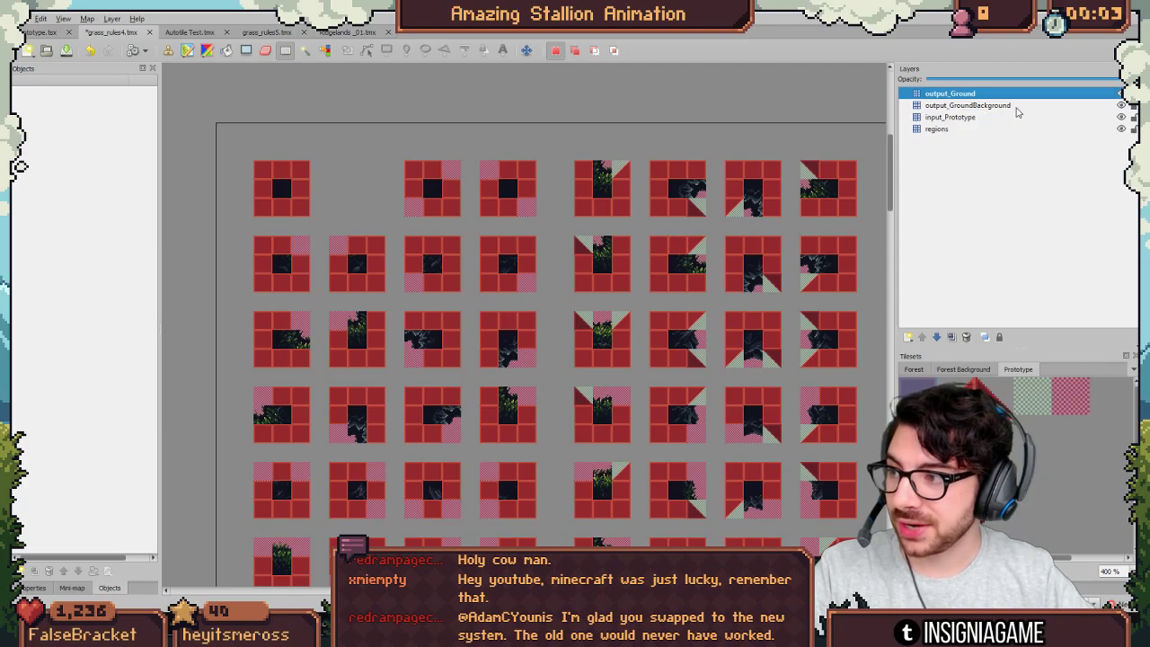
pyautogui.click(1121, 106)
pyautogui.click(1121, 94)
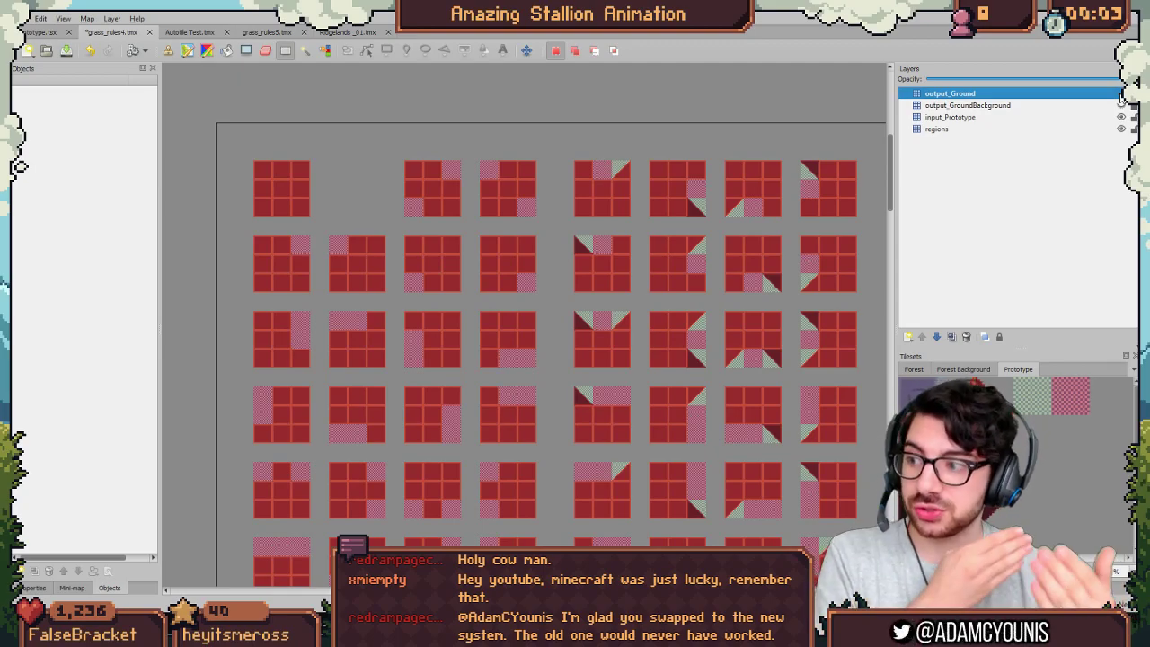
pyautogui.click(1121, 94)
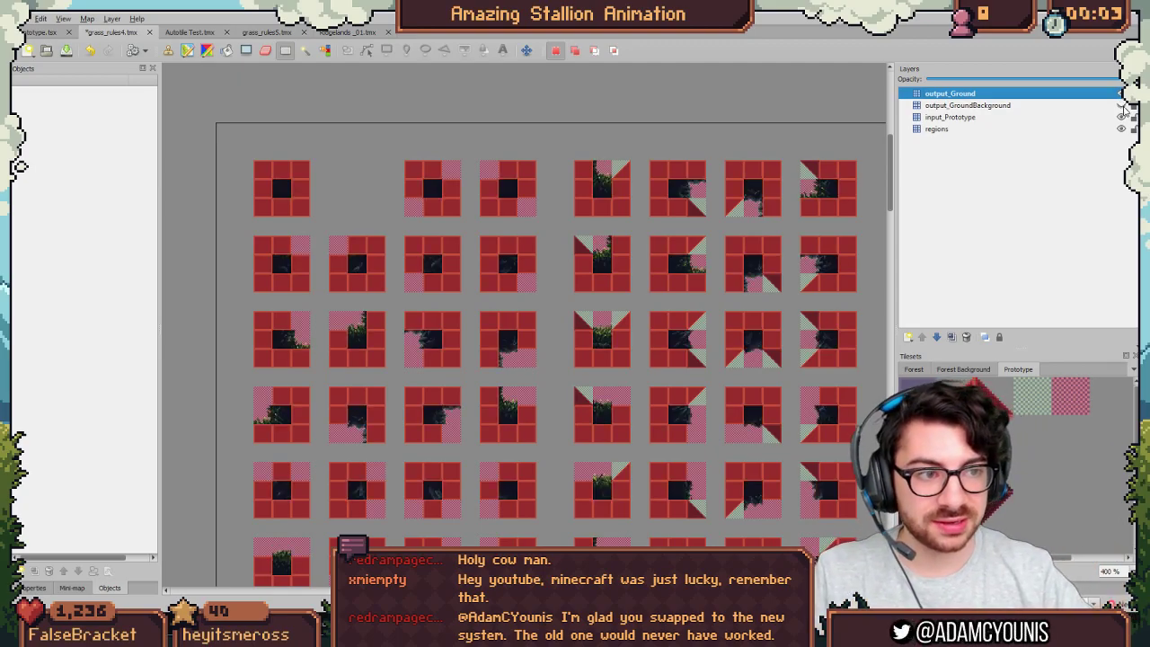
pyautogui.click(1121, 105)
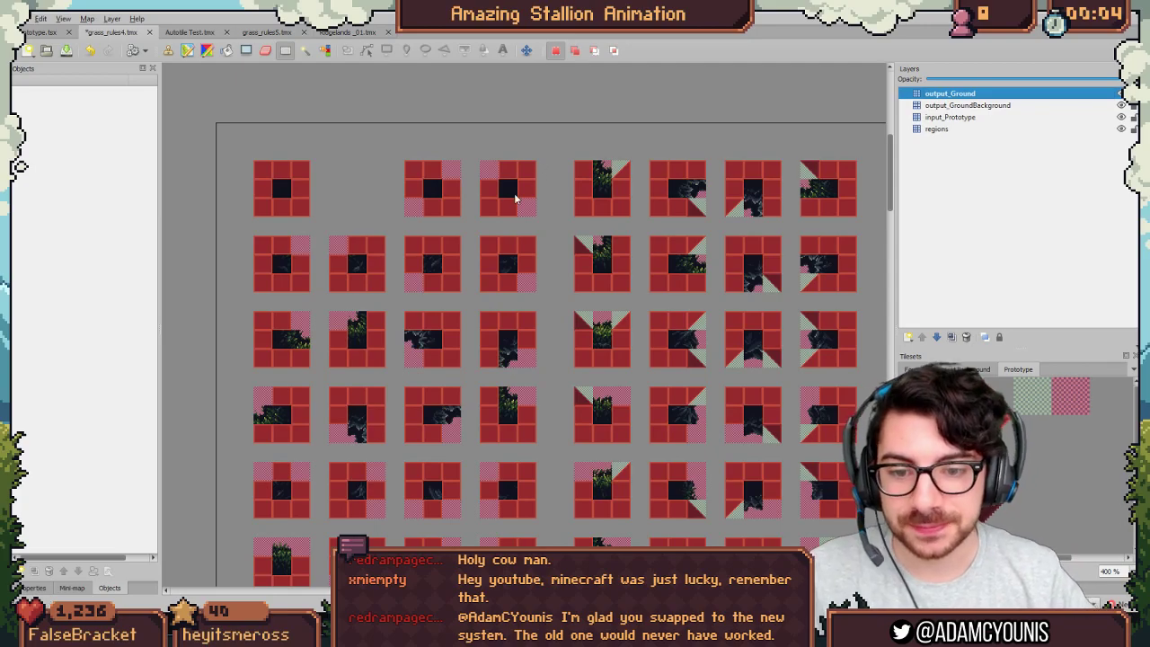
# Step: Examine the solid-block rules in grass_rules4 row by row, from missing corners to edges and protrusions, and finally the whole rule map
pyautogui.scroll(-1, 486, 229)
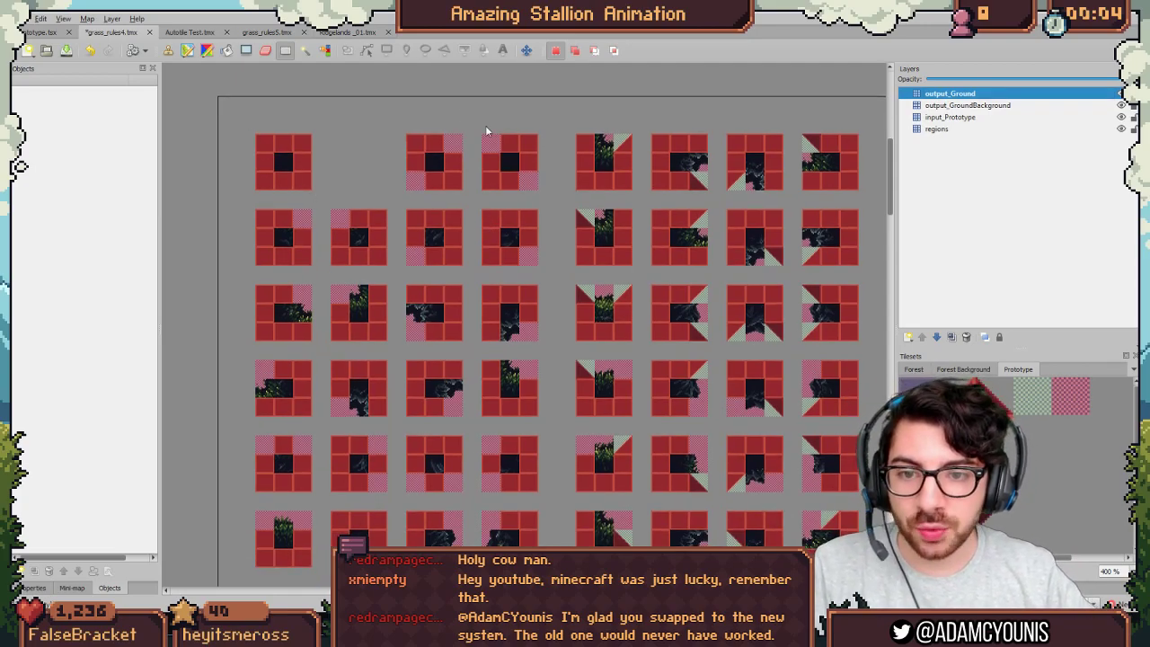
pyautogui.keyDown('ctrl'); pyautogui.scroll(1, 249, 158); pyautogui.keyUp('ctrl')
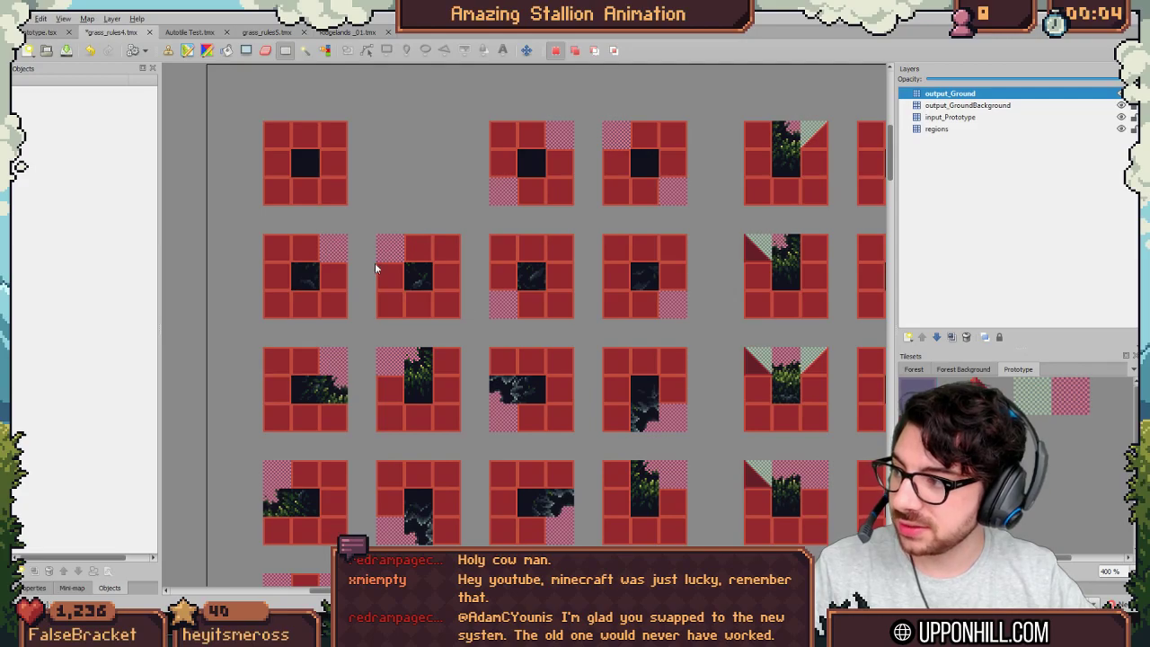
pyautogui.moveTo(495, 325); pyautogui.dragTo(499, 305, button='middle')
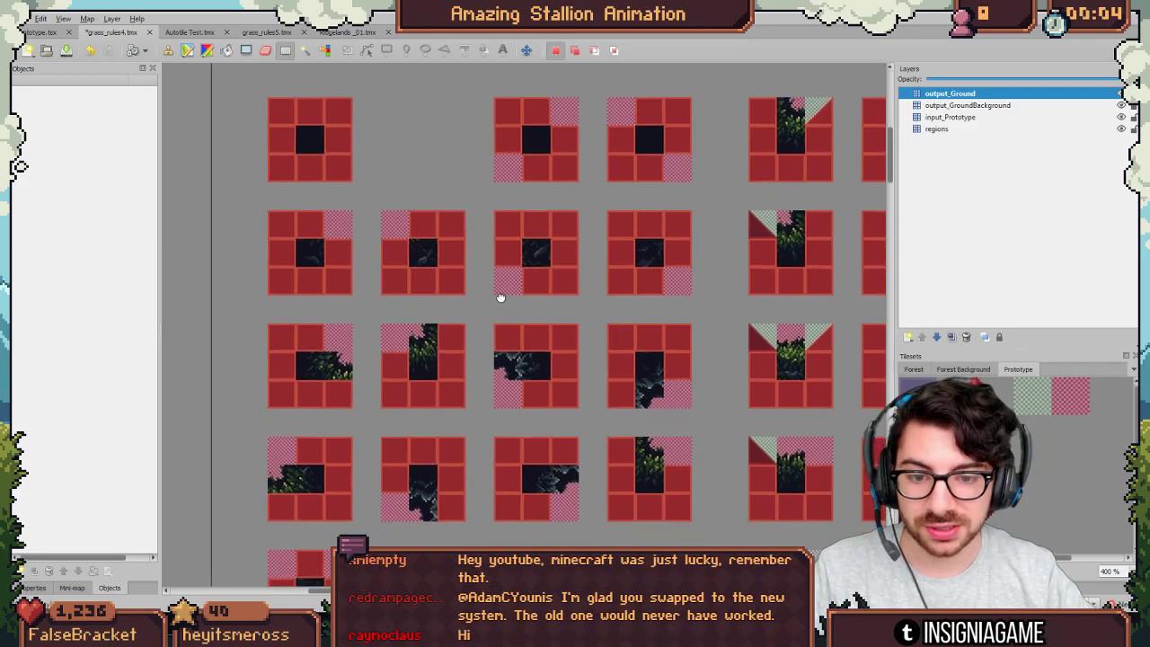
pyautogui.scroll(-4, 534, 385)
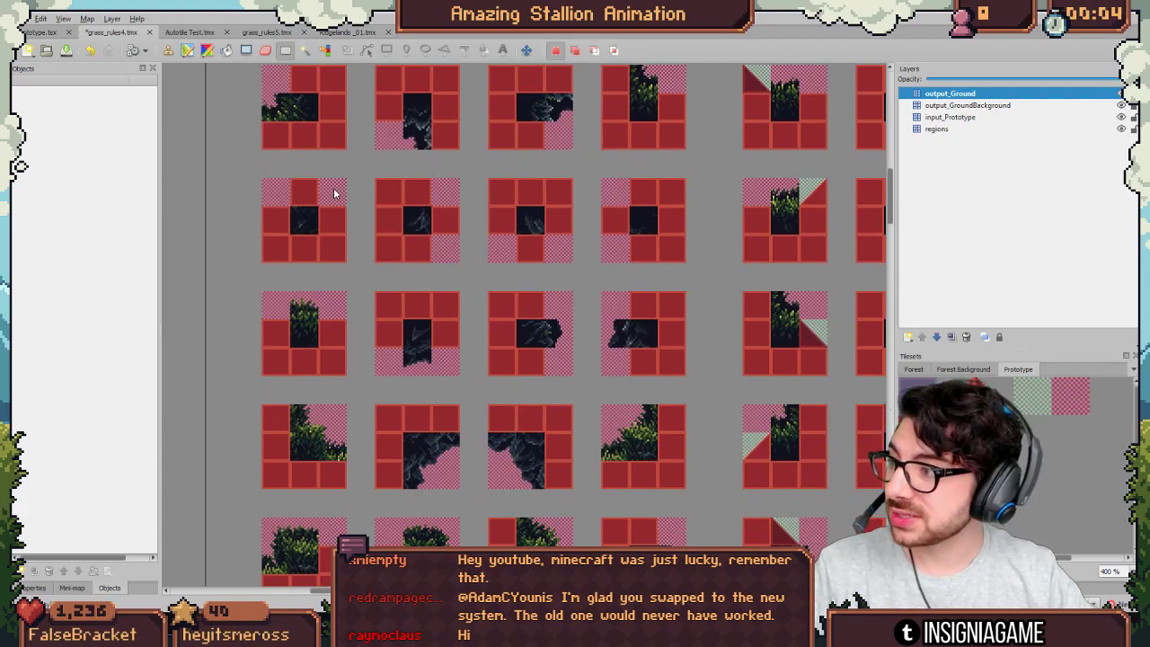
pyautogui.scroll(-1, 323, 193)
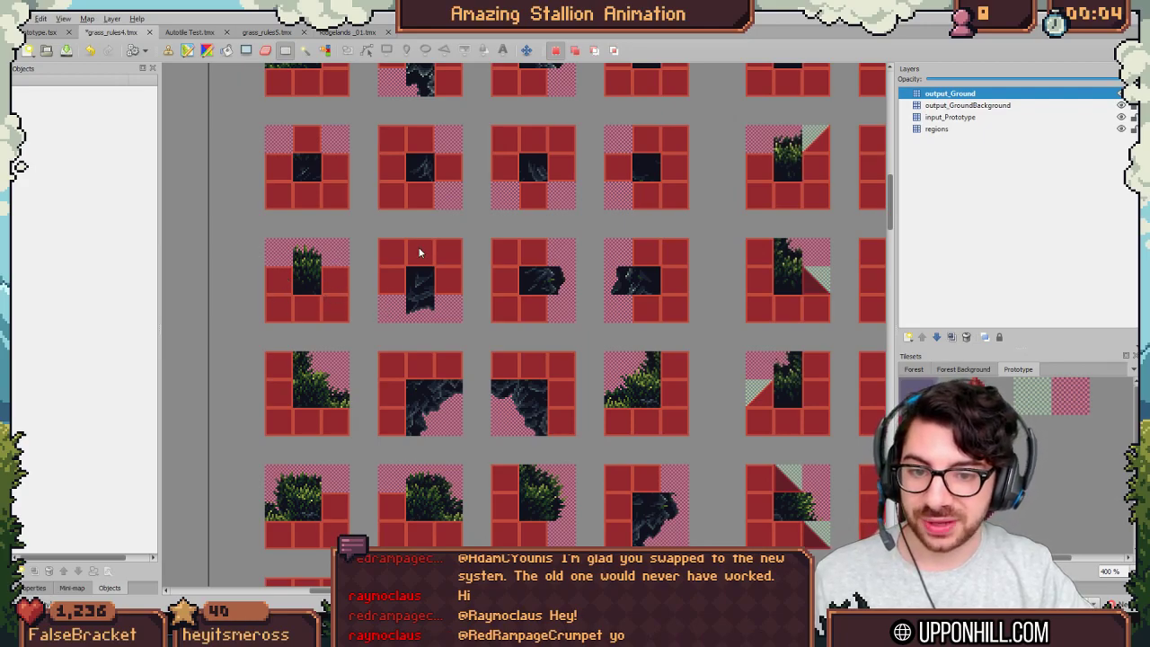
pyautogui.scroll(-3, 467, 323)
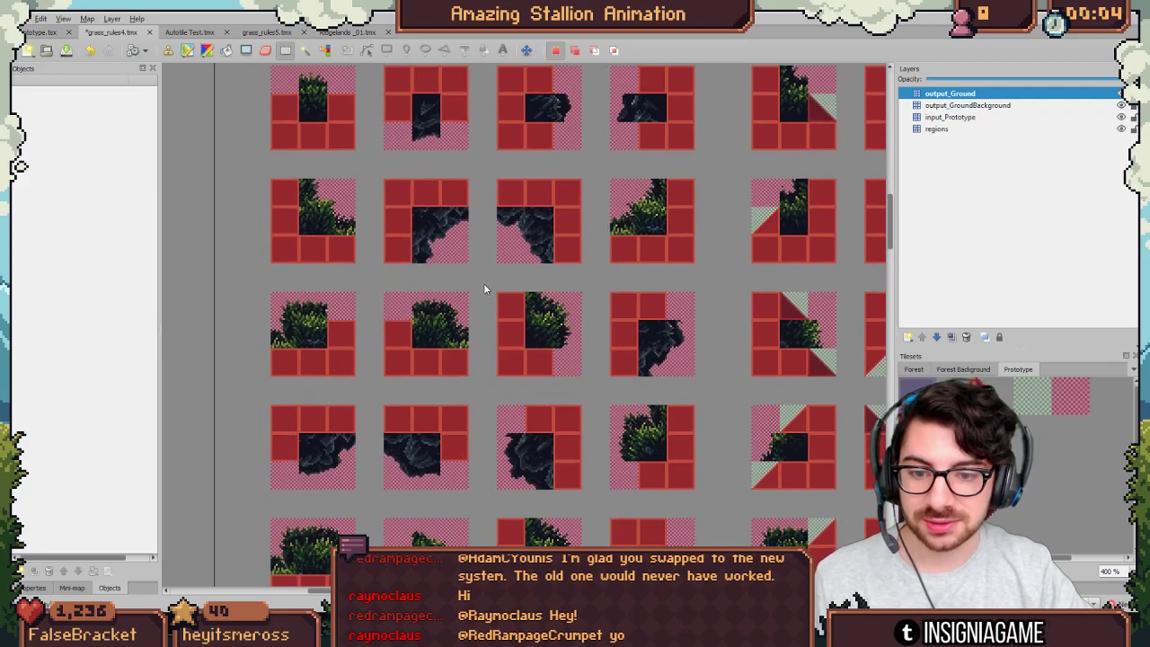
pyautogui.scroll(-1, 480, 270)
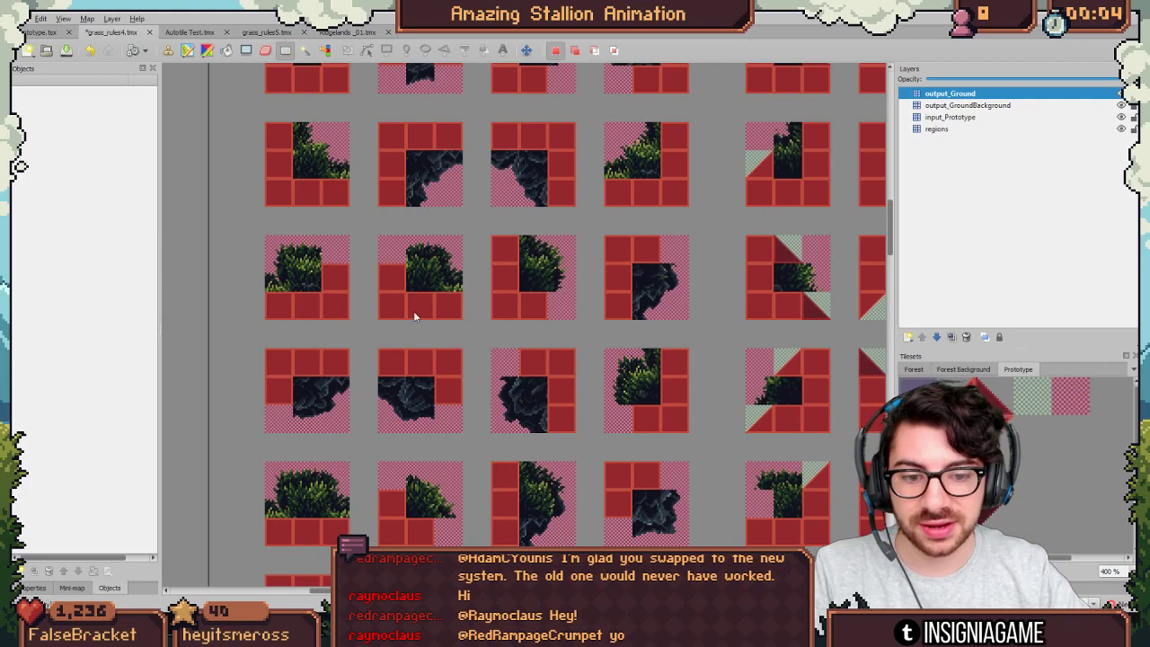
pyautogui.keyDown('ctrl'); pyautogui.scroll(-3, 356, 310); pyautogui.keyUp('ctrl')
pyautogui.keyDown('ctrl'); pyautogui.scroll(-1, 356, 310); pyautogui.keyUp('ctrl')
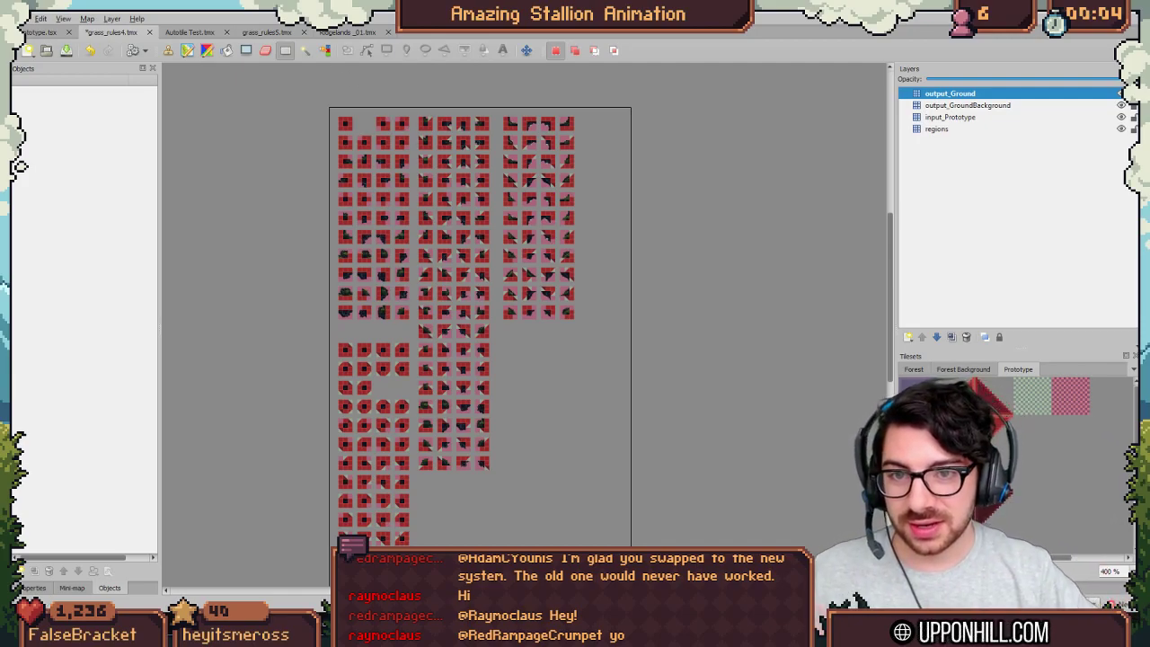
# Step: Open the recent Ohrenstead Wilds - Foothills map and look over its full terrain layout
pyautogui.click(25, 18)
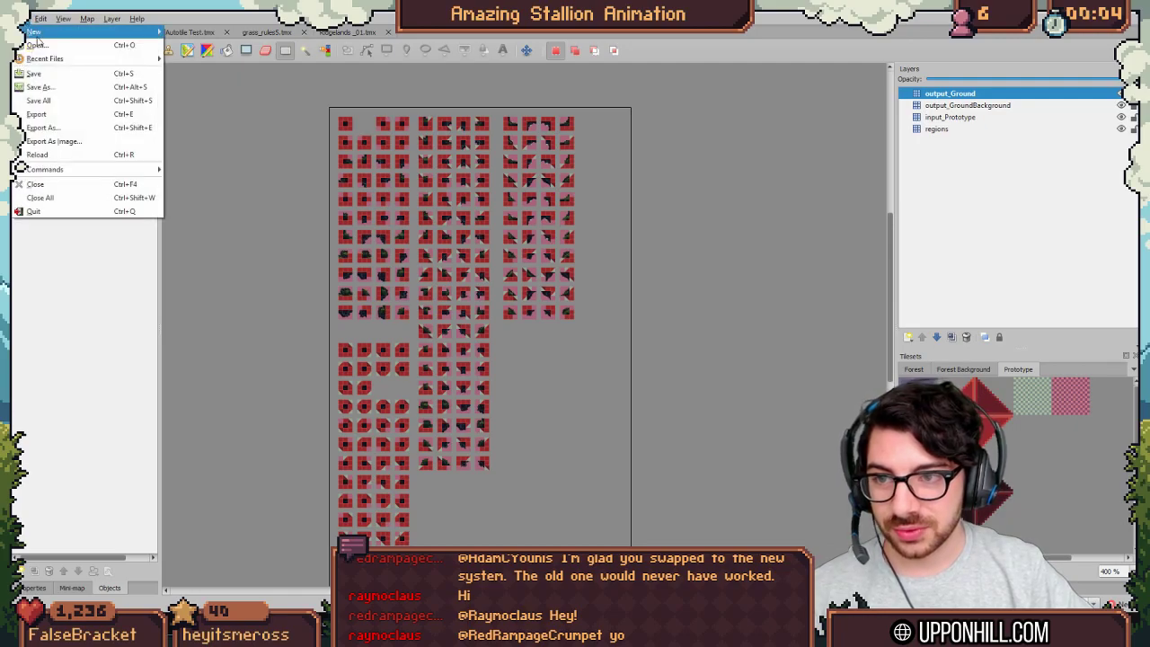
pyautogui.moveTo(119, 61)
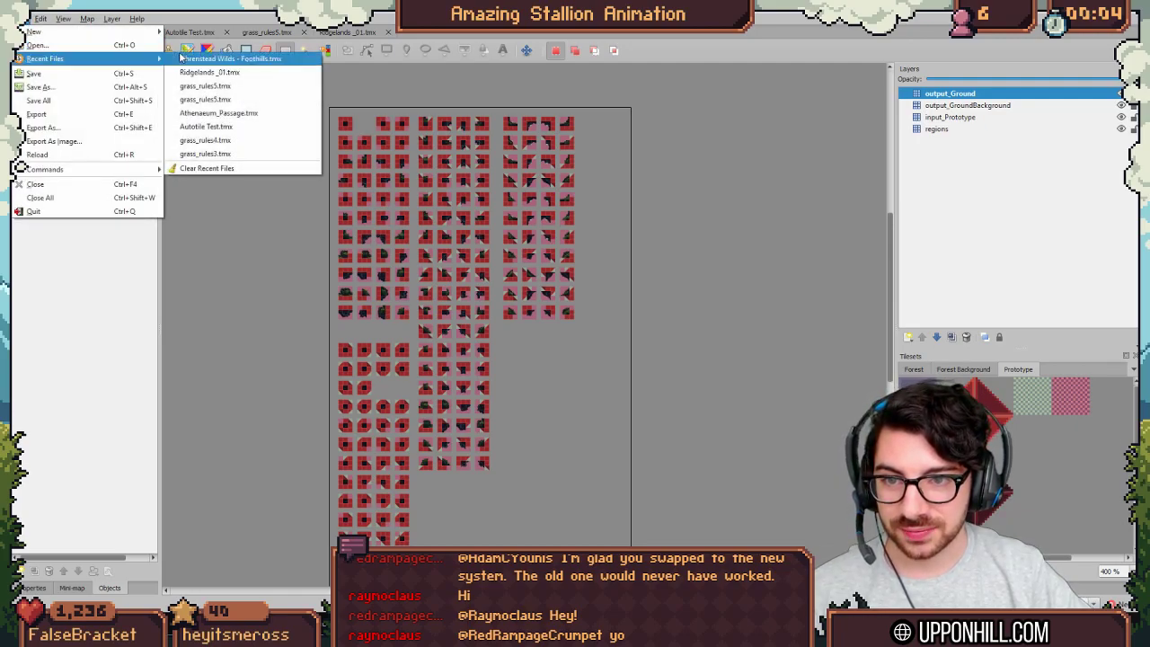
pyautogui.click(225, 59)
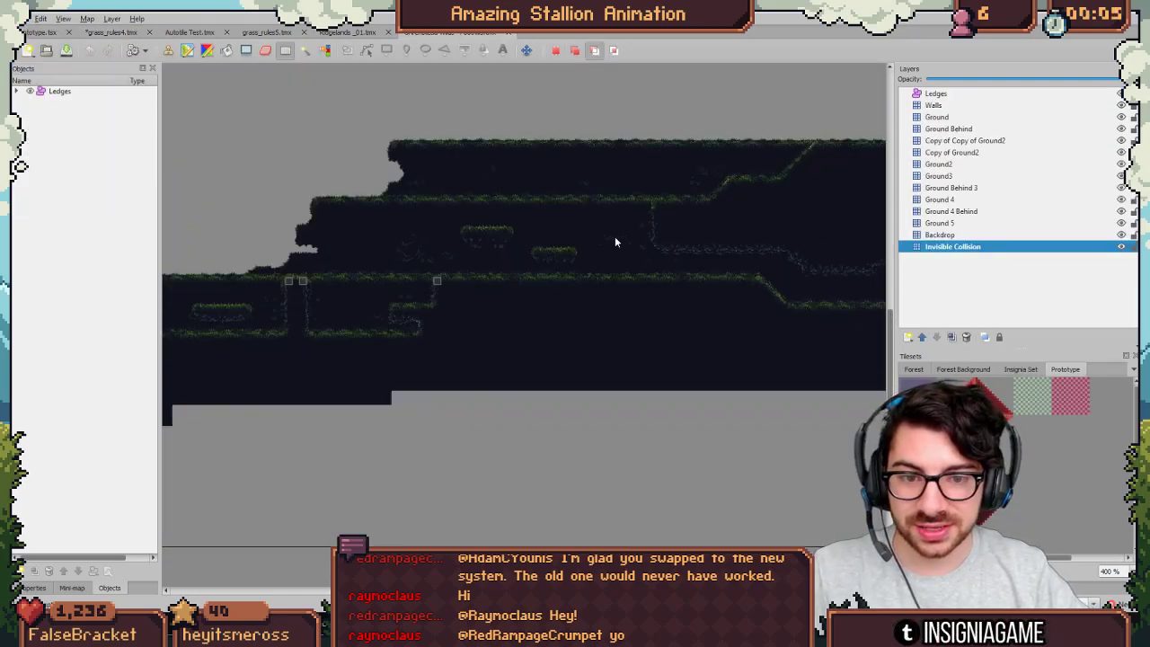
pyautogui.keyDown('ctrl'); pyautogui.scroll(-1, 615, 241); pyautogui.keyUp('ctrl')
pyautogui.moveTo(560, 207); pyautogui.dragTo(575, 264, button='middle')
pyautogui.keyDown('ctrl'); pyautogui.scroll(-1, 490, 258); pyautogui.keyUp('ctrl')
pyautogui.moveTo(480, 258); pyautogui.dragTo(511, 339, button='middle')
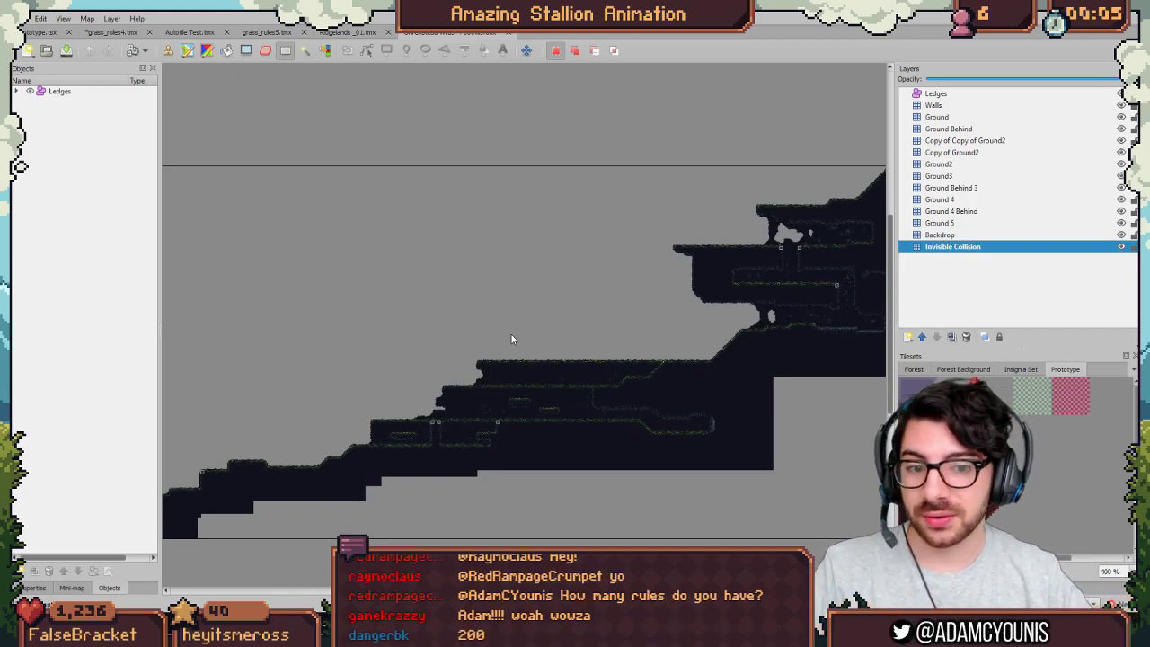
# Step: Return to the grass_rules4 rule map and save its changes
pyautogui.moveTo(511, 346); pyautogui.dragTo(503, 382, button='middle')
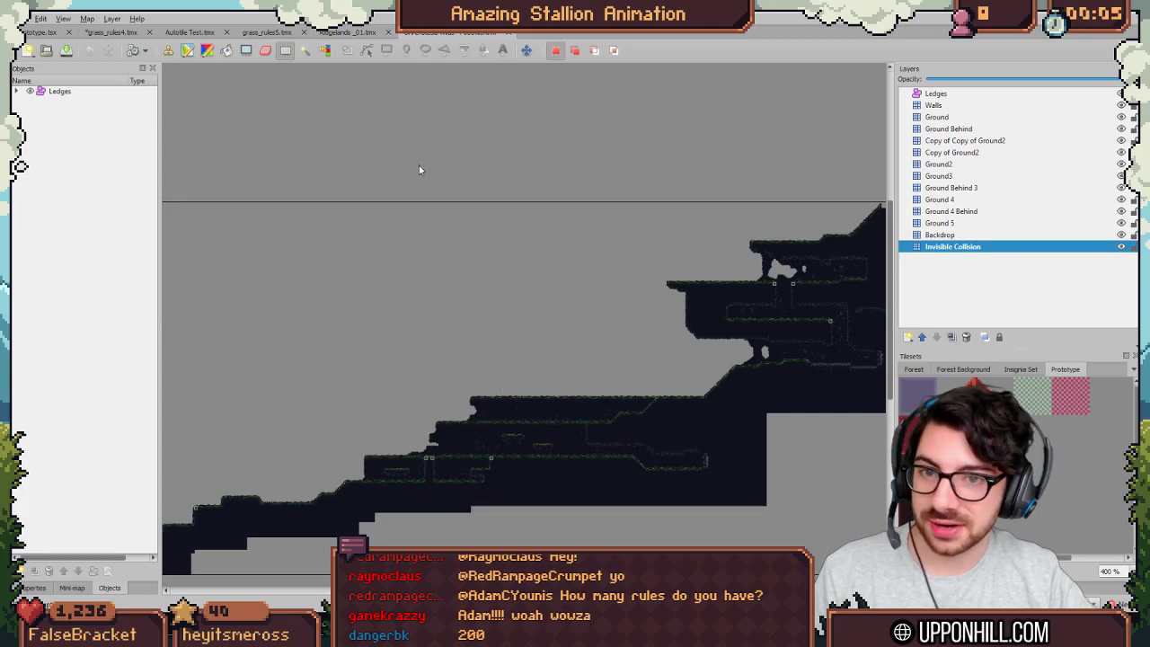
pyautogui.click(111, 33)
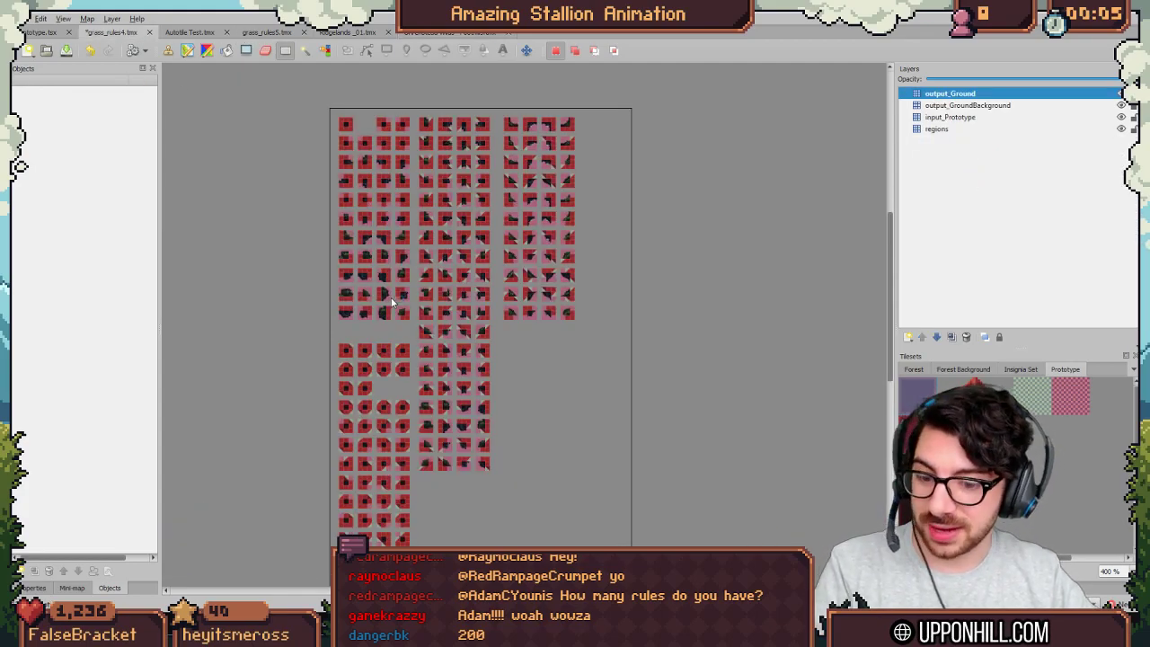
pyautogui.hotkey('ctrl', 's')
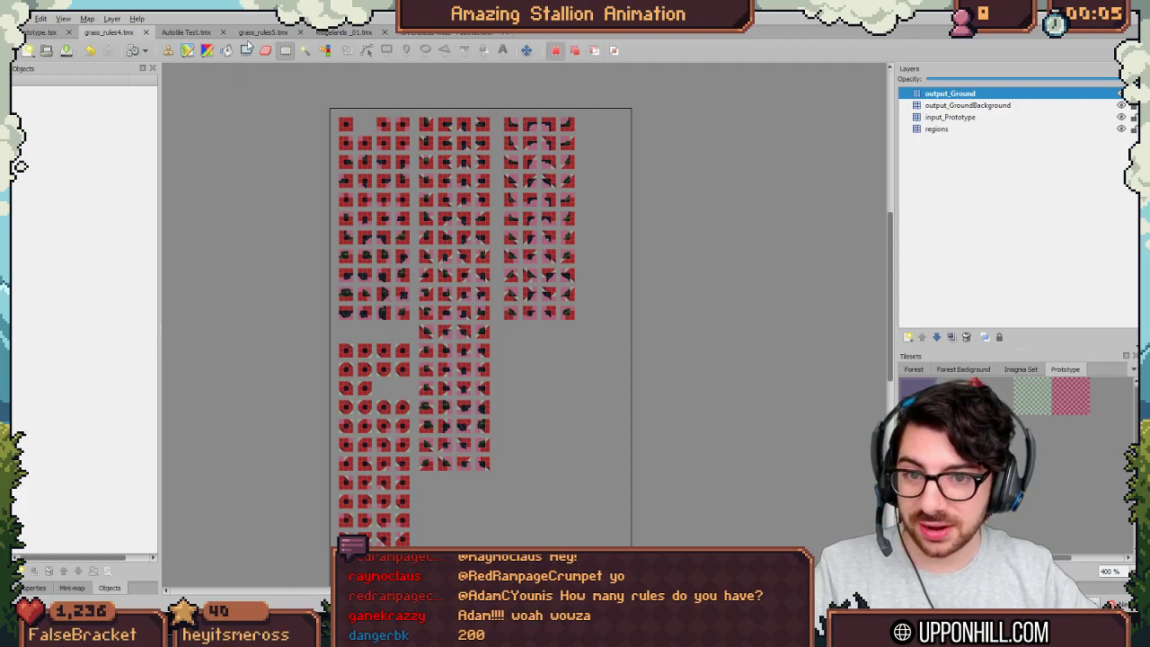
# Step: Run AutoMap on the Ridgelands_01 map and move the GroundBackground layer directly below Ground
pyautogui.click(344, 33)
pyautogui.keyDown('ctrl'); pyautogui.scroll(-2, 502, 278); pyautogui.keyUp('ctrl')
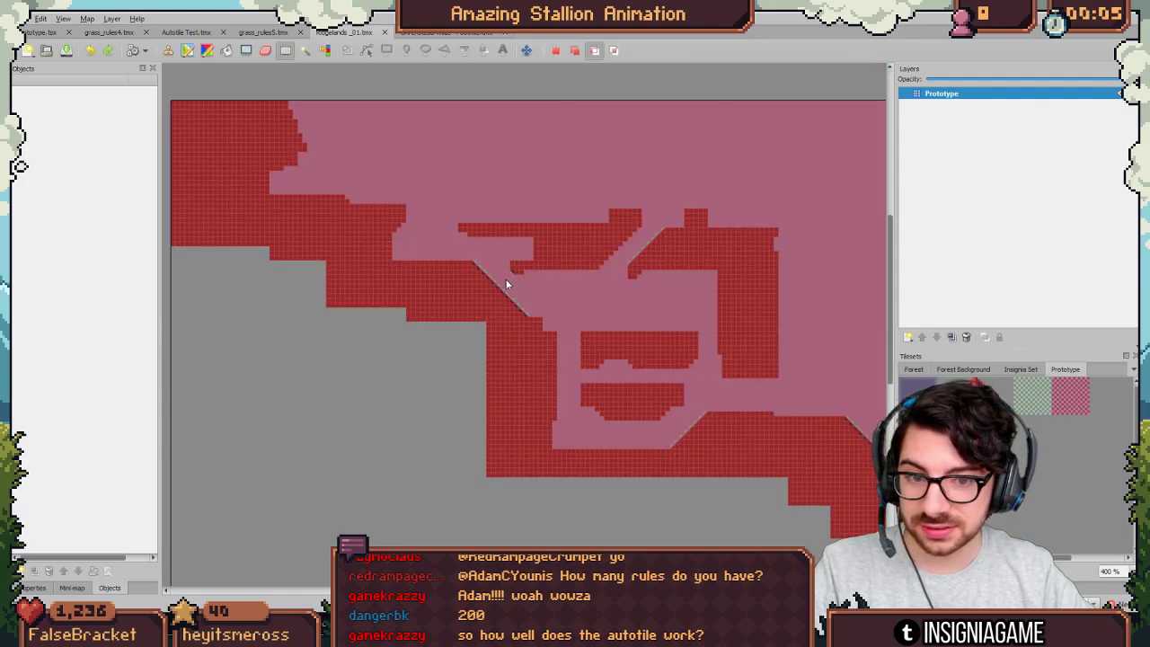
pyautogui.moveTo(526, 275); pyautogui.dragTo(463, 292, button='middle')
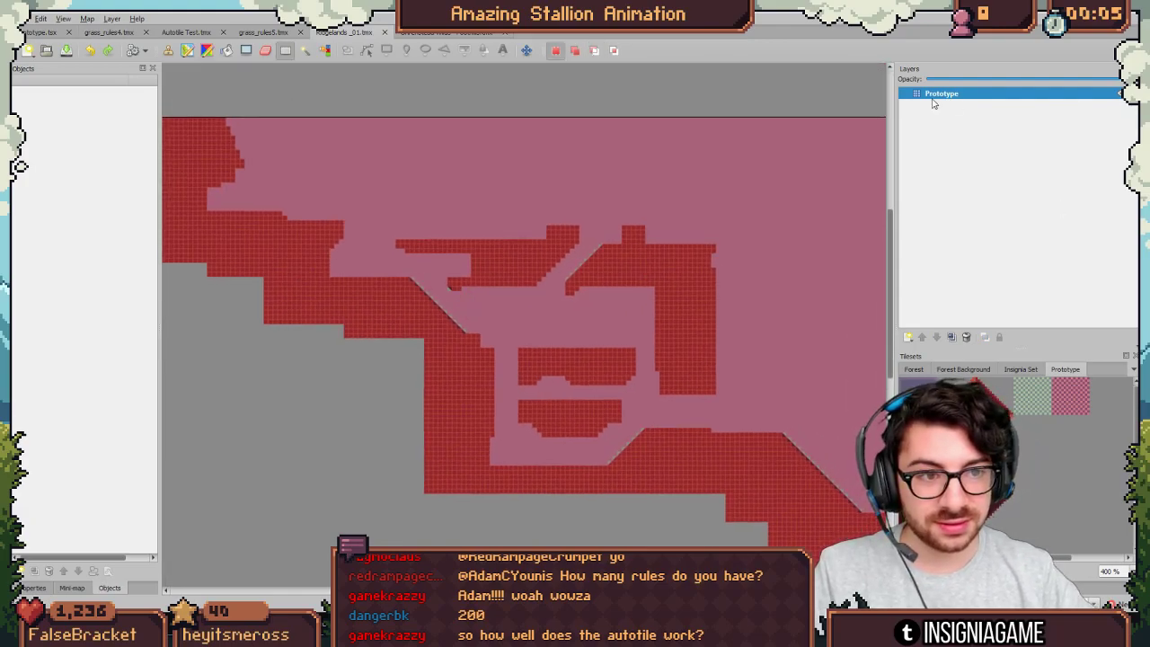
pyautogui.hotkey('ctrl', 'm')
pyautogui.moveTo(937, 96); pyautogui.dragTo(941, 110)
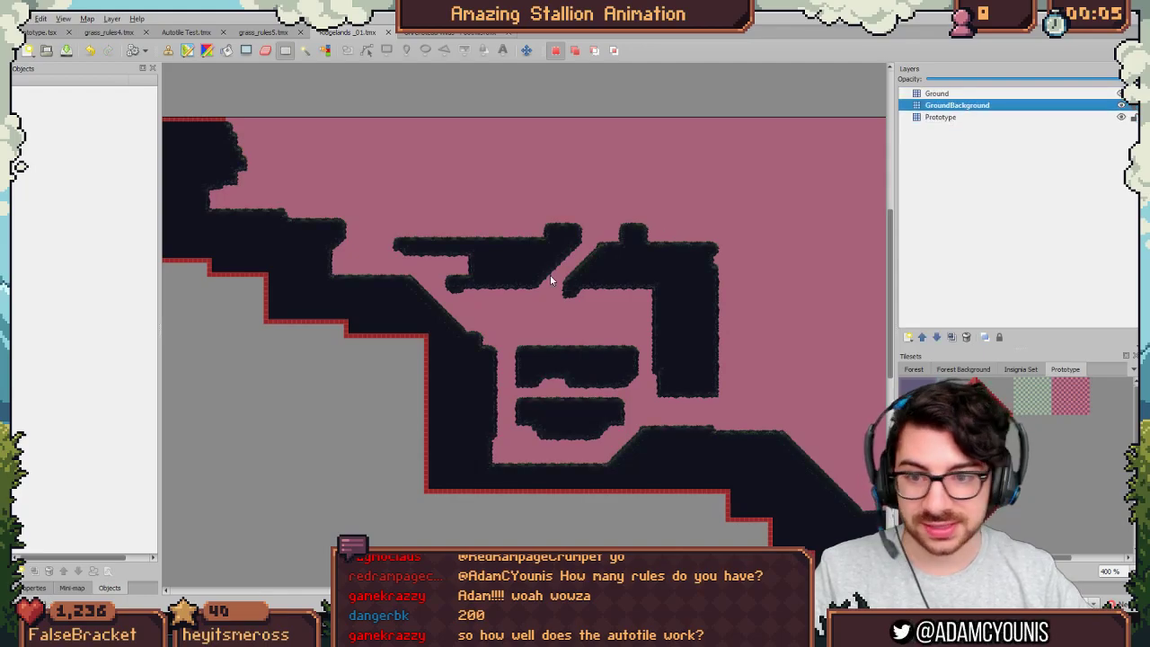
# Step: Inspect the automapped terrain of Ridgelands_01 up close, following the grass tops, slopes, overhangs and rocky undersides from the upper ledges to the lower ground
pyautogui.keyDown('ctrl'); pyautogui.scroll(4, 370, 245); pyautogui.keyUp('ctrl')
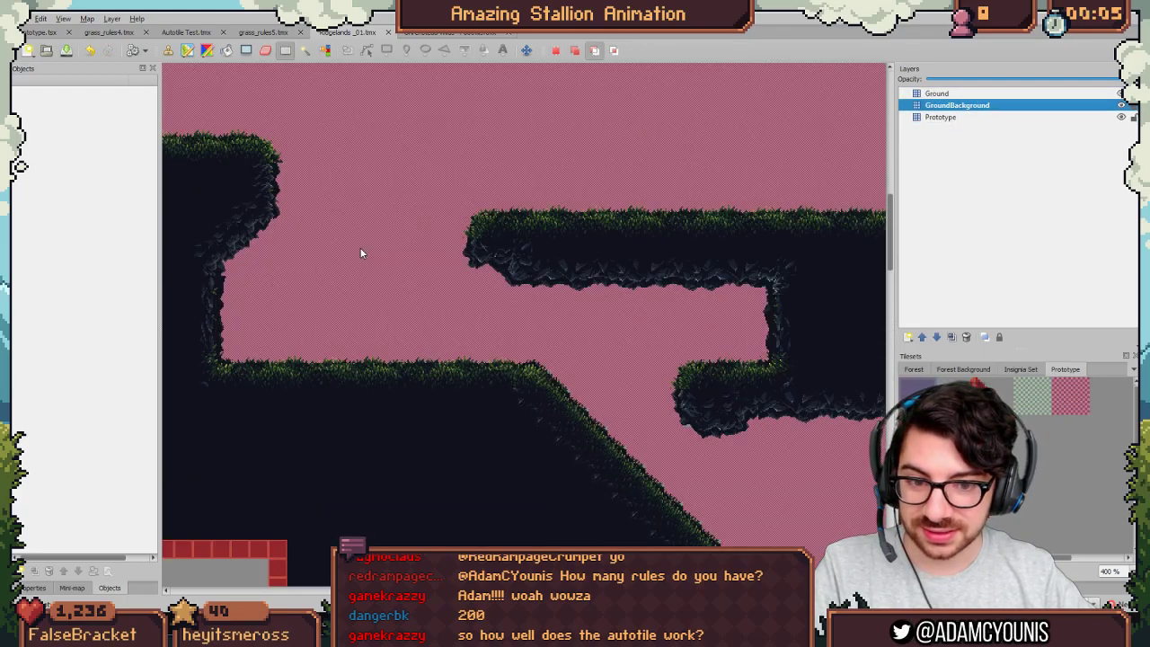
pyautogui.keyDown('ctrl'); pyautogui.scroll(1, 636, 228); pyautogui.keyUp('ctrl')
pyautogui.moveTo(700, 236); pyautogui.dragTo(284, 291, button='middle')
pyautogui.moveTo(664, 279)
pyautogui.mouseDown(button='middle')
pyautogui.moveTo(527, 292)
pyautogui.moveTo(356, 378)
pyautogui.mouseUp(button='middle')
pyautogui.moveTo(641, 305); pyautogui.dragTo(452, 174, button='middle')
pyautogui.moveTo(495, 338); pyautogui.dragTo(555, 150, button='middle')
pyautogui.moveTo(404, 264); pyautogui.dragTo(793, 168, button='middle')
pyautogui.moveTo(277, 323); pyautogui.dragTo(609, 265, button='middle')
pyautogui.moveTo(574, 359); pyautogui.dragTo(423, 168, button='middle')
pyautogui.moveTo(624, 368)
pyautogui.mouseDown(button='middle')
pyautogui.moveTo(455, 249)
pyautogui.moveTo(365, 78)
pyautogui.mouseUp(button='middle')
pyautogui.moveTo(566, 384); pyautogui.dragTo(521, 231, button='middle')
pyautogui.moveTo(699, 187); pyautogui.dragTo(304, 282, button='middle')
pyautogui.moveTo(631, 291); pyautogui.dragTo(394, 259, button='middle')
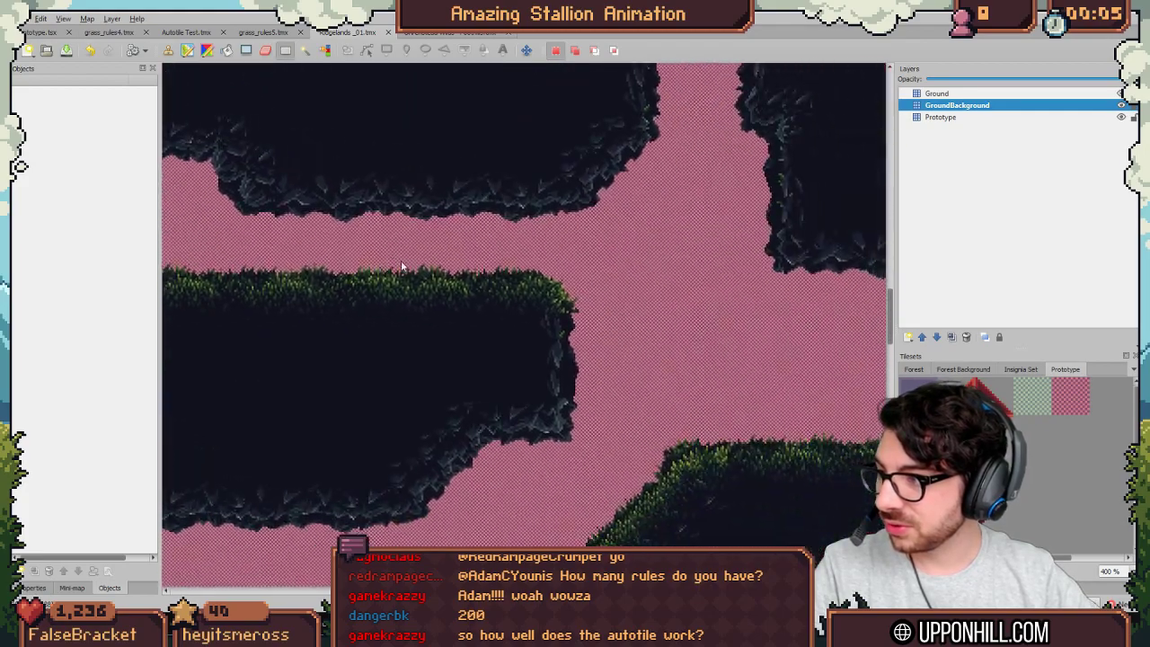
pyautogui.moveTo(654, 319); pyautogui.dragTo(430, 285, button='middle')
pyautogui.moveTo(536, 355); pyautogui.dragTo(449, 185, button='middle')
pyautogui.keyDown('ctrl'); pyautogui.scroll(-1, 623, 240); pyautogui.keyUp('ctrl')
pyautogui.moveTo(464, 243); pyautogui.dragTo(778, 322, button='middle')
pyautogui.moveTo(537, 280); pyautogui.dragTo(425, 302, button='middle')
pyautogui.moveTo(731, 312); pyautogui.dragTo(320, 296, button='middle')
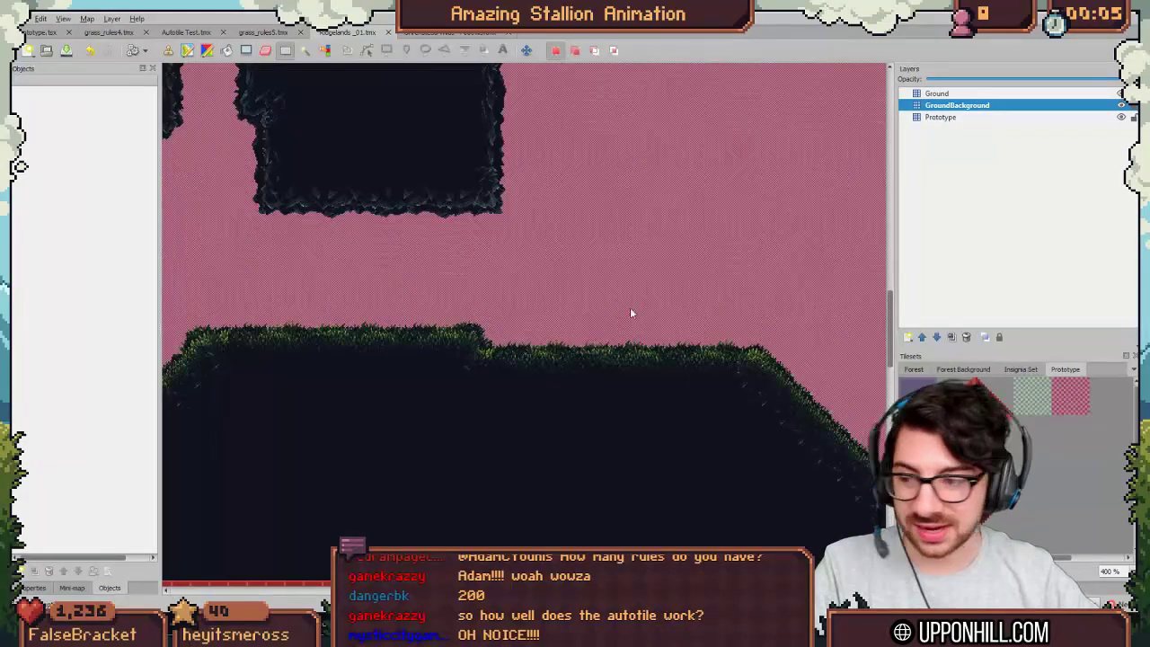